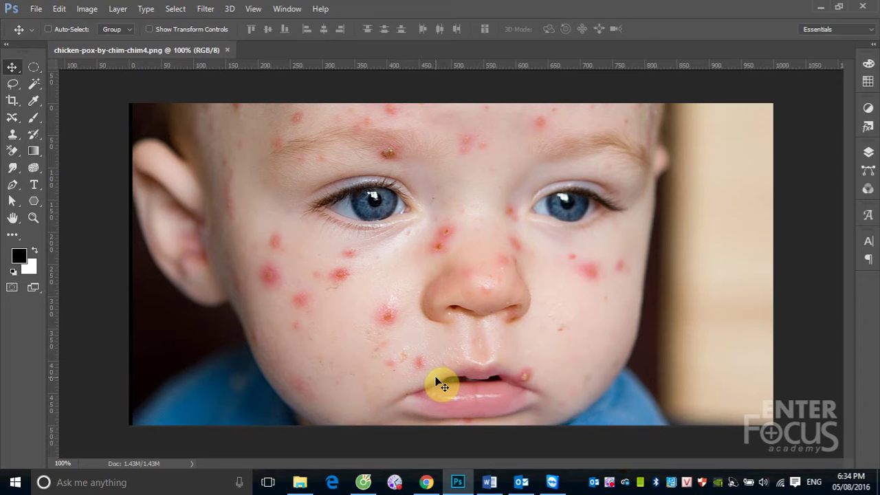
Step: Pick the Brush tool with the 50 px soft round tip at 50% hardness
left_click(33, 119)
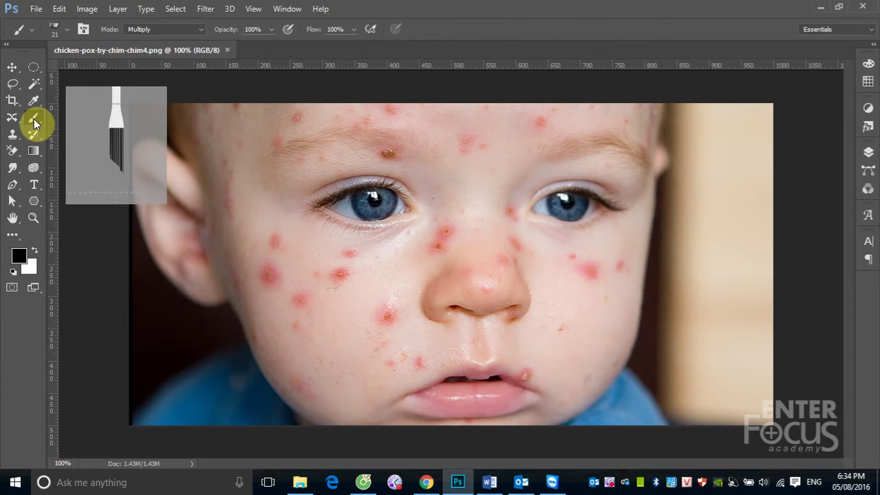
left_click(67, 28)
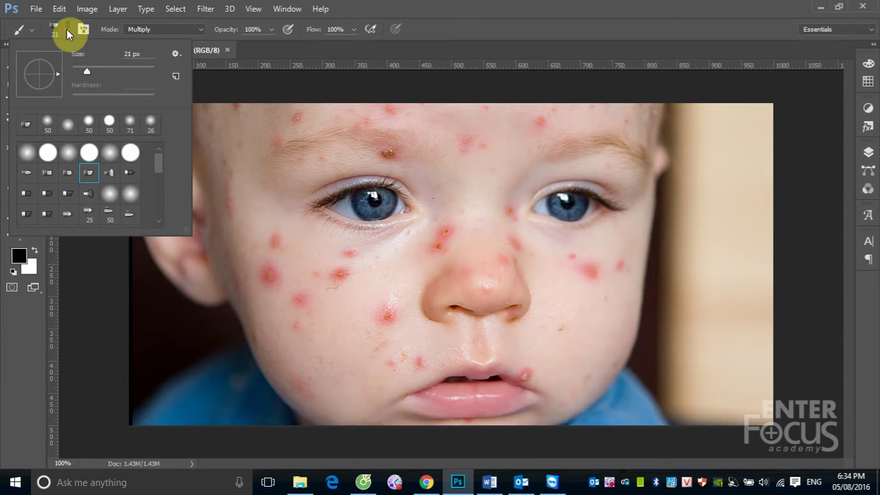
left_click(89, 126)
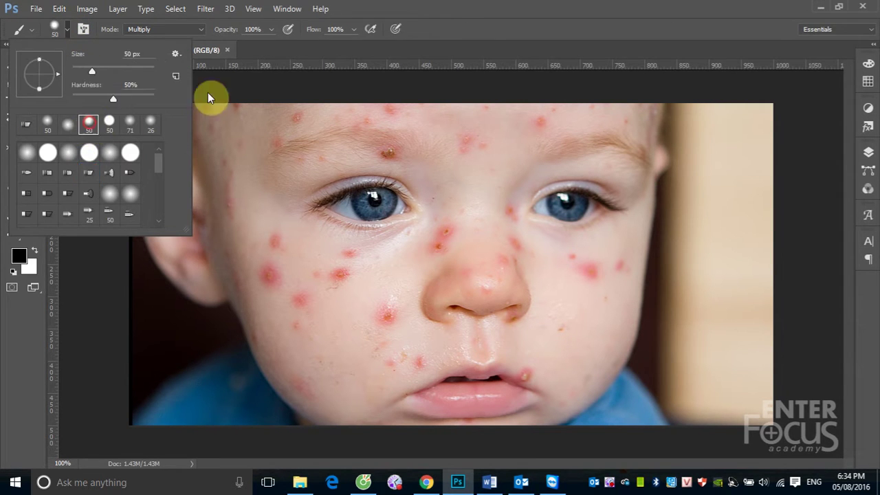
left_click(399, 16)
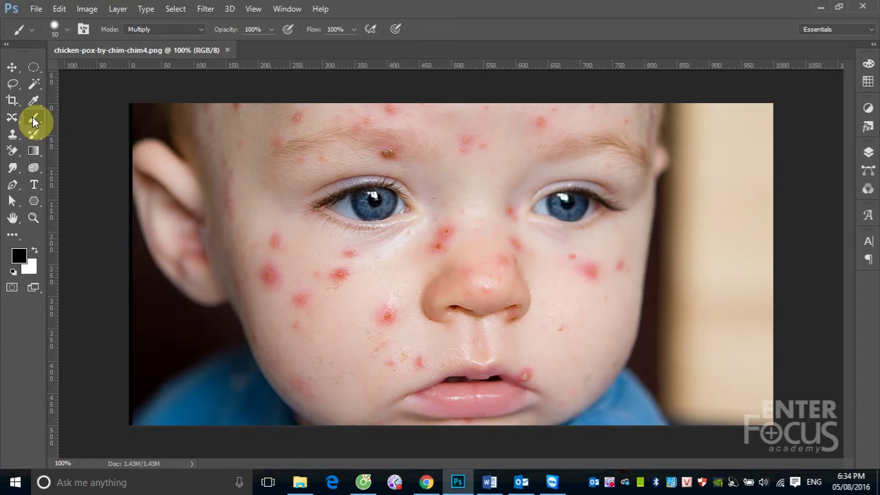
Step: Select the standard Brush Tool and set the foreground colour to bright yellow
right_click(32, 118)
left_click_drag(32, 118, 70, 122)
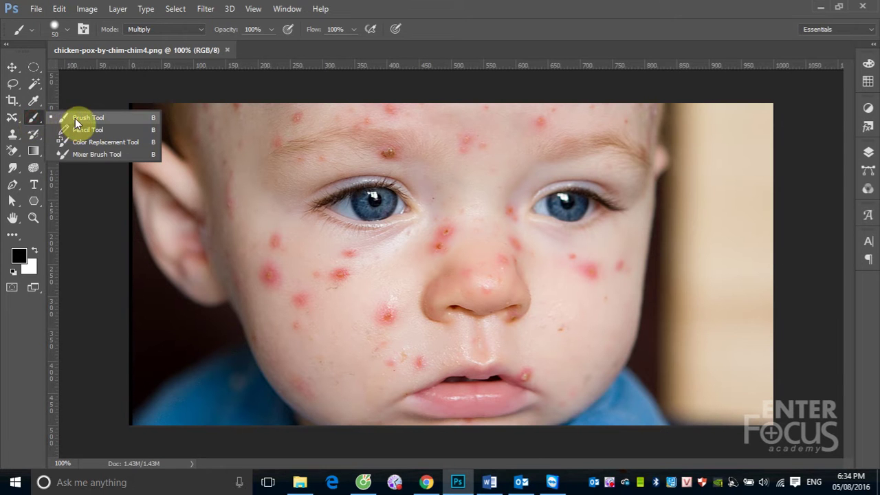
left_click(75, 118)
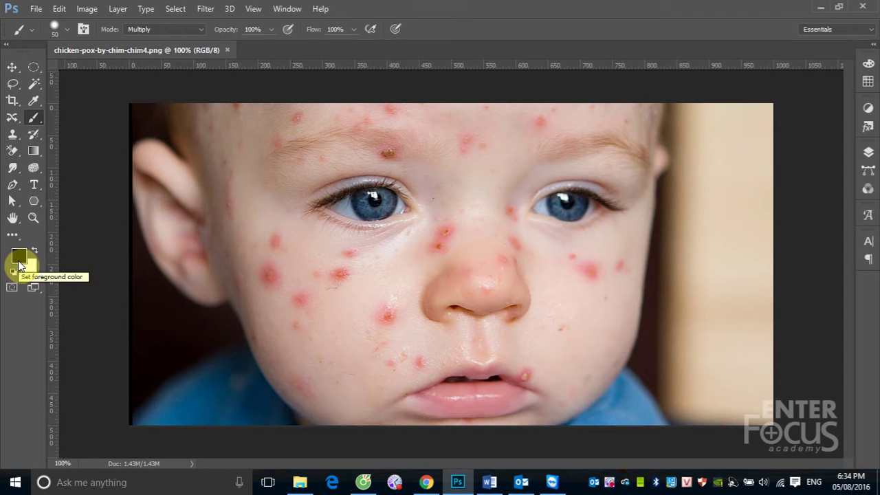
left_click(18, 261)
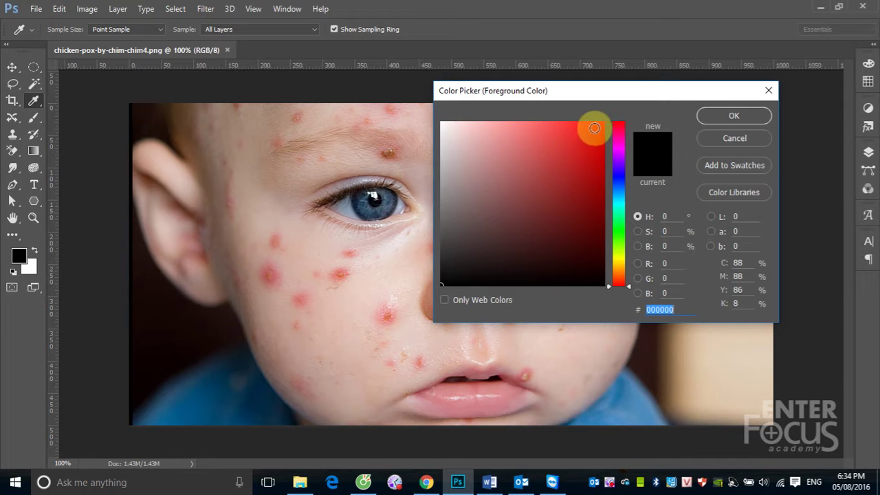
left_click(621, 260)
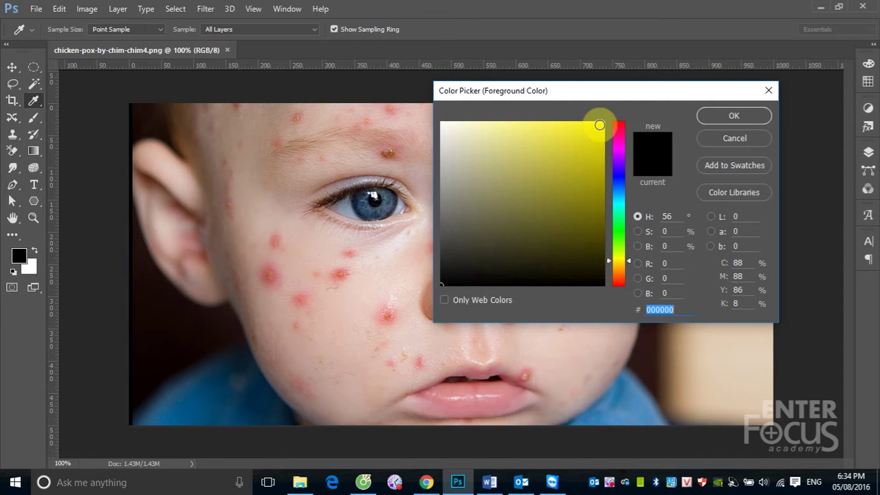
left_click(599, 125)
left_click(734, 115)
Step: Paint a yellow Multiply stroke across the left eyebrow
key("b")
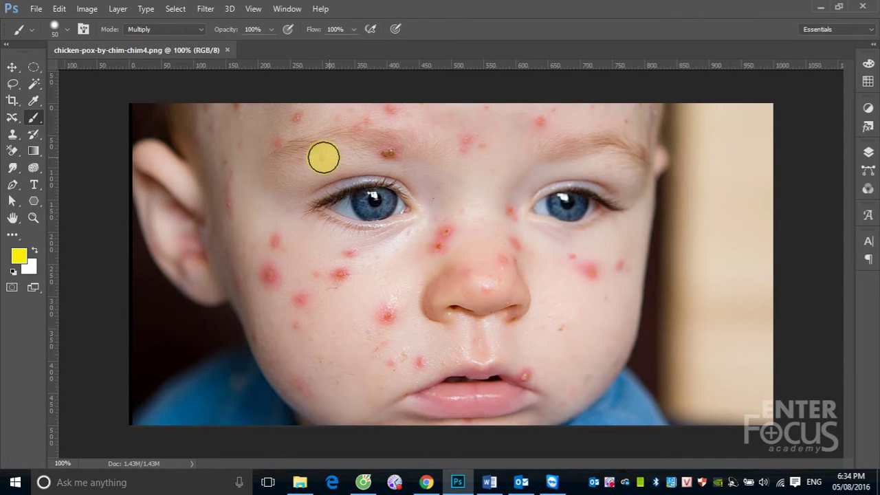
left_click(280, 158)
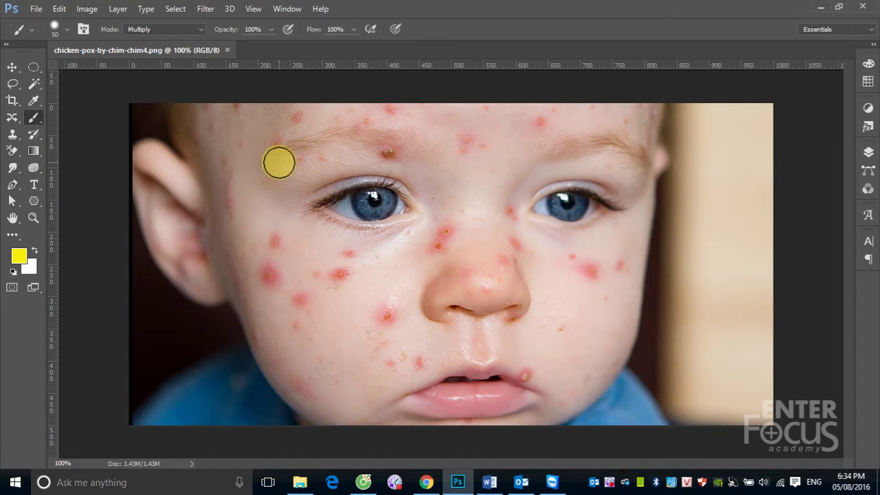
mouse_move(282, 161)
left_mouse_down()
mouse_move(410, 158)
mouse_move(306, 150)
mouse_move(408, 149)
mouse_move(367, 133)
mouse_move(306, 156)
mouse_move(420, 153)
left_mouse_up()
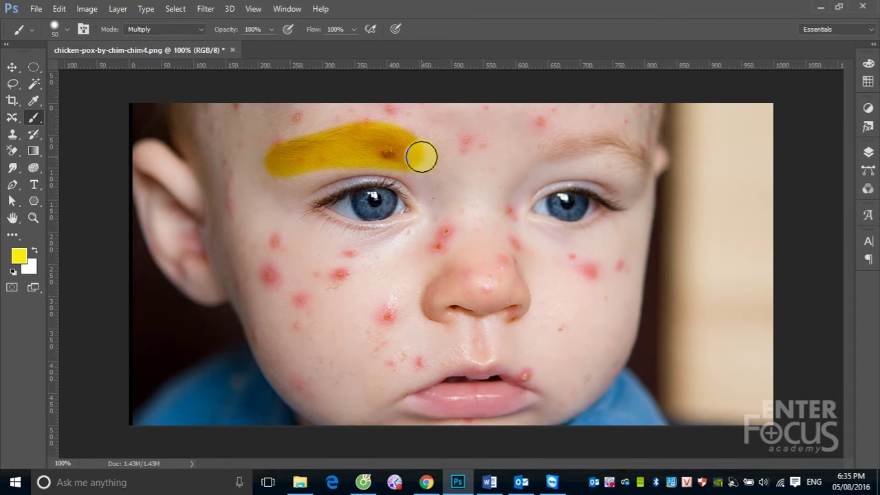
mouse_move(420, 158)
left_mouse_down()
mouse_move(266, 160)
mouse_move(334, 141)
mouse_move(423, 146)
left_mouse_up()
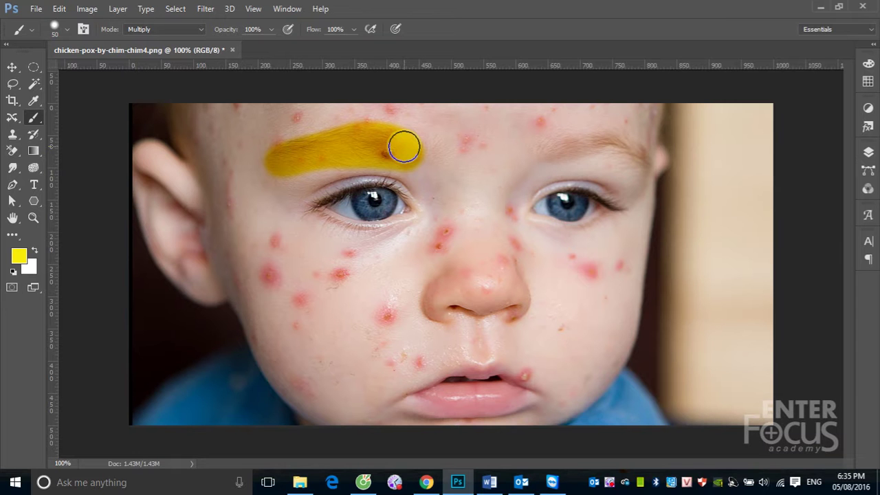
Step: Switch the brush mode to Normal and paint solid yellow over the right eyebrow
left_click(269, 31)
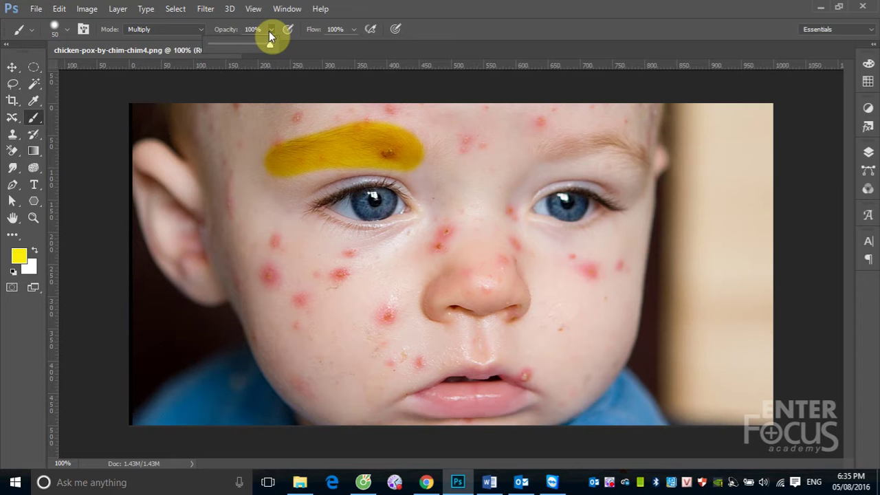
left_click(461, 8)
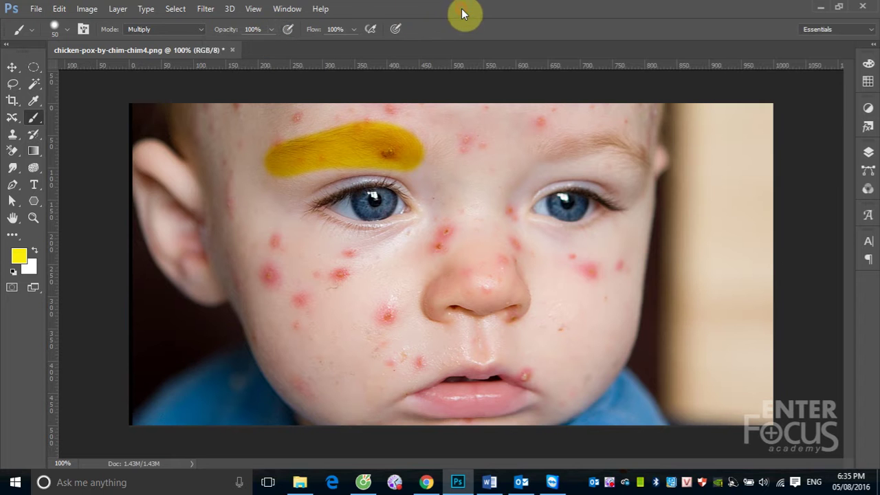
left_click(200, 30)
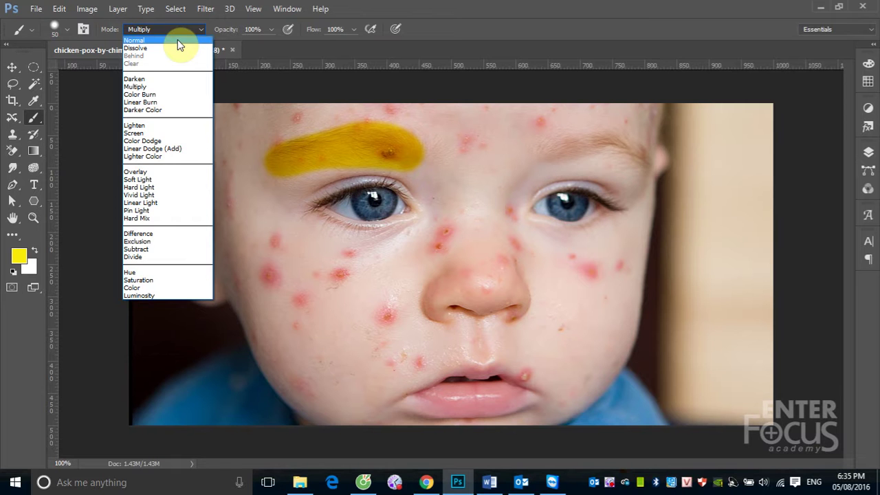
left_click(177, 40)
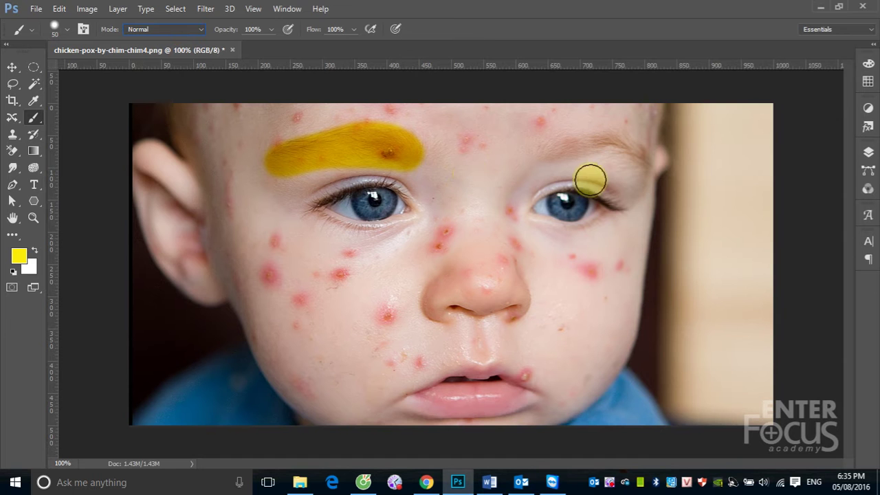
mouse_move(537, 162)
left_mouse_down()
mouse_move(628, 160)
mouse_move(548, 153)
mouse_move(615, 151)
mouse_move(640, 172)
left_mouse_up()
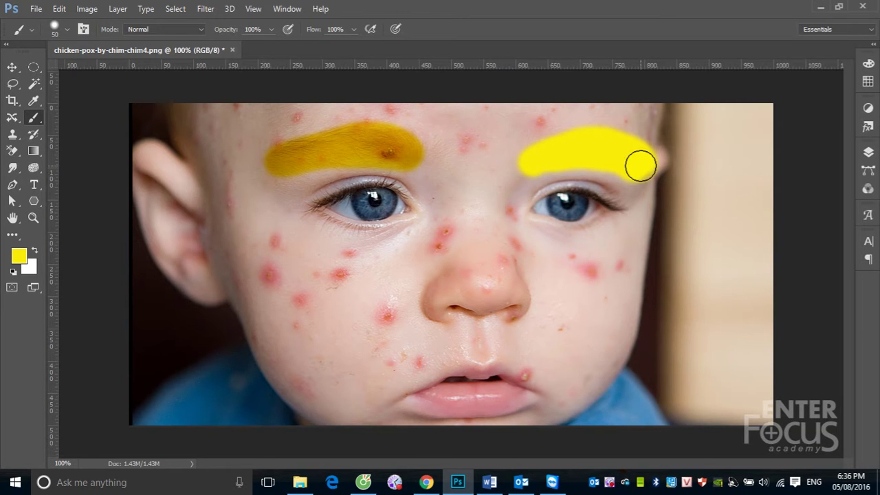
Step: Lower brush opacity to 34% and paint a translucent yellow stroke under the left eye
left_click(272, 30)
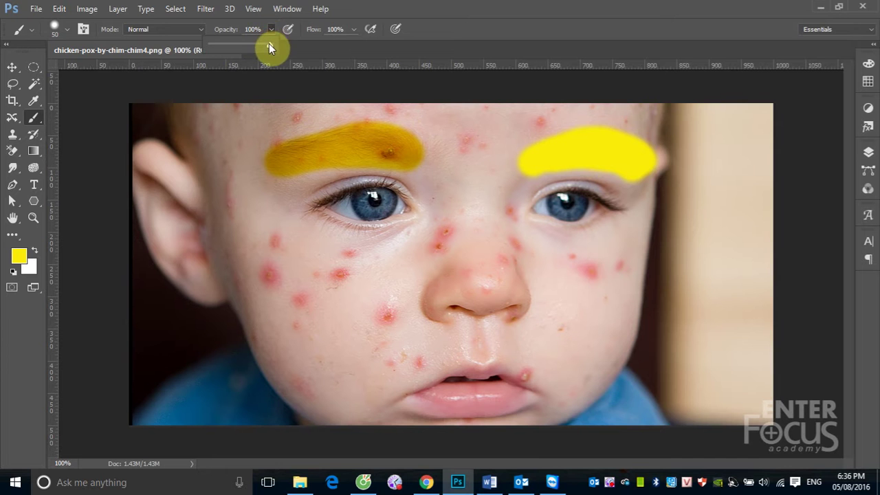
left_click_drag(269, 46, 230, 46)
mouse_move(330, 275)
left_mouse_down()
mouse_move(393, 270)
mouse_move(324, 273)
mouse_move(418, 245)
mouse_move(328, 282)
left_mouse_up()
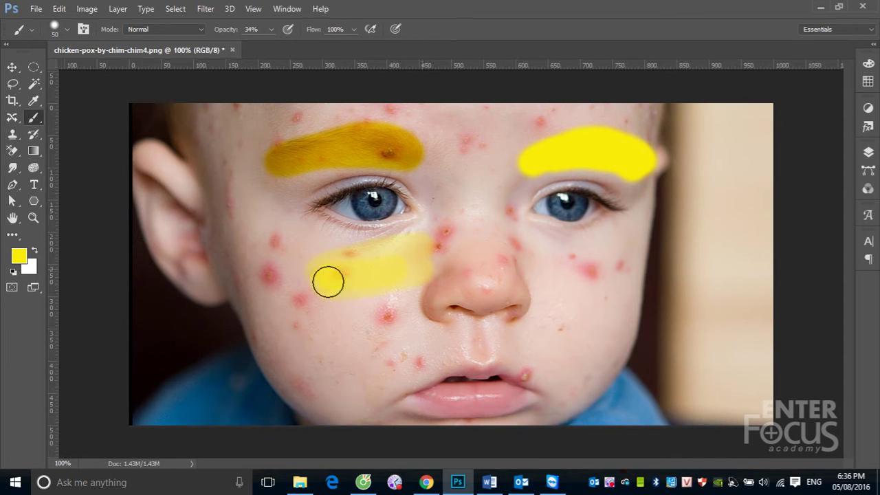
left_click(201, 29)
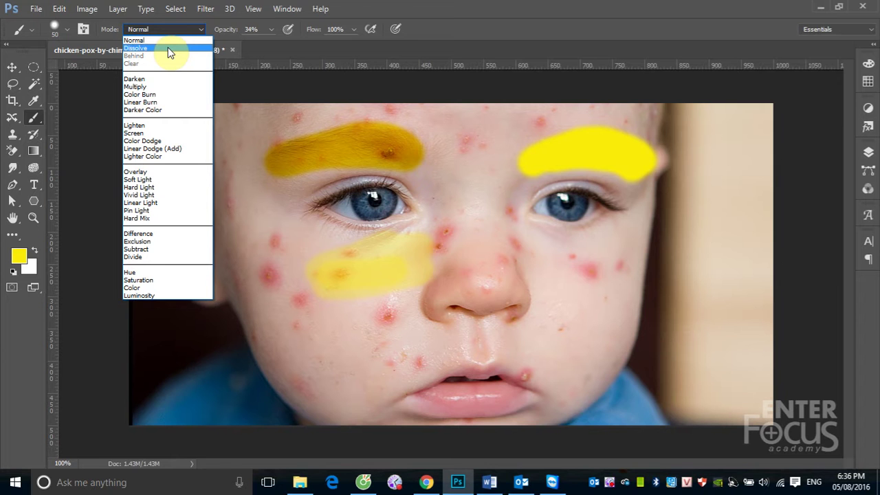
Step: Switch the brush to Dissolve and dab speckled yellow between the eyes
left_click(162, 49)
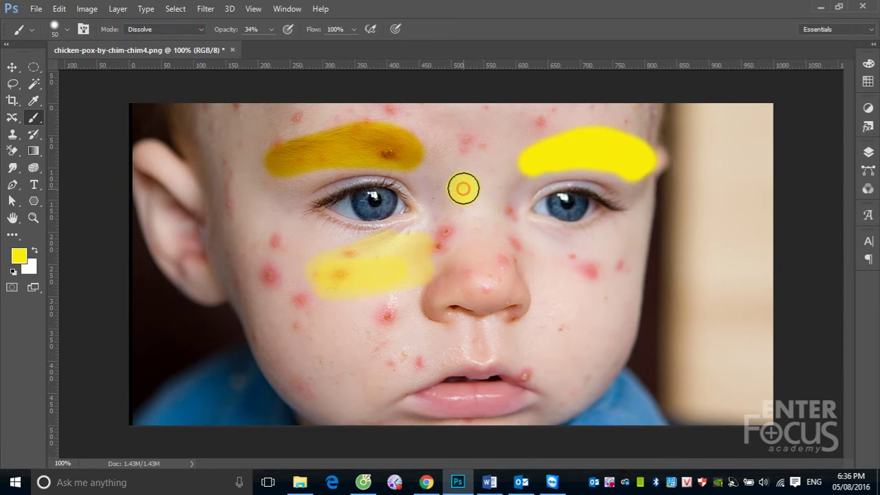
left_click(463, 188)
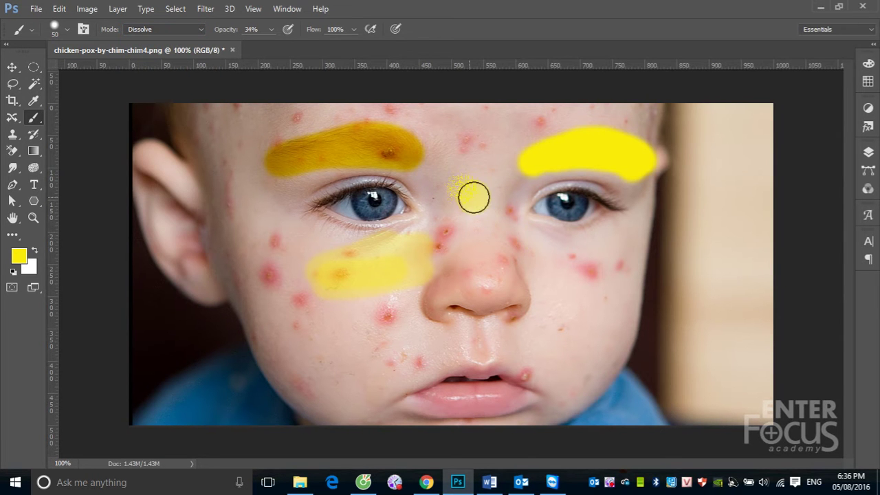
scroll(381, 210, "up", 5)
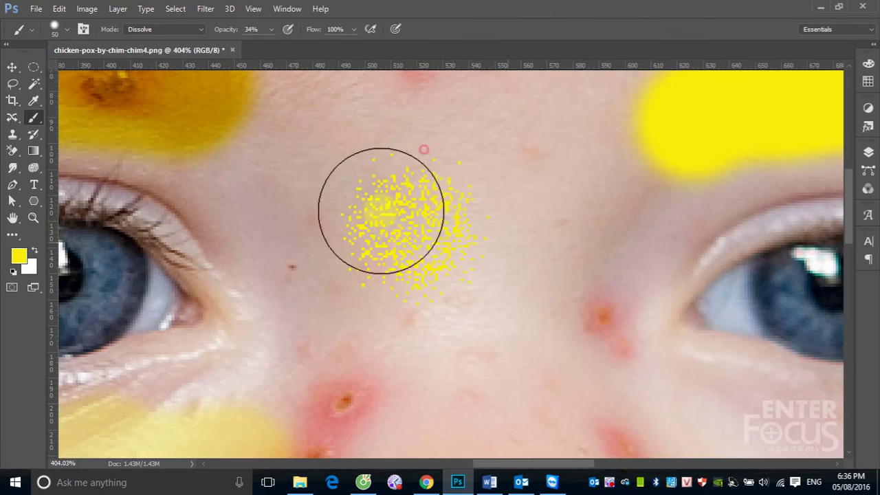
Step: Reset the brush to 100% hardness and 100% opacity
left_click(66, 29)
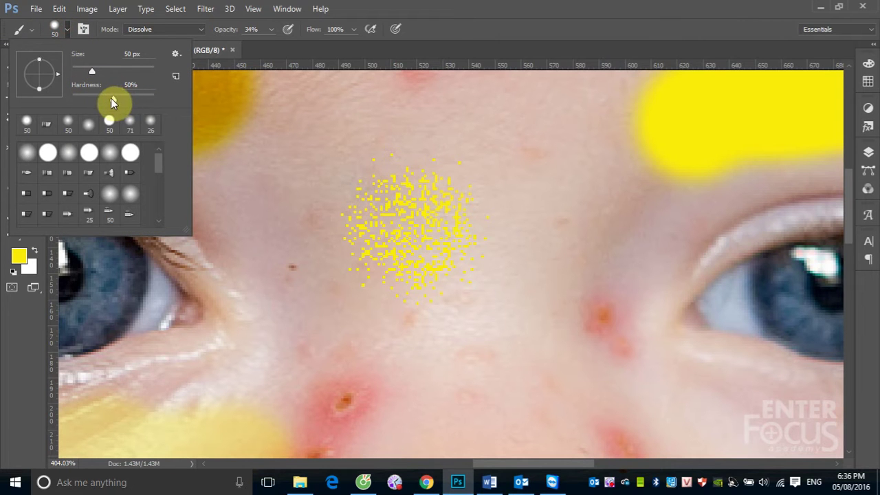
left_click_drag(112, 102, 155, 103)
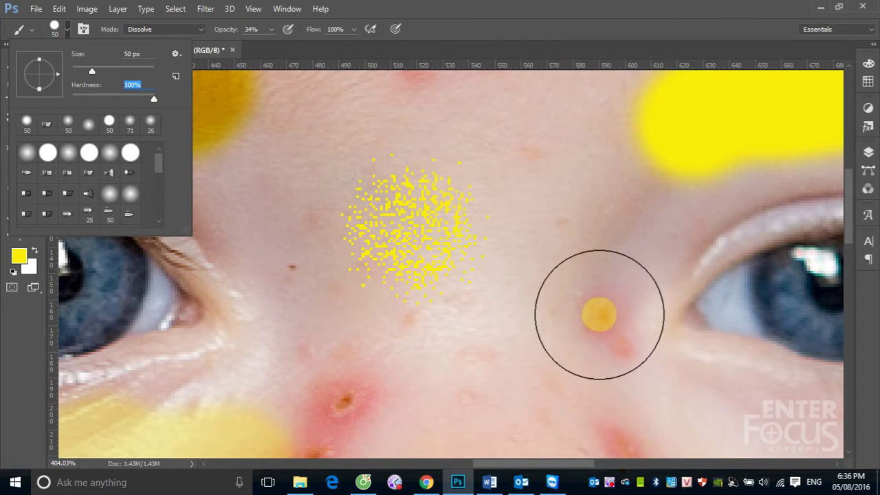
left_click(607, 325)
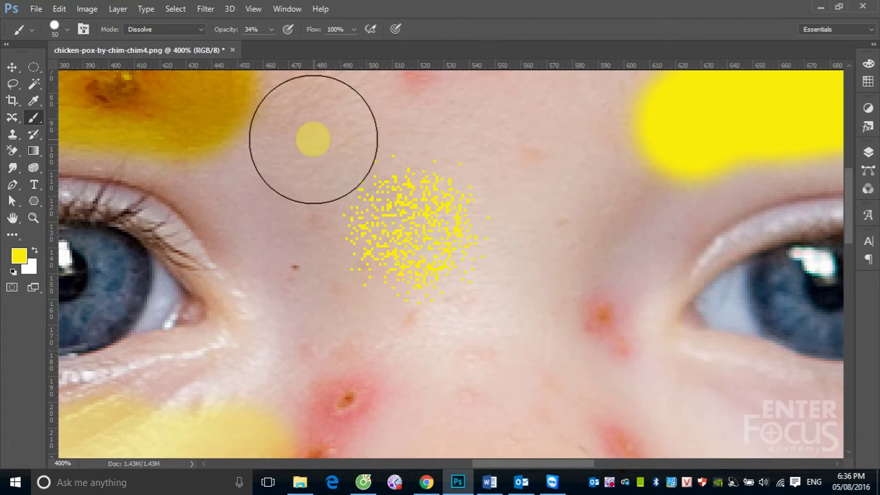
left_click(272, 29)
left_click_drag(269, 48, 321, 49)
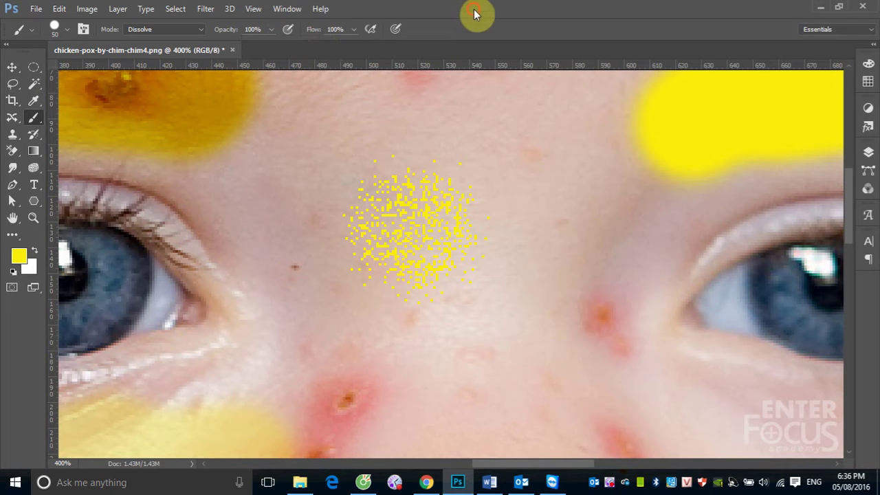
Step: Create a new blank document and set the foreground colour to red
left_click(35, 16)
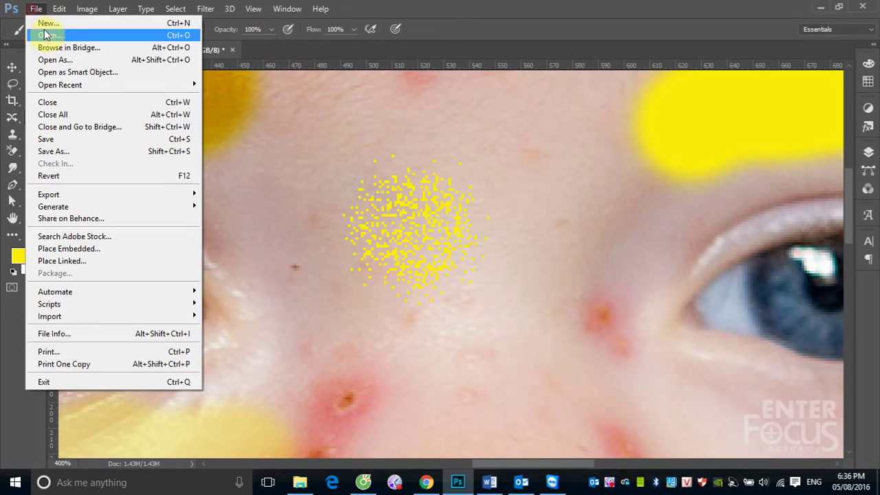
left_click(48, 21)
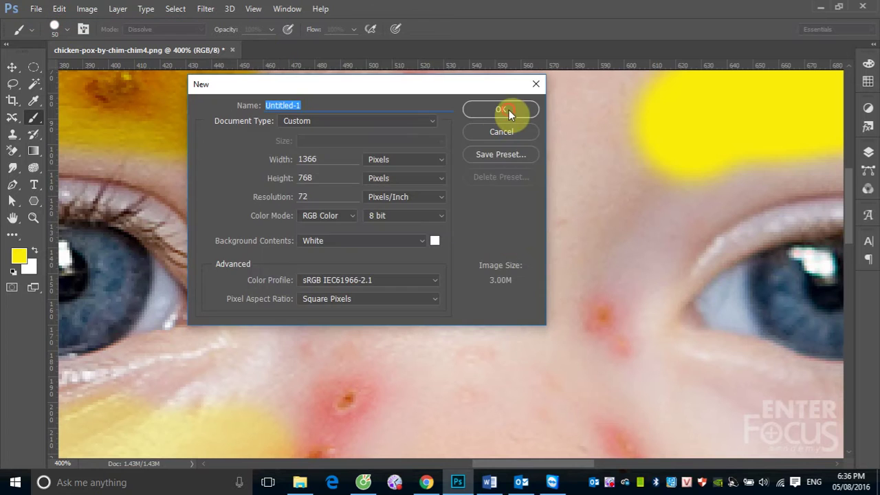
left_click(508, 110)
left_click(16, 255)
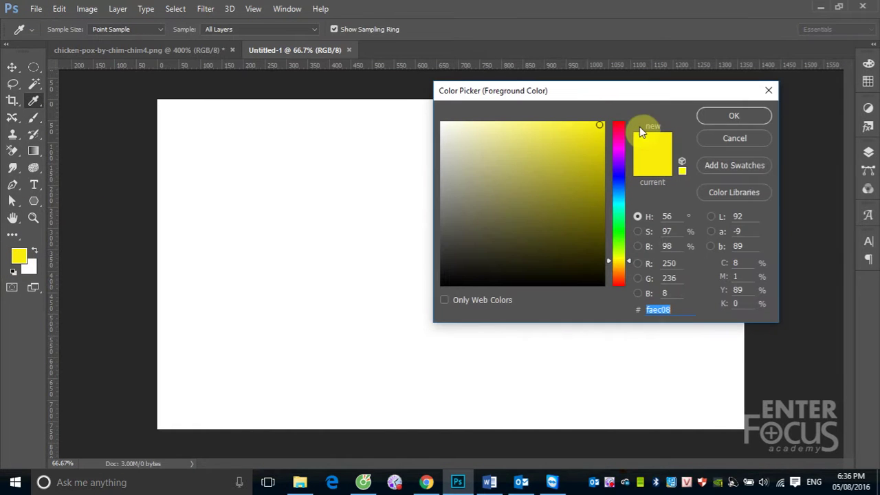
left_click(621, 126)
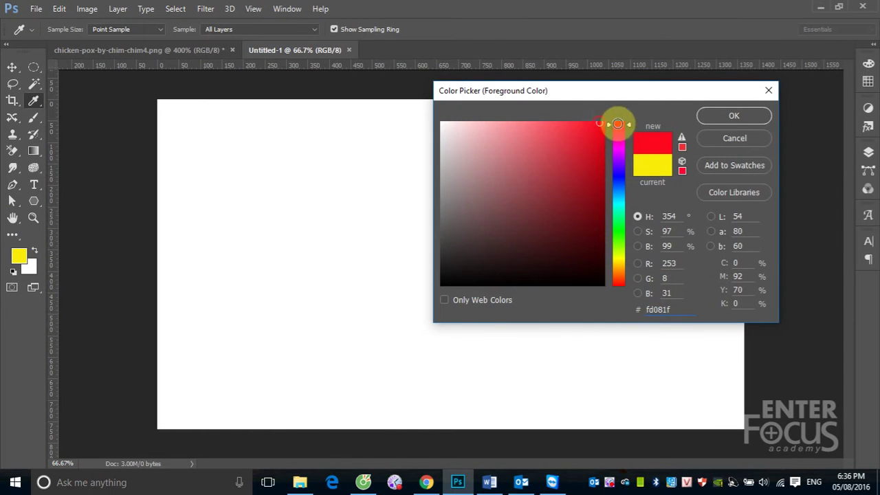
left_click(713, 117)
key("b")
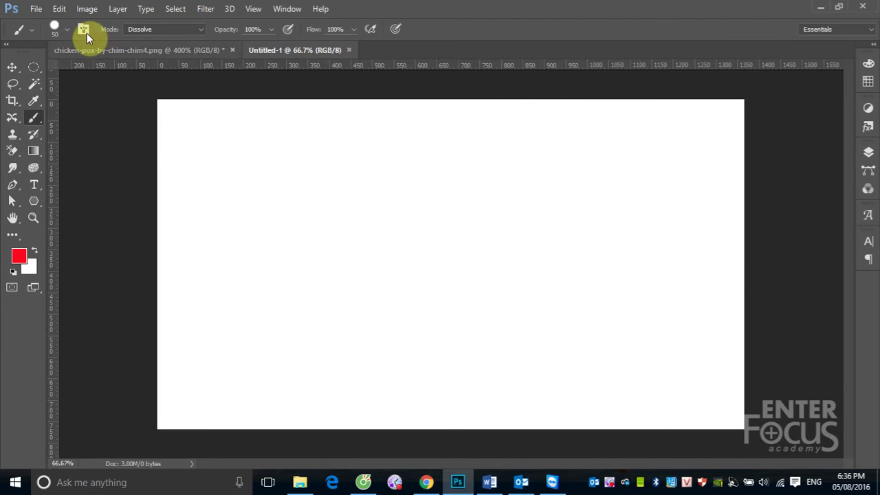
Step: Set the brush size to 200 px, paint a test red circle, inspect its edge, and undo it
left_click(67, 30)
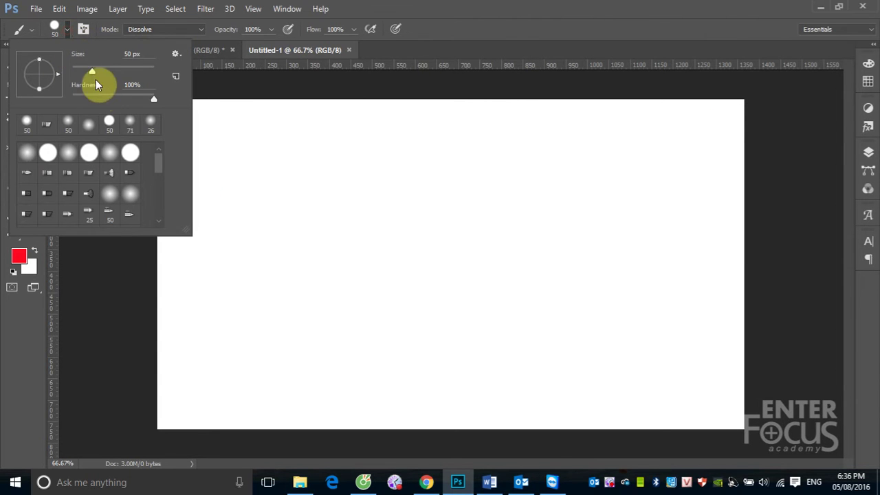
double_click(126, 55)
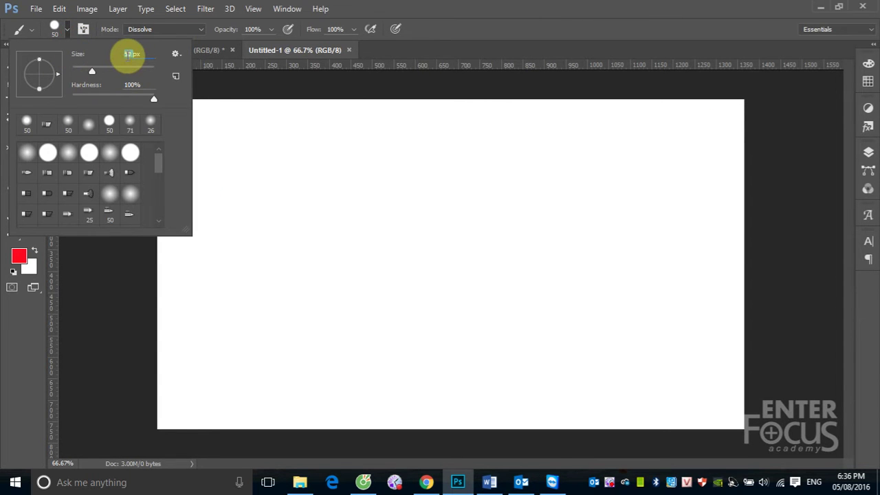
type("200")
left_click(421, 25)
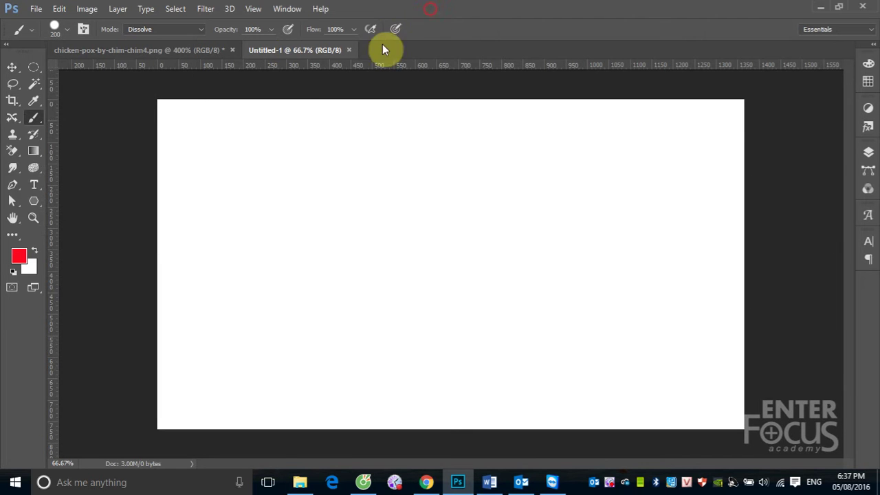
left_click(220, 165)
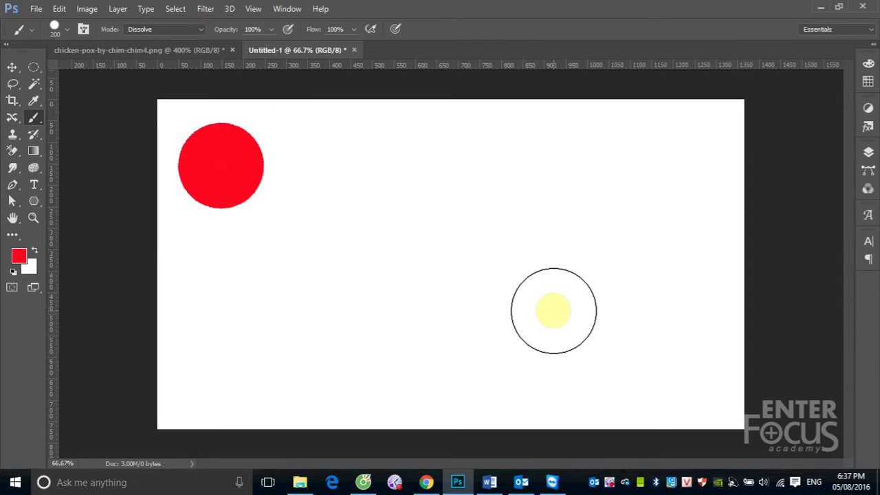
left_click_drag(167, 119, 298, 225)
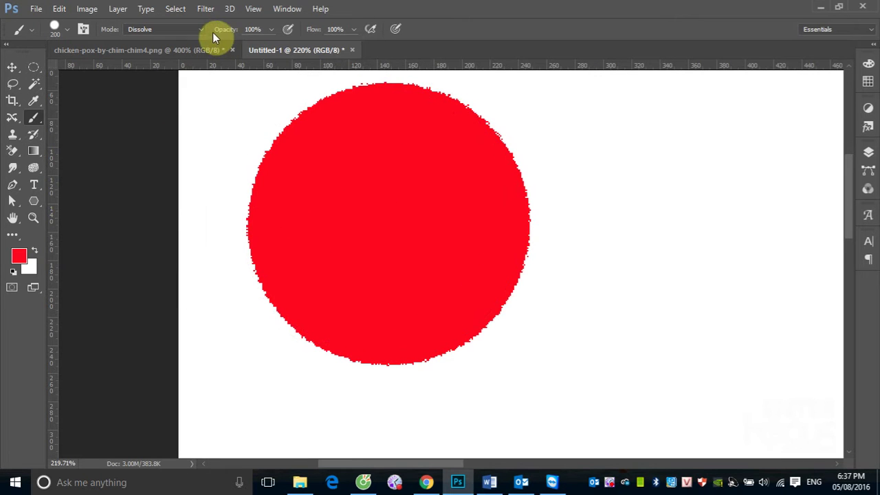
key("ctrl+z")
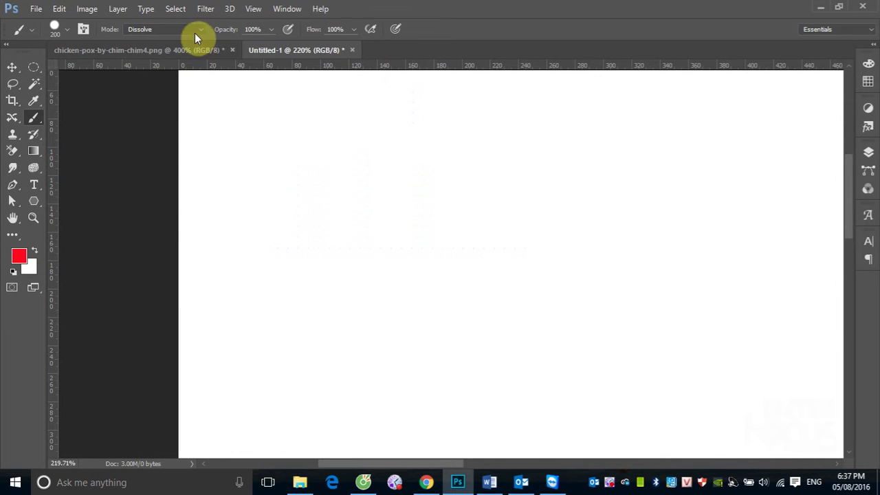
Step: Set the brush mode to Normal and paint a red circle at 73% hardness
left_click(201, 31)
left_click(169, 41)
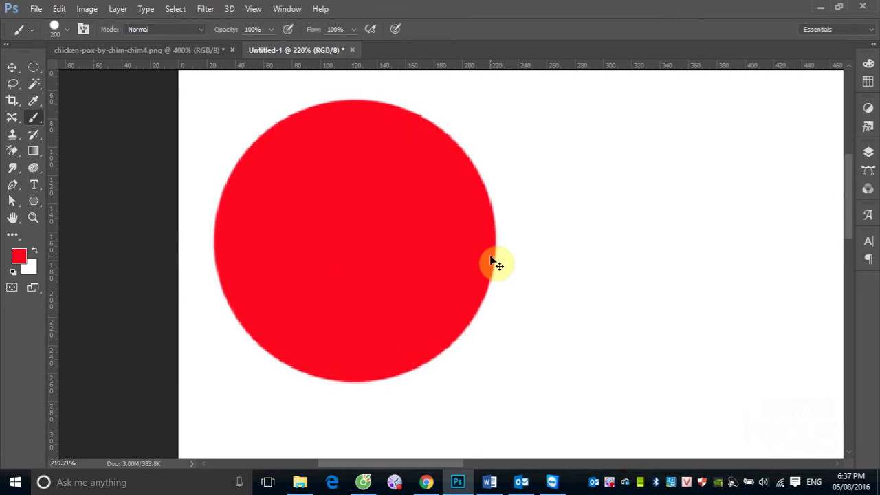
key("ctrl+minus")
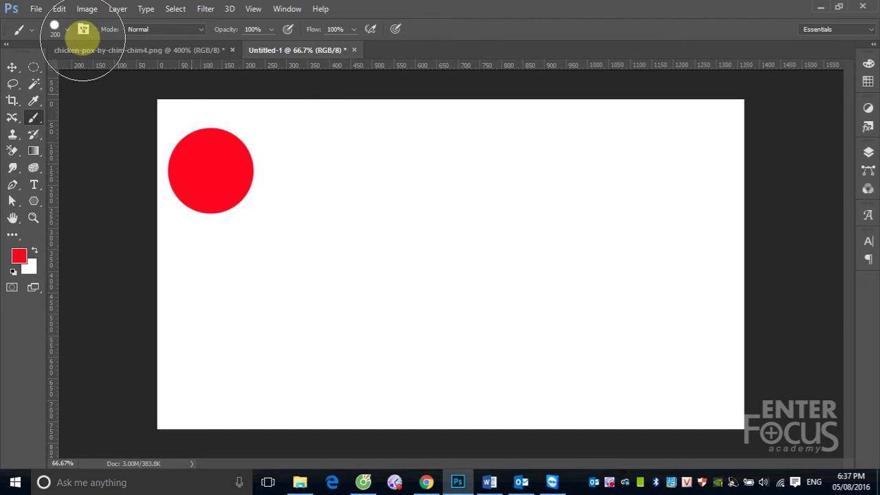
left_click(63, 28)
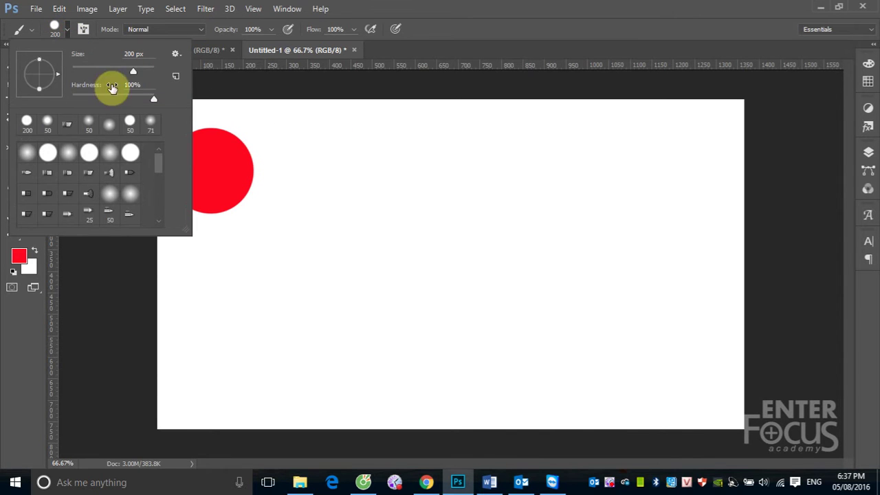
left_click_drag(146, 102, 131, 102)
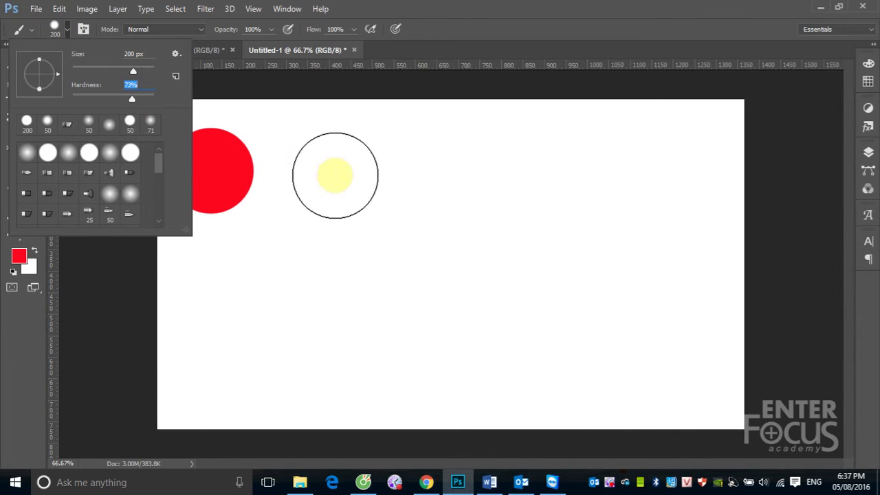
left_click(321, 170)
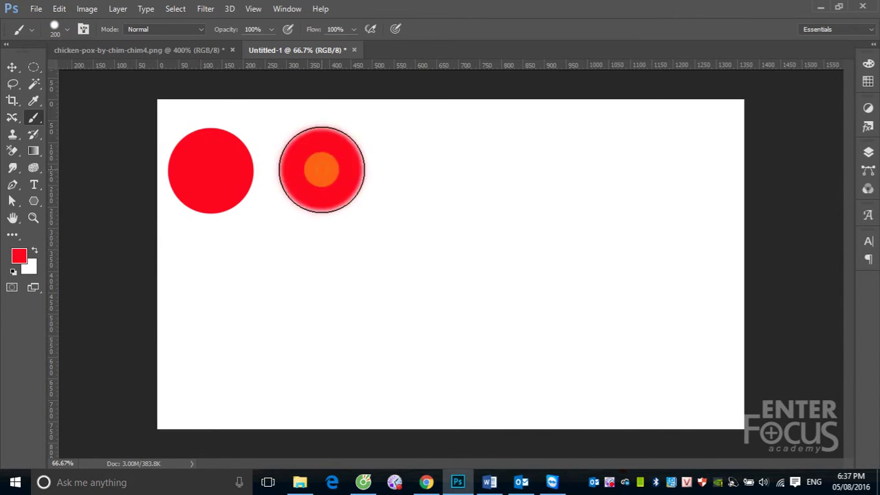
Step: Paint two more red circles at 41% and 23% hardness
left_click(67, 29)
left_click_drag(131, 100, 107, 99)
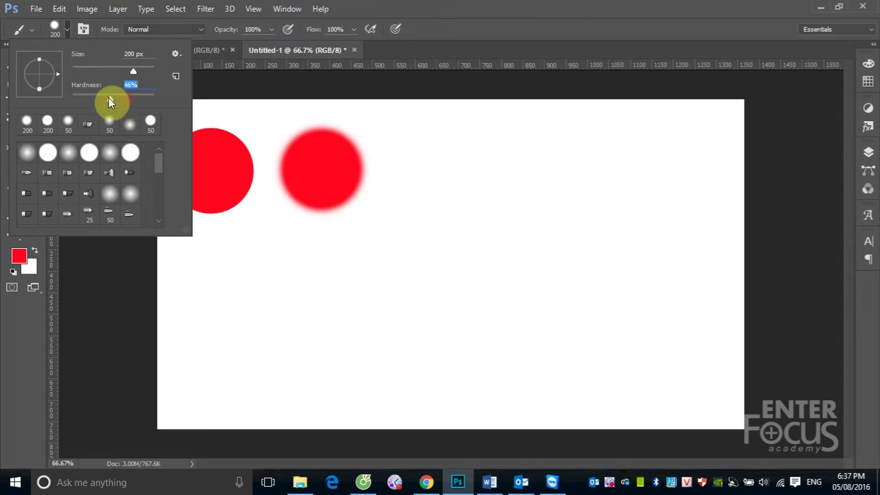
left_click(428, 174)
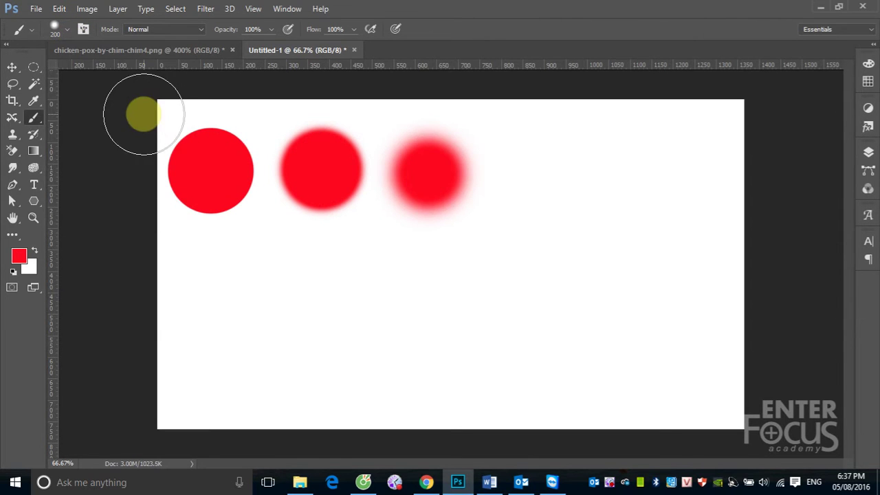
left_click(66, 28)
left_click_drag(106, 98, 91, 99)
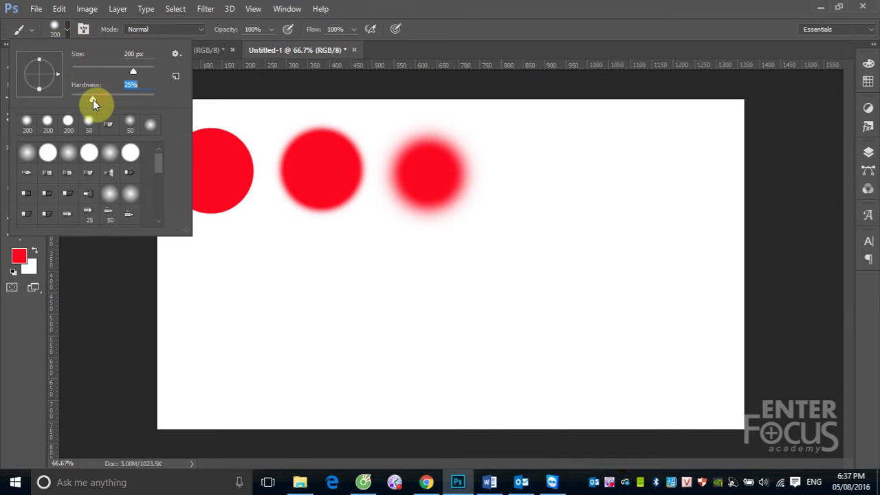
left_click(529, 174)
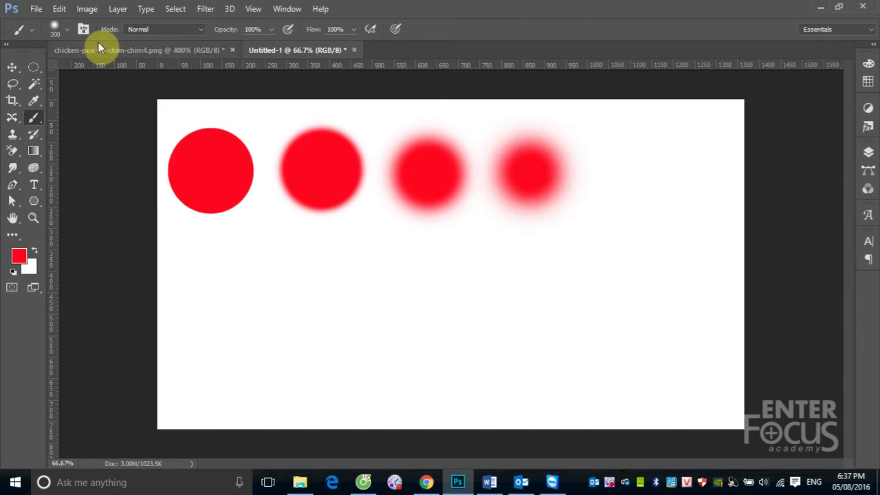
Step: Paint the last two red circles at lower hardness, ending at 0%
left_click(68, 33)
left_click_drag(90, 99, 81, 99)
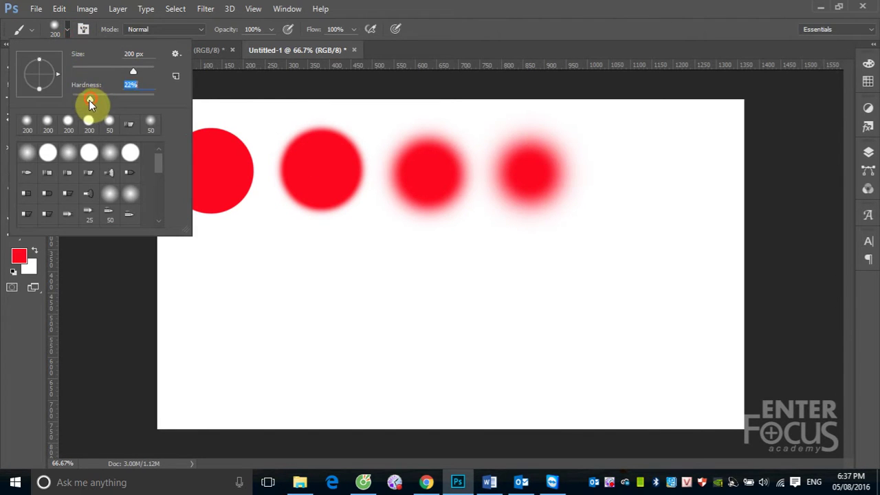
left_click(618, 168)
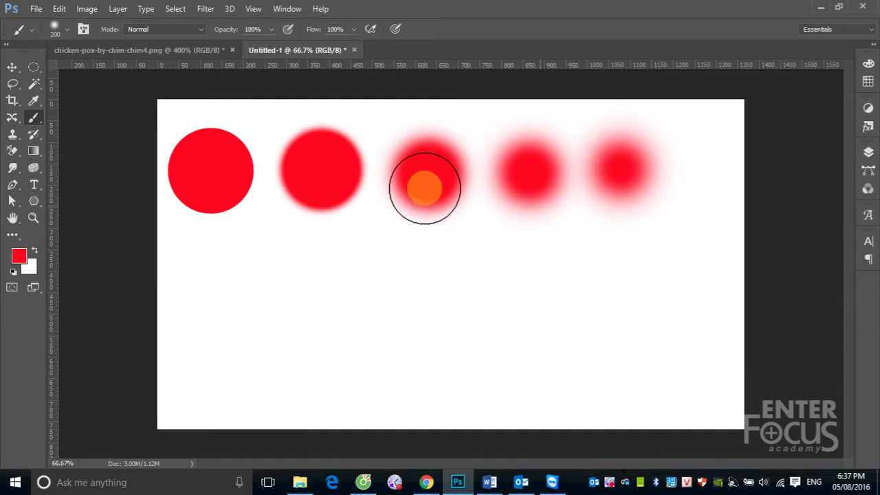
left_click(66, 33)
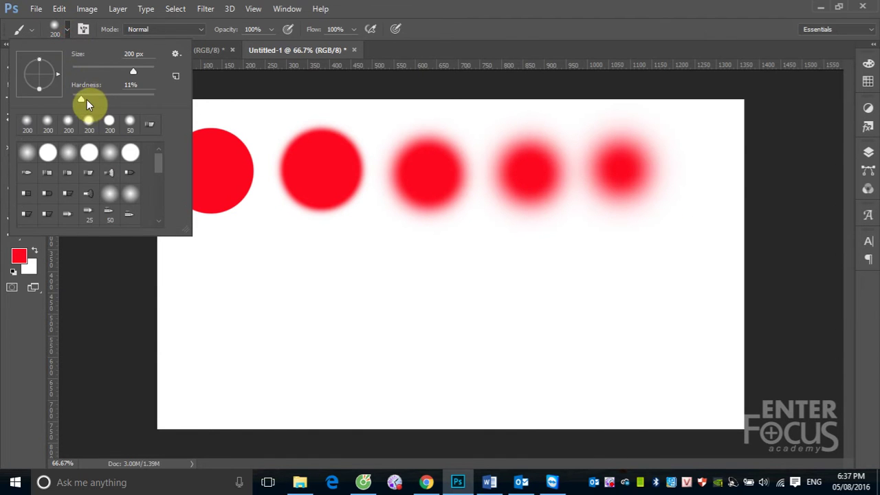
left_click_drag(82, 99, 65, 102)
left_click(700, 170)
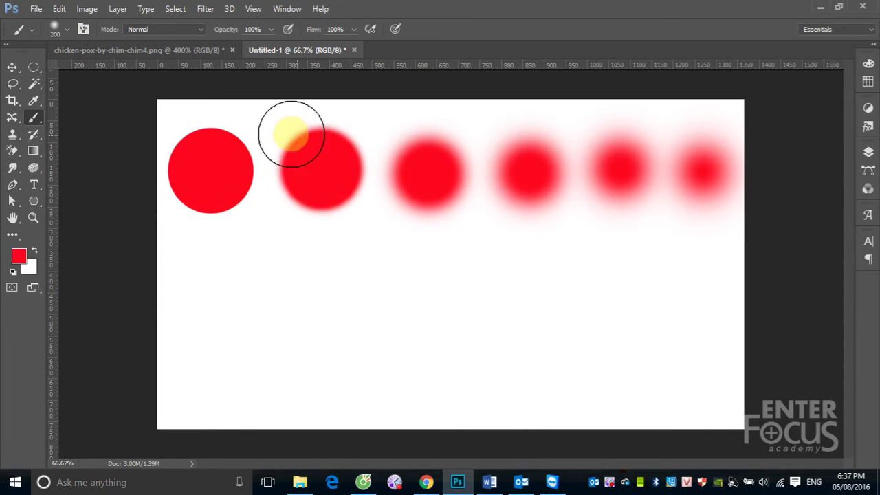
Step: Paint a soft pink circle at 59% opacity, then a hard-edged one at 100% hardness
left_click(273, 28)
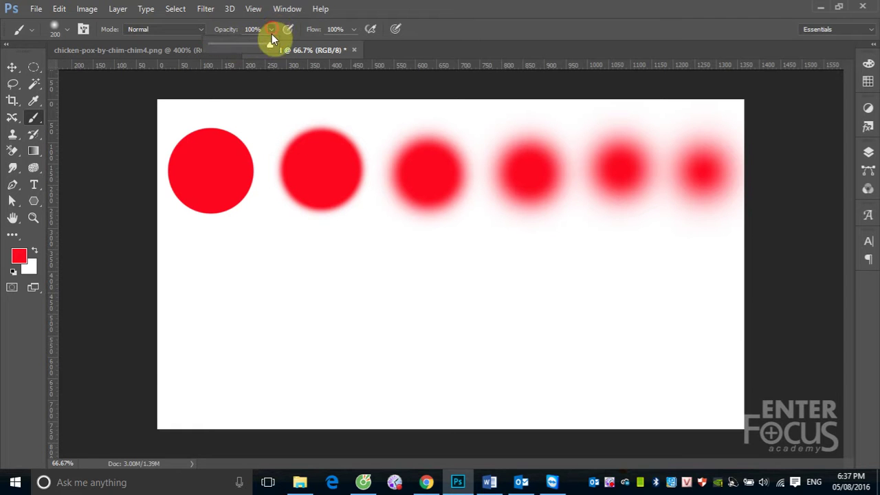
left_click_drag(246, 47, 245, 45)
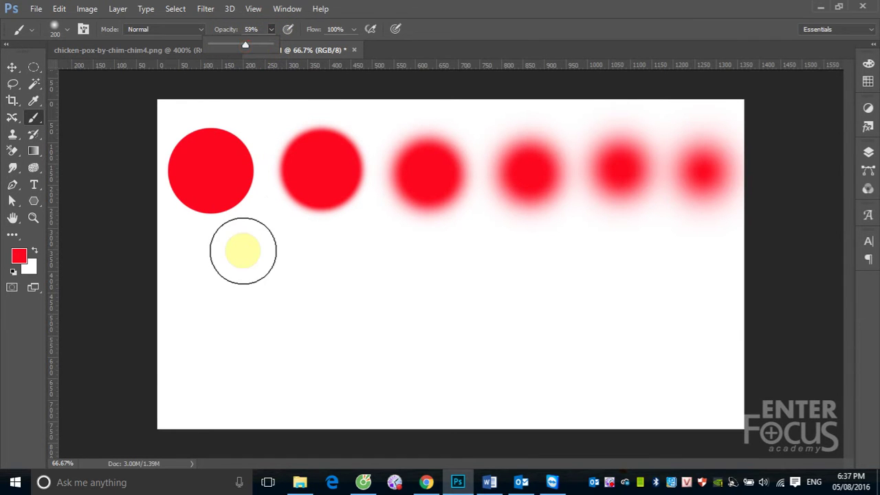
left_click(322, 271)
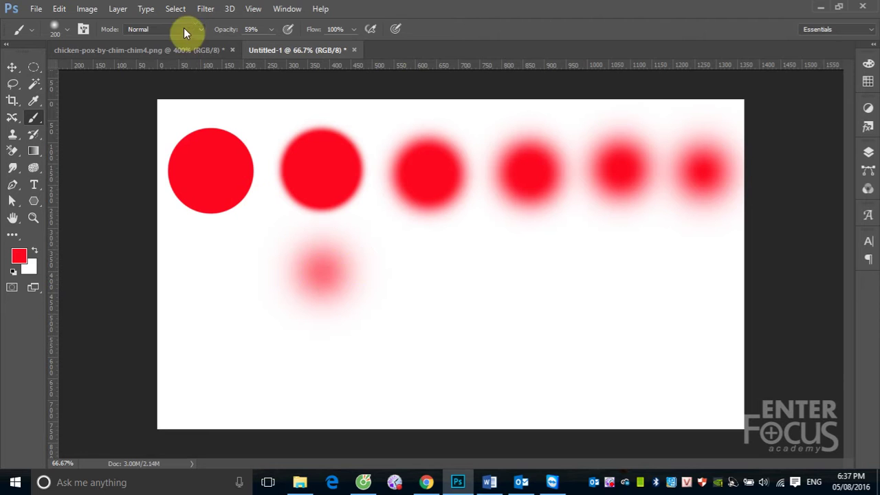
left_click(67, 31)
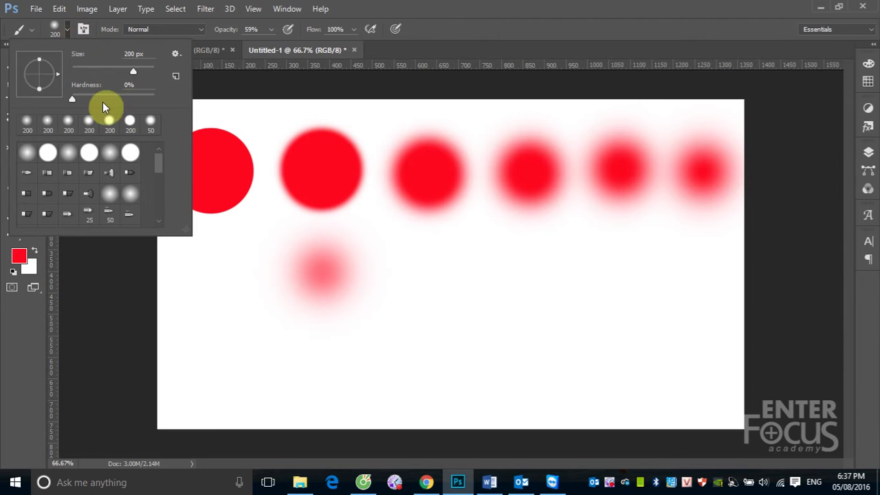
left_click_drag(73, 98, 164, 98)
left_click(392, 7)
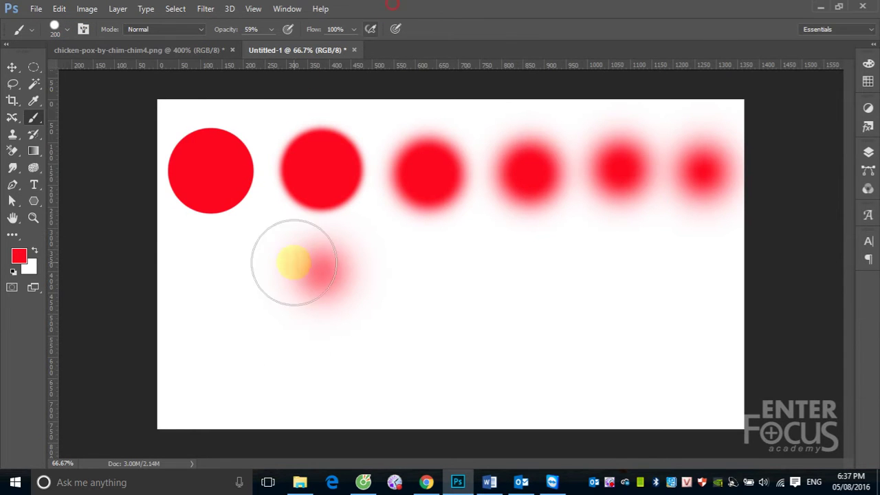
left_click(212, 279)
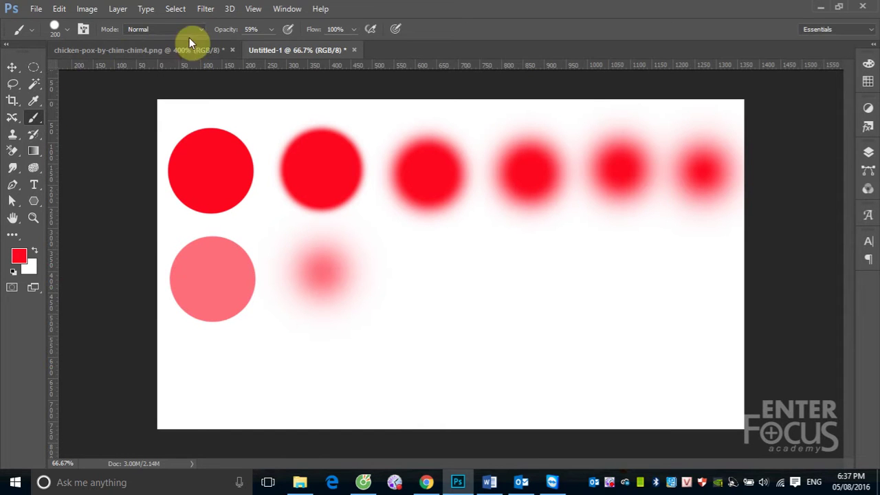
Step: Paint paler circles at 26%, 4% and 8% opacity, then restore opacity to 100%
left_click(271, 31)
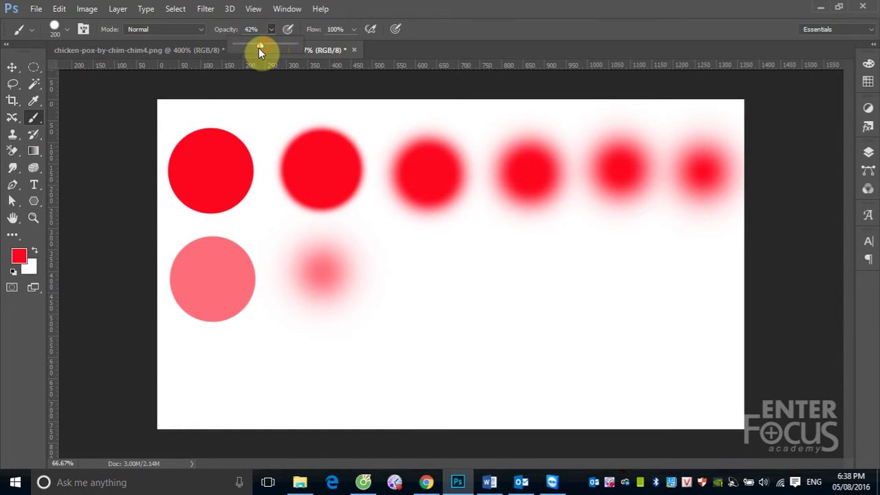
left_click_drag(259, 47, 250, 48)
left_click(411, 282)
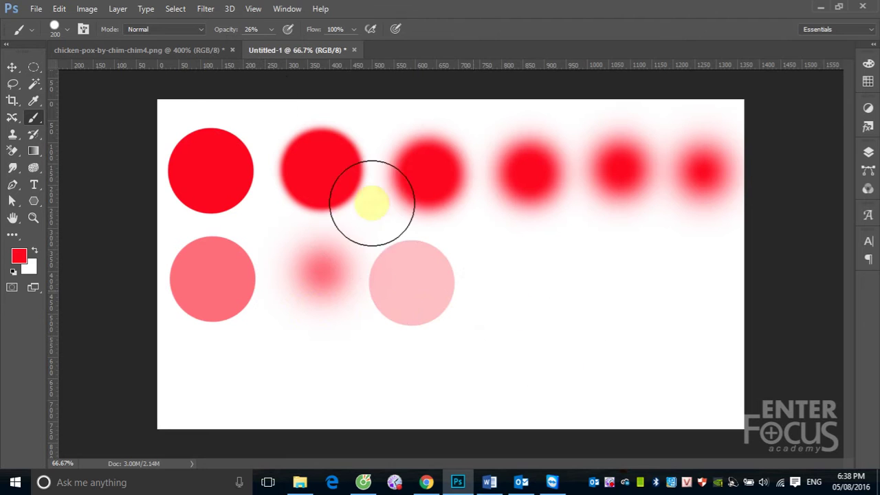
left_click(270, 30)
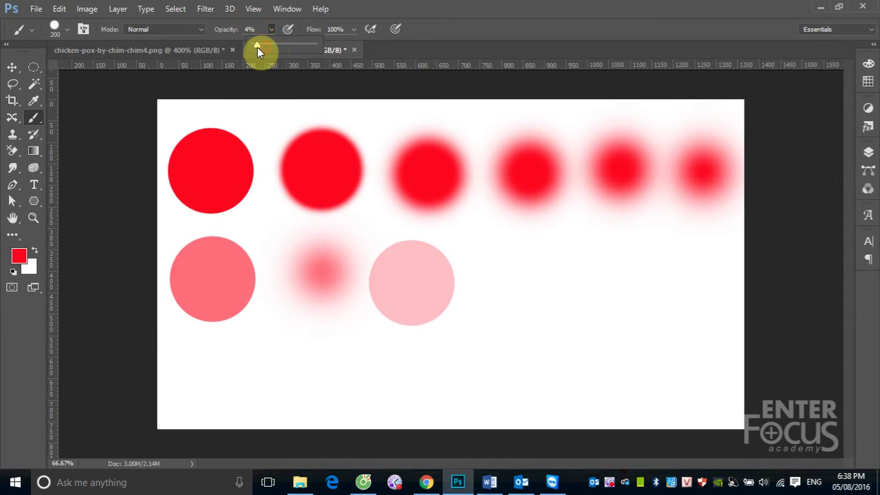
left_click(519, 281)
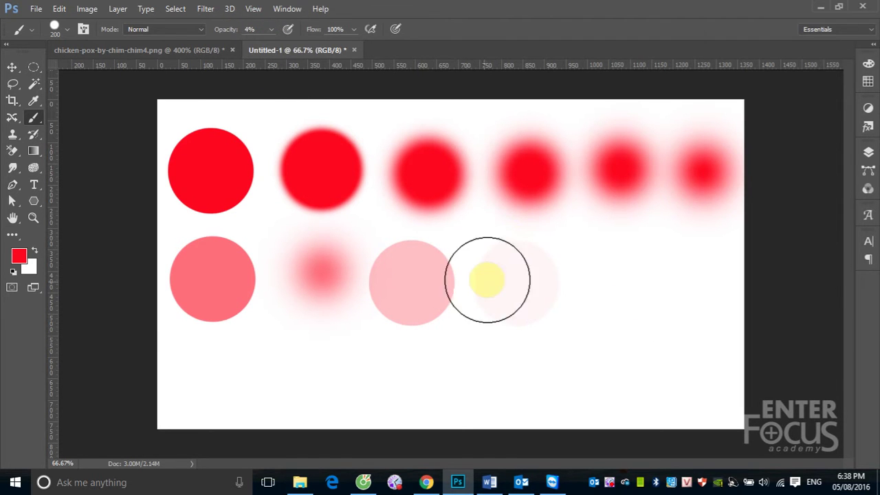
left_click(271, 30)
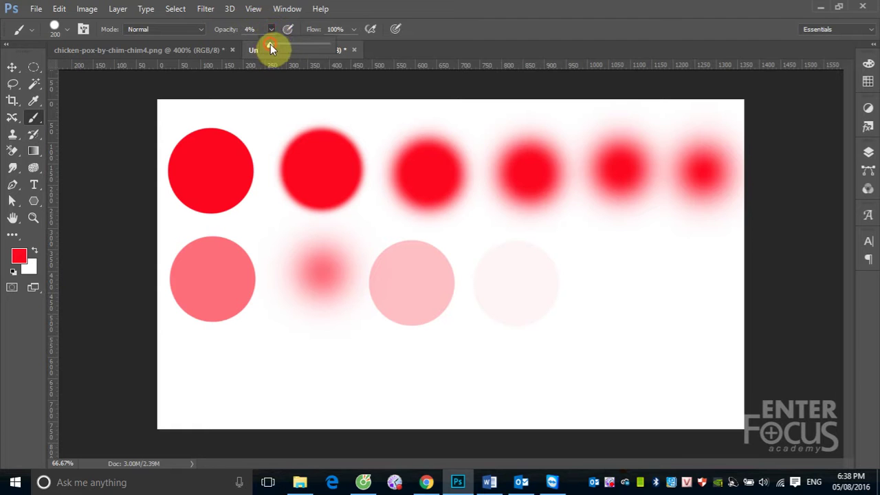
left_click(528, 281)
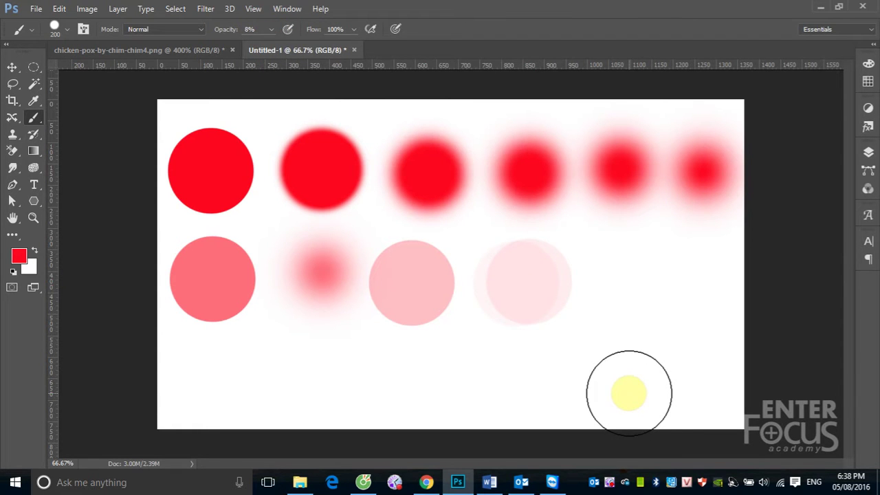
left_click(272, 29)
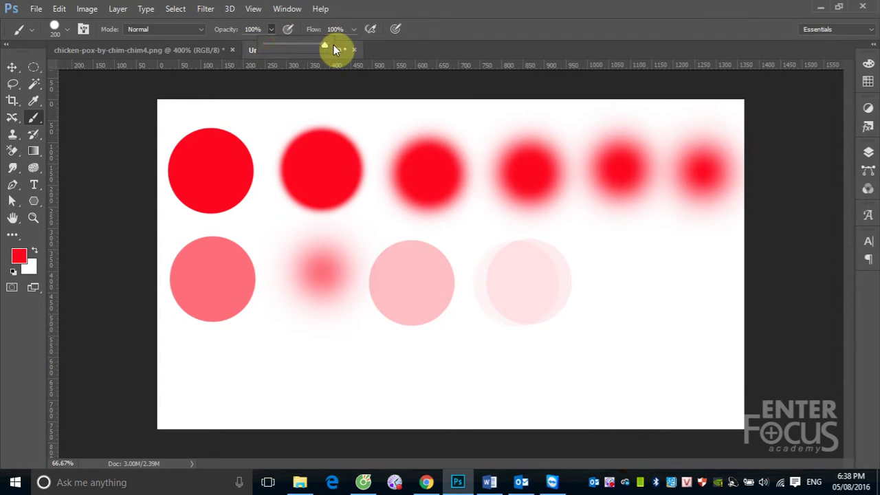
left_click(395, 9)
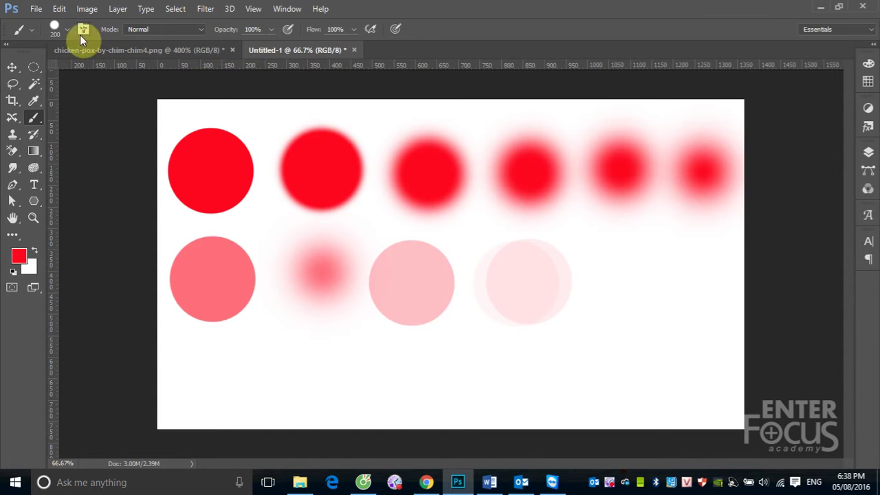
Step: Switch the brush to Dissolve and paint a red circle ending row two, inspecting its edge
left_click(200, 29)
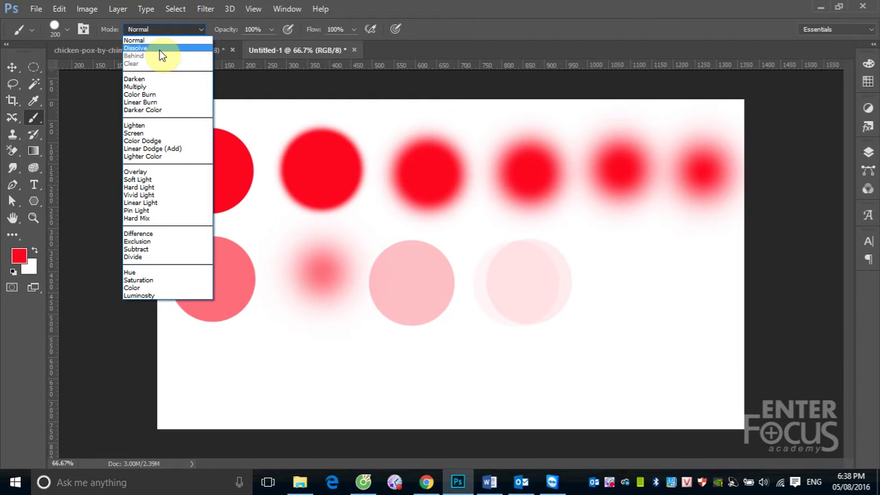
left_click(160, 49)
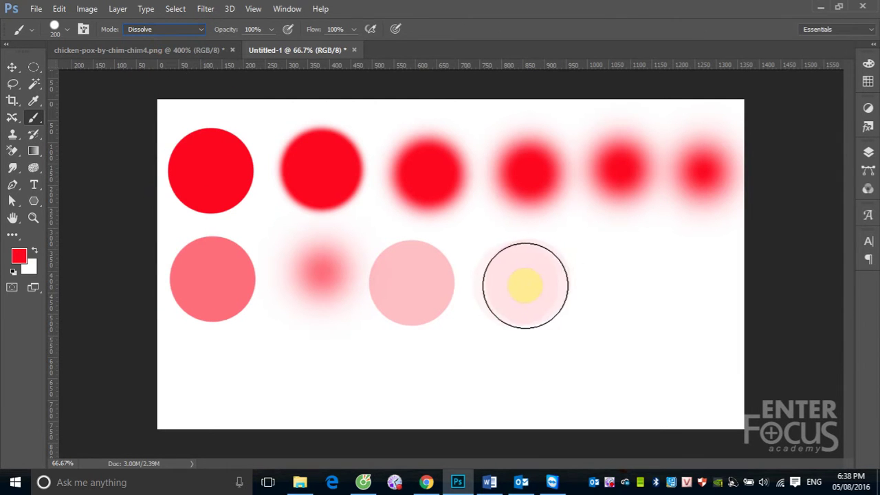
left_click(628, 285)
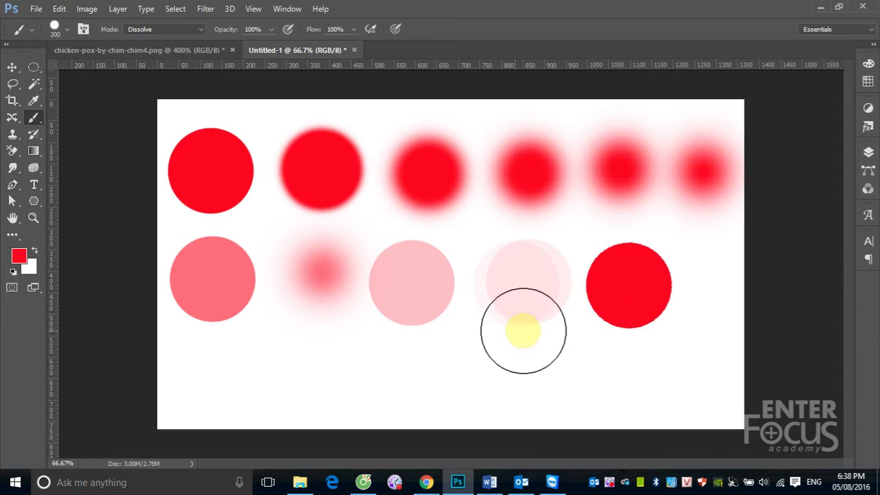
key("ctrl+space")
left_click_drag(570, 222, 692, 338)
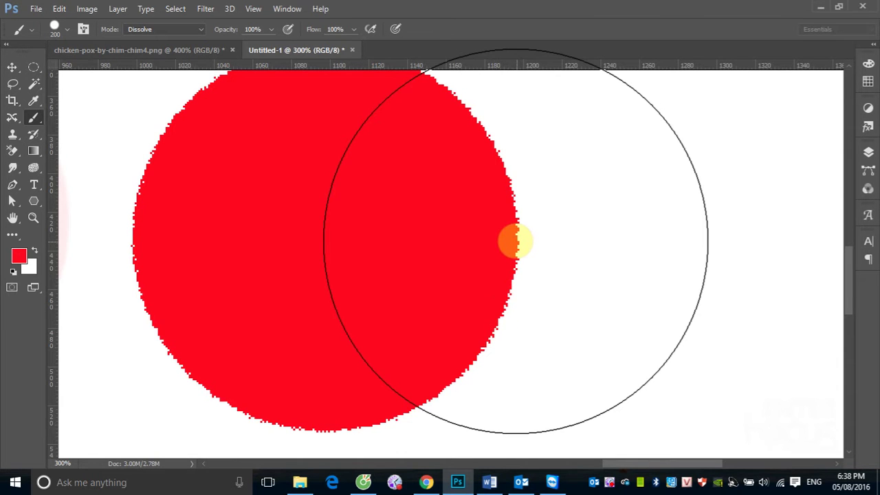
scroll(515, 241, "down", 1)
scroll(515, 240, "down", 2)
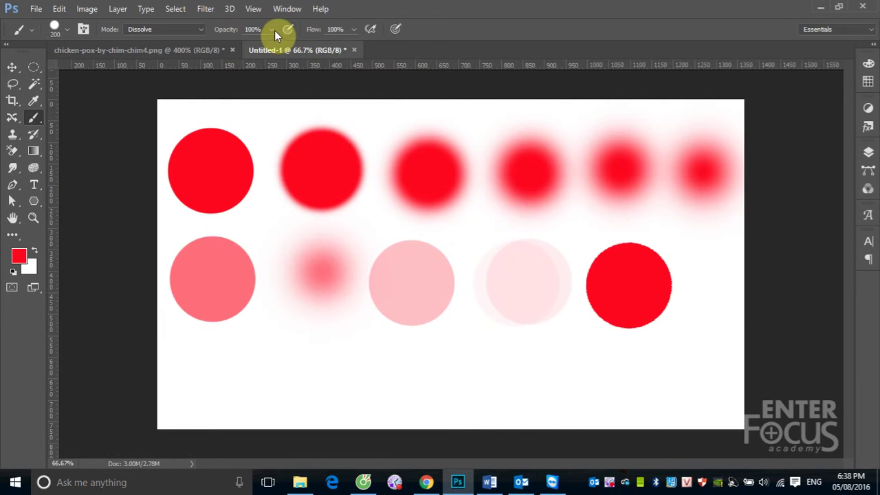
Step: Lower opacity to 48% and paint a speckled red Dissolve circle below the second row
left_click(272, 30)
left_click_drag(247, 45, 240, 46)
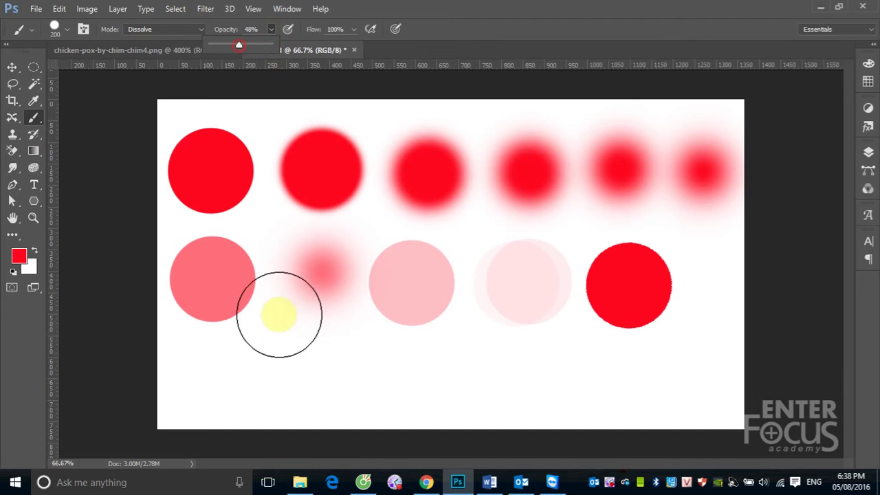
left_click(306, 366)
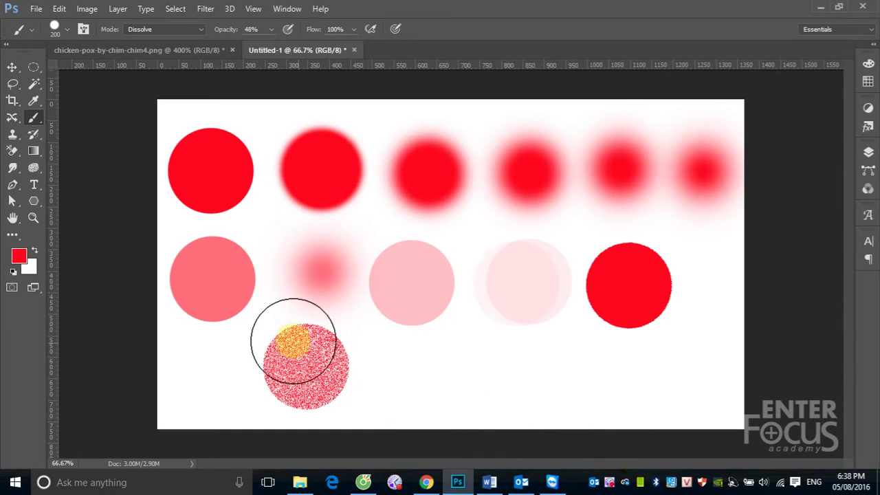
key("z")
left_click_drag(249, 298, 391, 432)
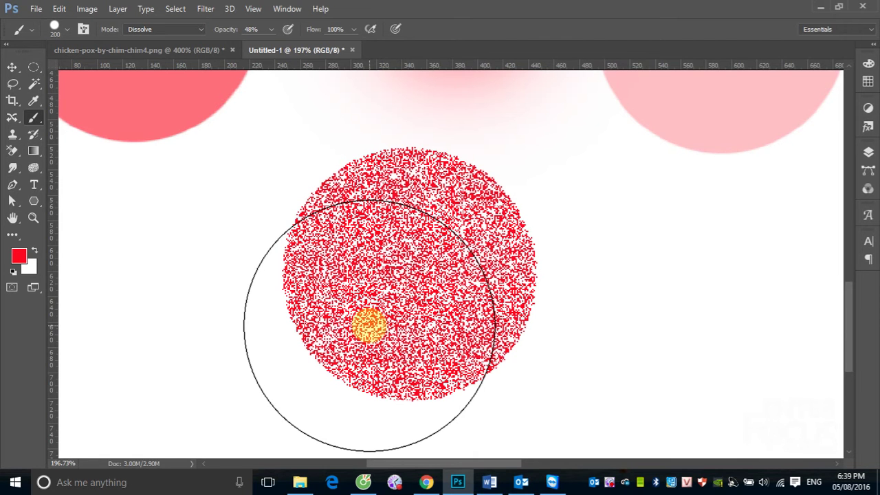
key("ctrl+minus")
key("ctrl+minus")
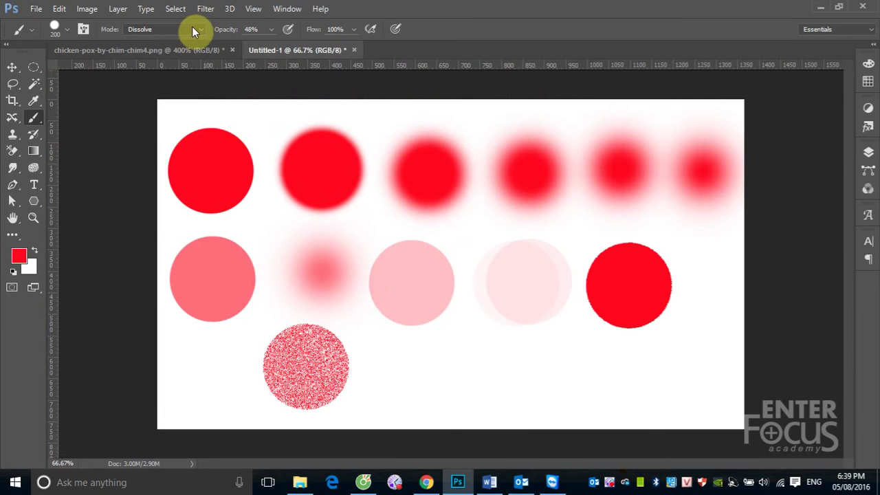
left_click(200, 30)
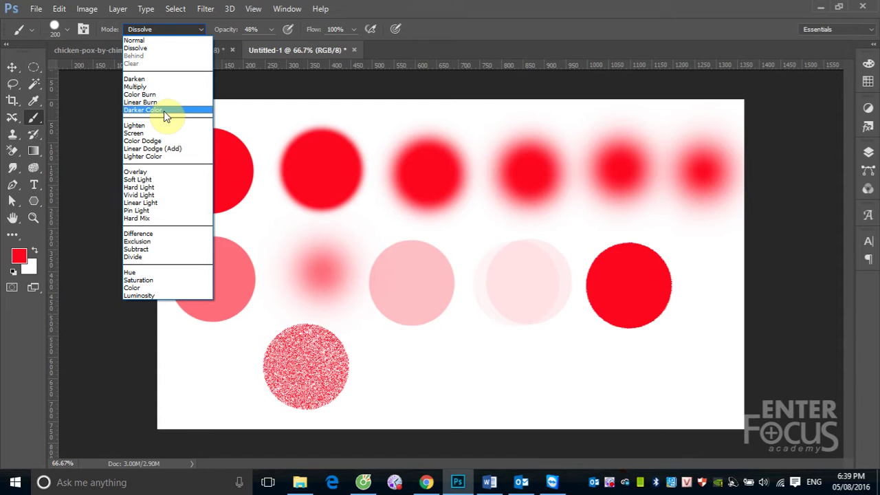
left_click(270, 32)
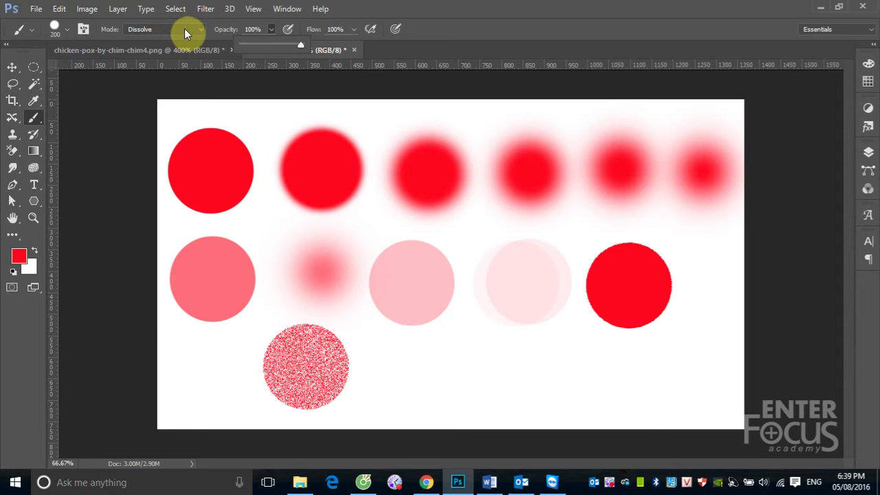
left_click(35, 9)
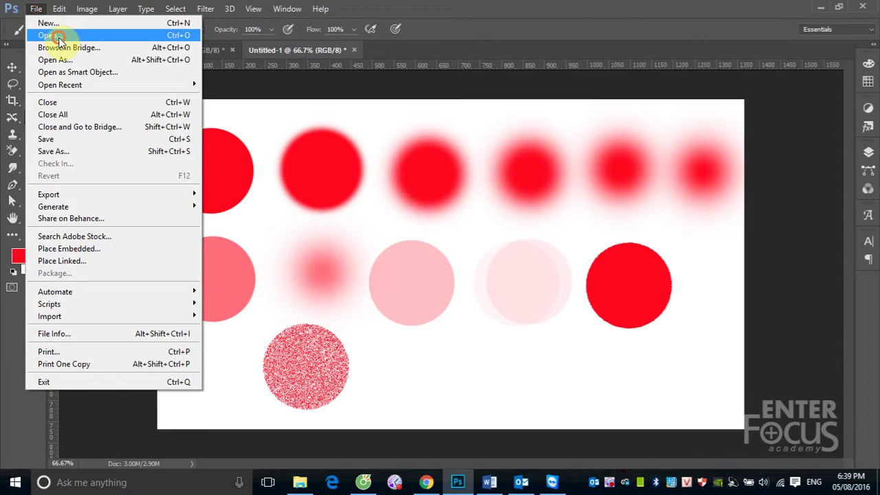
Step: Open the black-and-white close-up portrait, set the brush to 88 px, and zoom into the face
left_click(58, 37)
left_click(273, 199)
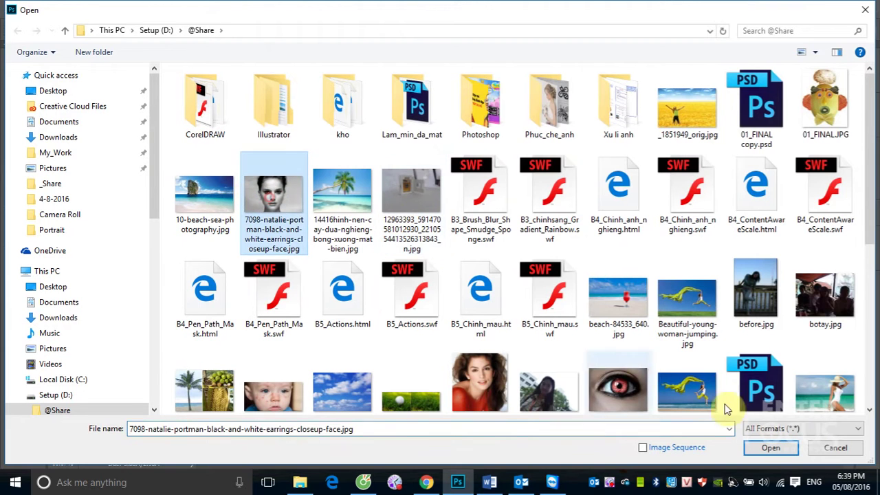
left_click(770, 448)
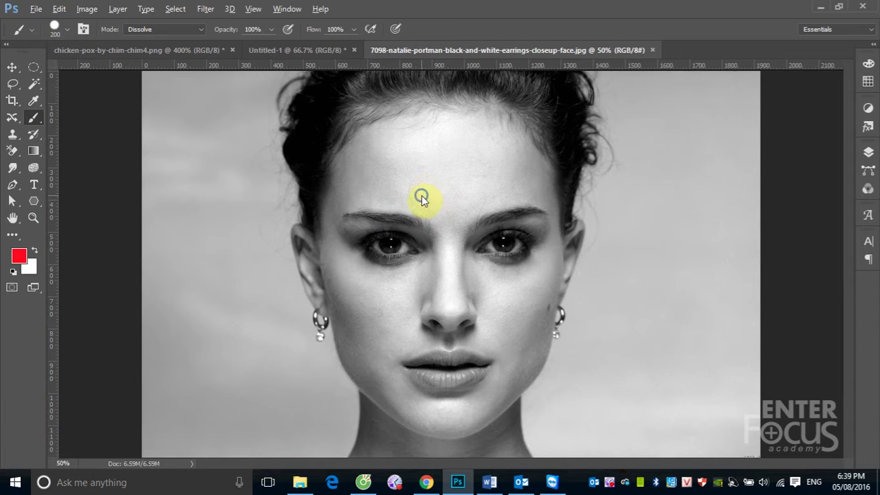
left_click_drag(422, 198, 382, 200)
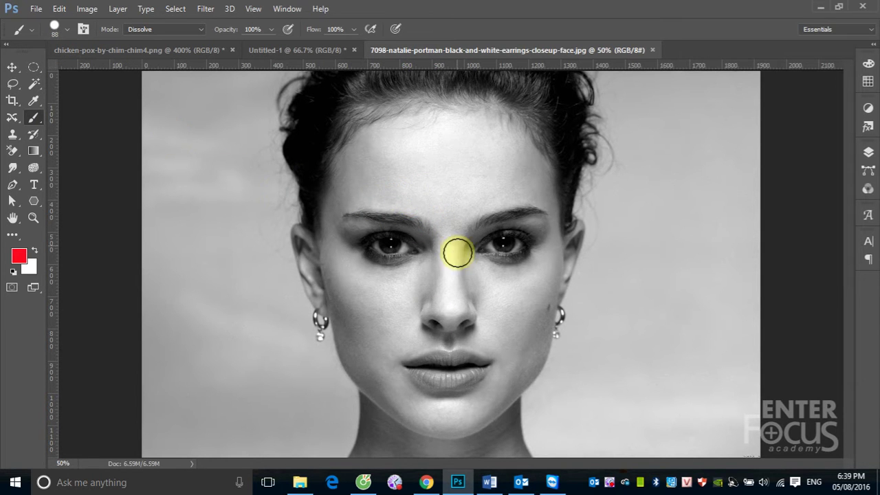
left_click_drag(323, 177, 613, 436)
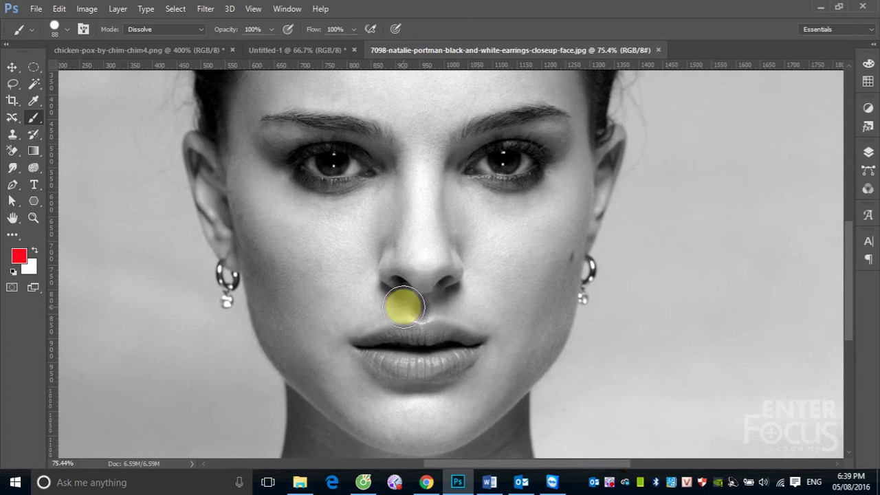
Step: Test red lip paint in Normal and then Dissolve modes, undoing each attempt
left_click(196, 31)
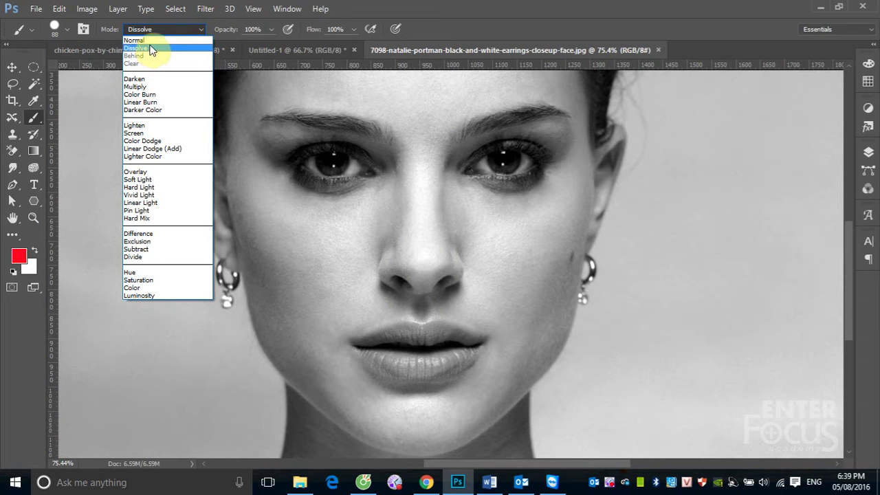
left_click(146, 29)
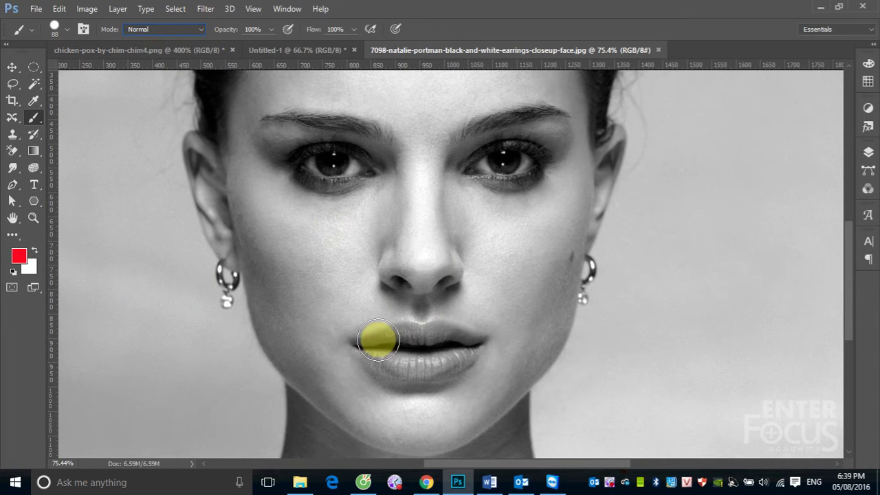
mouse_move(377, 339)
left_mouse_down()
mouse_move(365, 350)
mouse_move(440, 345)
mouse_move(389, 350)
mouse_move(445, 361)
mouse_move(379, 328)
mouse_move(444, 369)
left_mouse_up()
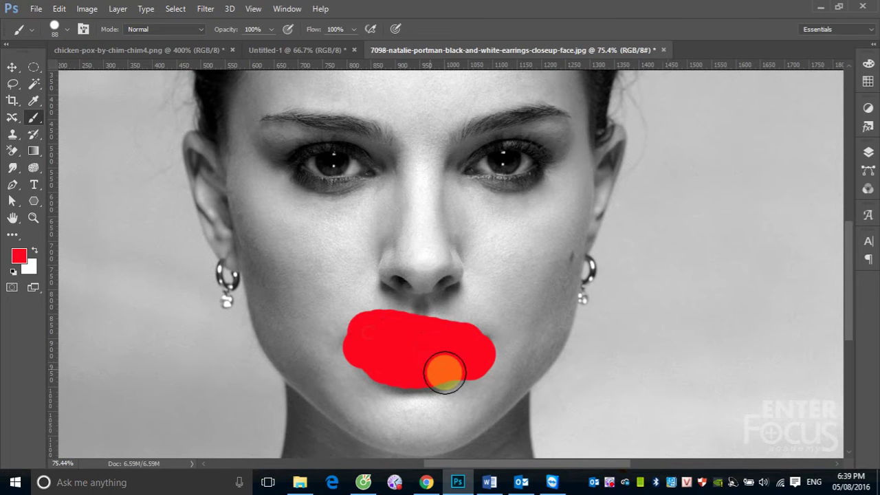
key("ctrl+z")
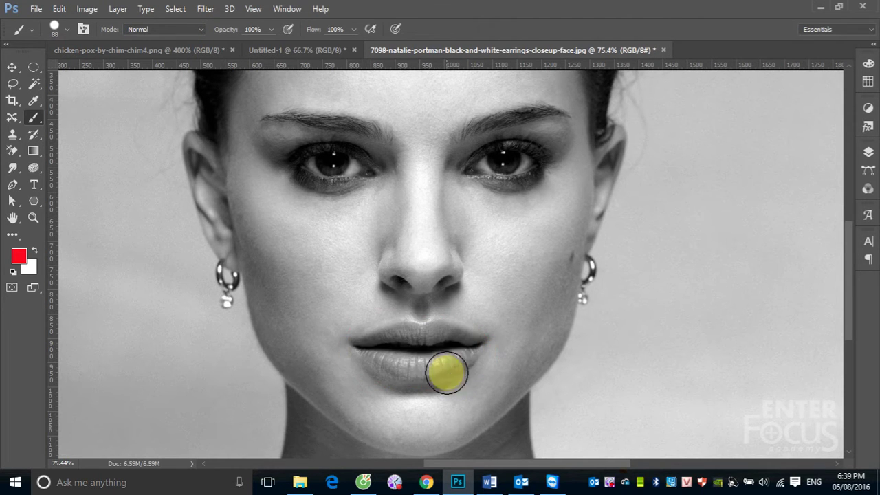
left_click(205, 32)
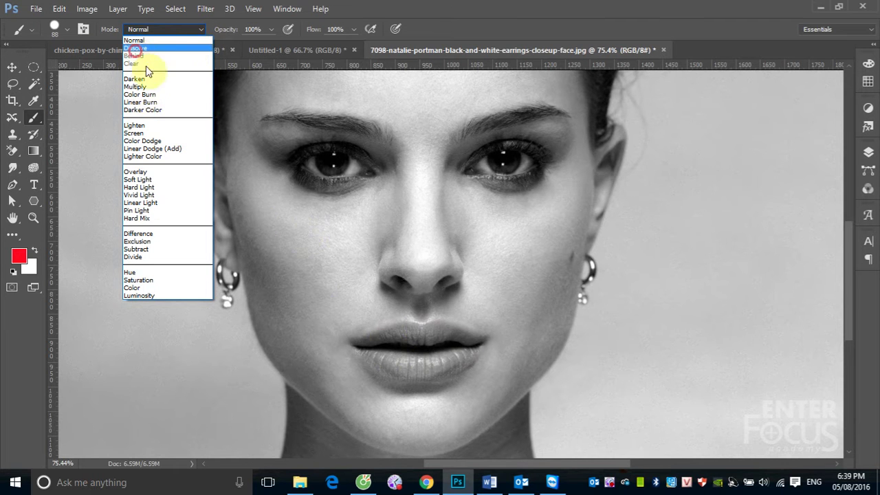
left_click(137, 49)
mouse_move(378, 347)
left_mouse_down()
mouse_move(450, 341)
mouse_move(430, 367)
mouse_move(355, 345)
mouse_move(379, 353)
mouse_move(453, 321)
mouse_move(481, 363)
mouse_move(442, 373)
left_mouse_up()
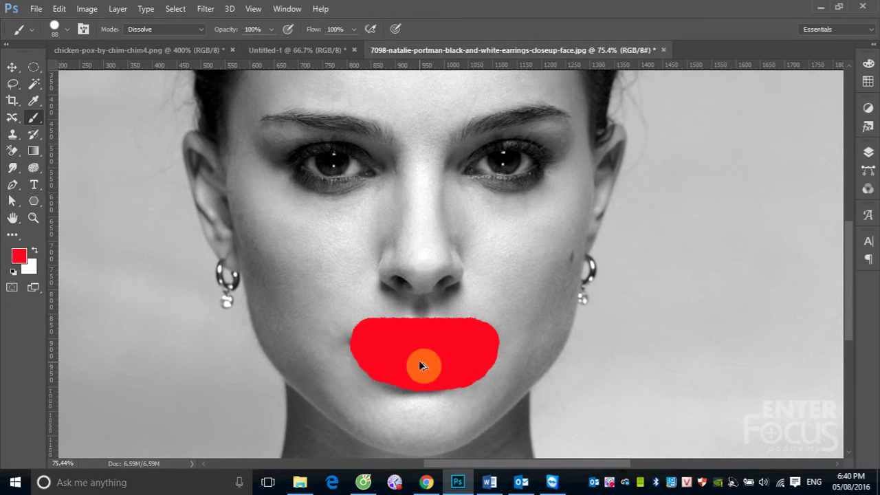
key("ctrl+z")
Step: Paint the lips red in Darken mode, then undo the paint
left_click(198, 30)
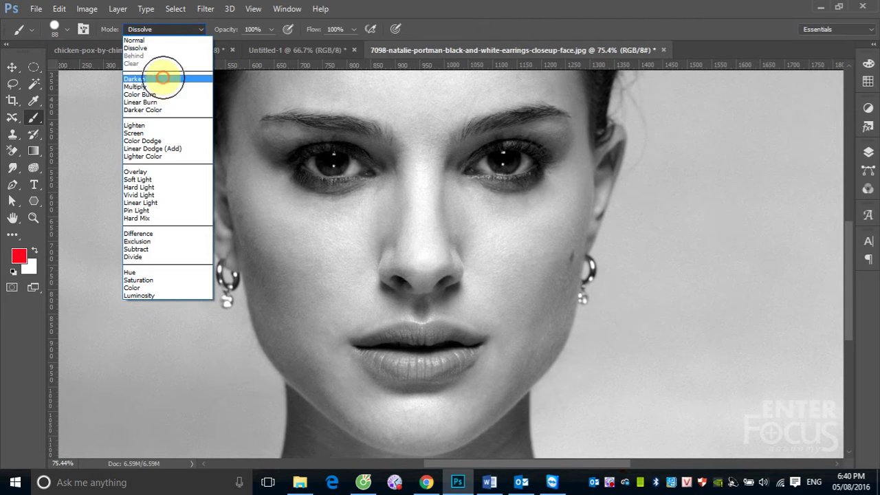
left_click(163, 77)
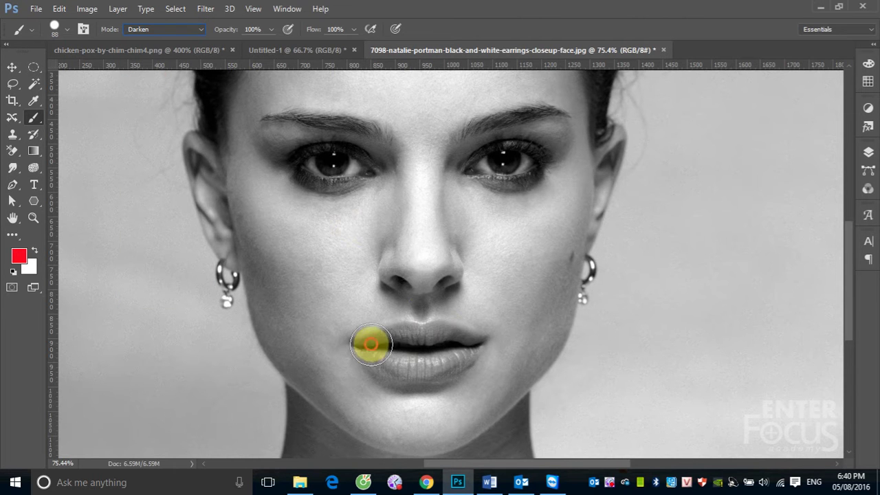
mouse_move(370, 343)
left_mouse_down()
mouse_move(458, 350)
mouse_move(375, 358)
mouse_move(458, 350)
mouse_move(385, 338)
mouse_move(479, 348)
mouse_move(390, 362)
mouse_move(362, 344)
left_mouse_up()
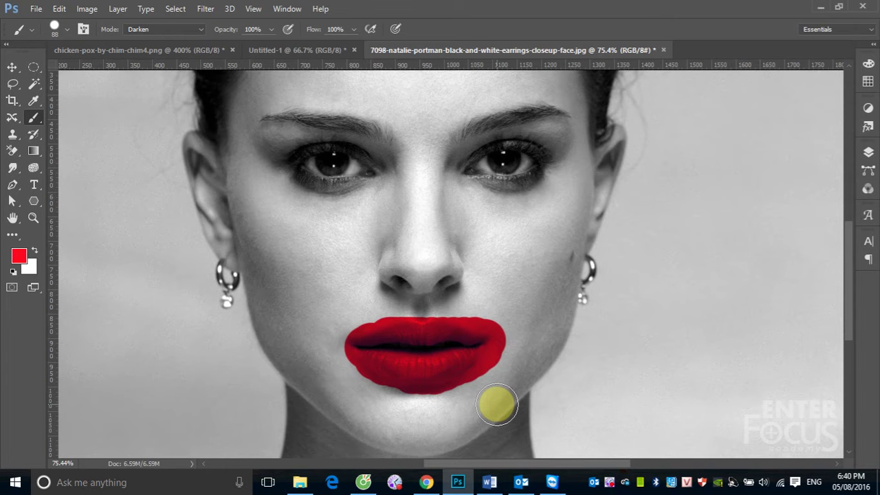
mouse_move(422, 373)
left_mouse_down()
mouse_move(405, 367)
mouse_move(428, 367)
mouse_move(421, 351)
left_mouse_up()
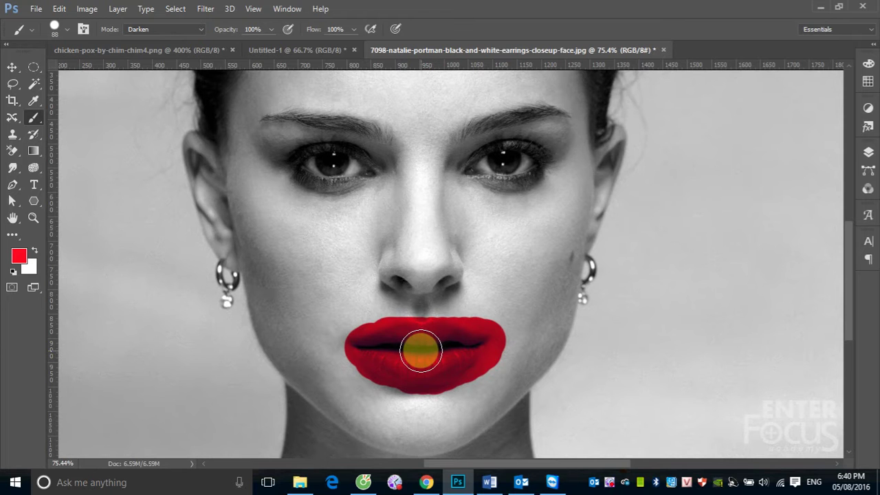
mouse_move(420, 350)
left_mouse_down()
mouse_move(426, 365)
mouse_move(447, 357)
mouse_move(420, 361)
left_mouse_up()
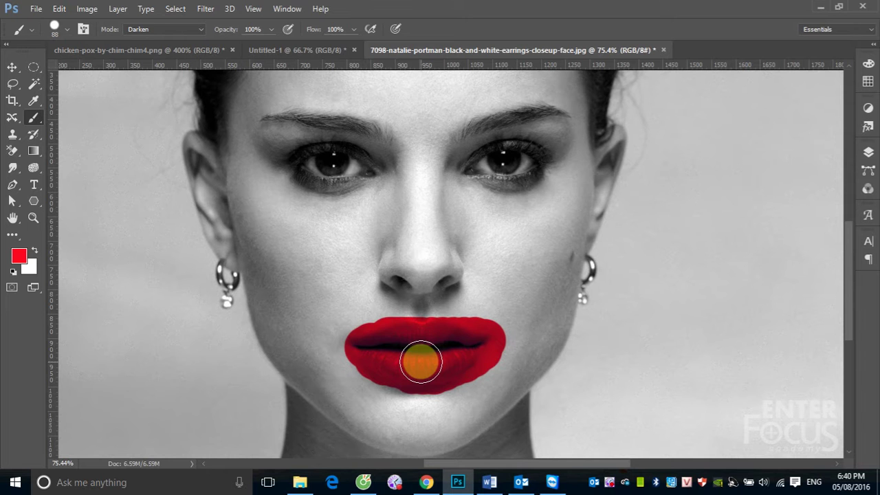
key("ctrl+alt+z")
key("ctrl+alt+z")
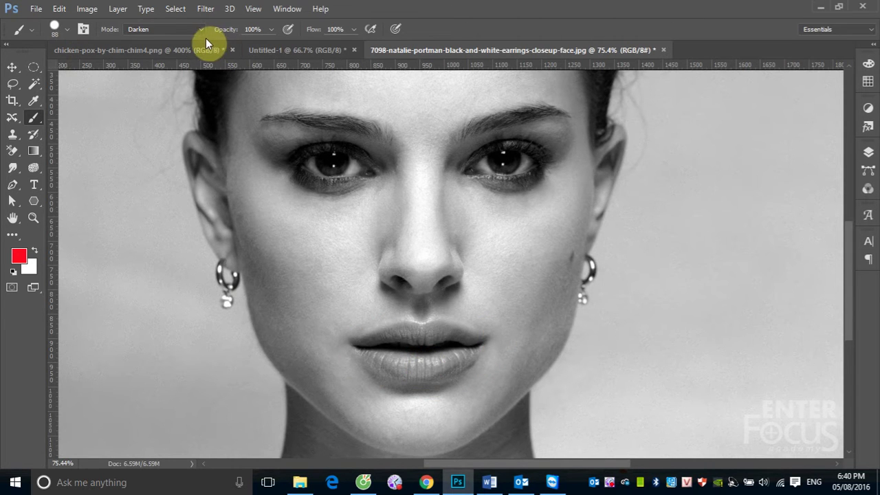
Step: Paint the lips red in Multiply mode, then undo the paint
left_click(200, 29)
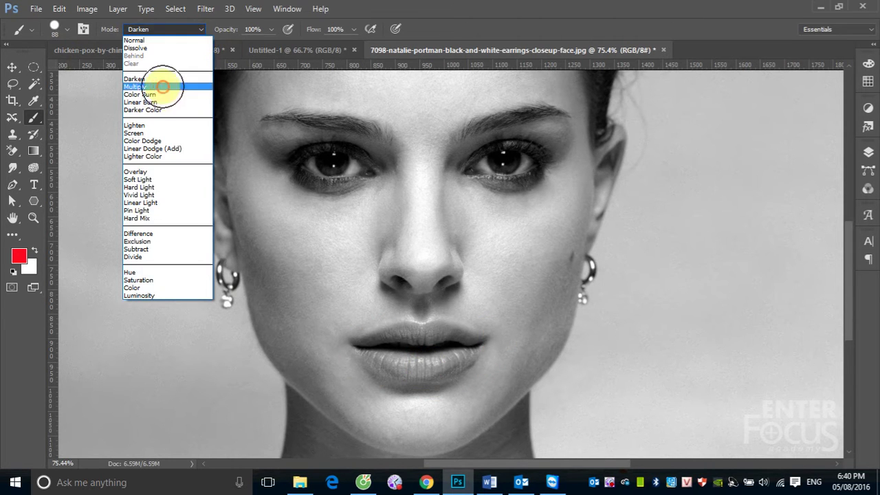
left_click(165, 88)
mouse_move(392, 352)
left_mouse_down()
mouse_move(373, 350)
mouse_move(449, 359)
mouse_move(378, 351)
mouse_move(451, 347)
mouse_move(433, 359)
mouse_move(373, 350)
mouse_move(458, 340)
mouse_move(400, 368)
left_mouse_up()
key("ctrl+alt+z")
key("ctrl+alt+z")
key("ctrl+alt+z")
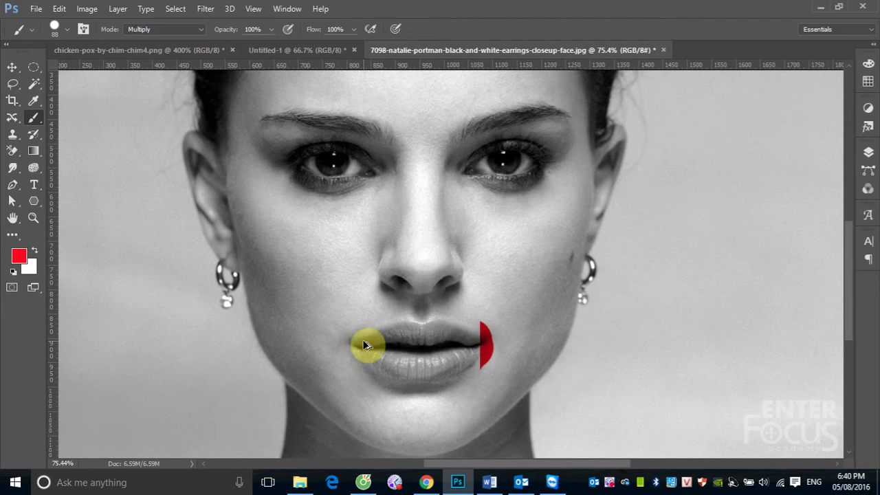
key("ctrl+alt+z")
Step: Paint the lips red in Color Burn mode, then undo all the strokes
left_click(200, 29)
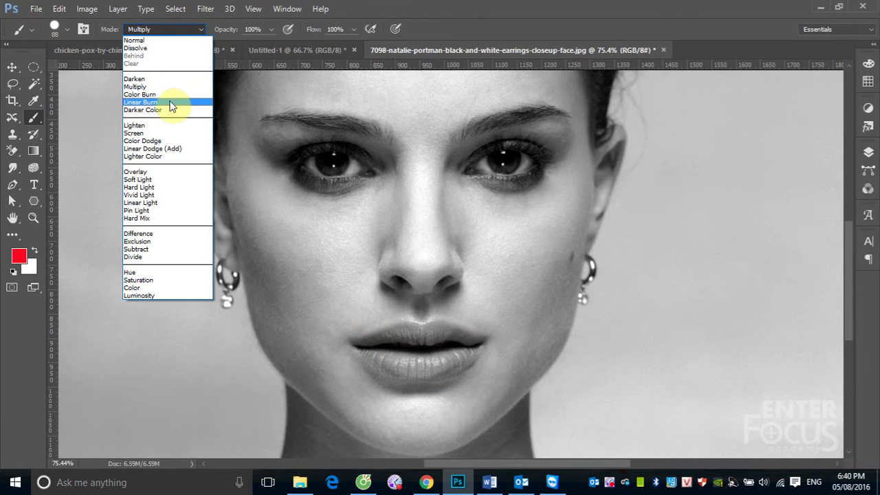
left_click(161, 94)
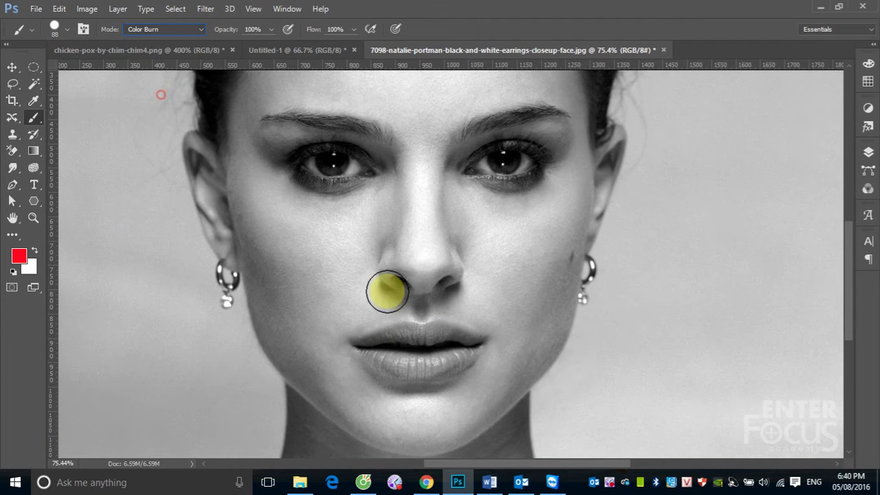
left_click_drag(363, 344, 454, 338)
mouse_move(397, 364)
left_mouse_down()
mouse_move(367, 344)
mouse_move(455, 351)
mouse_move(376, 354)
mouse_move(452, 340)
mouse_move(462, 355)
mouse_move(491, 353)
mouse_move(472, 348)
mouse_move(395, 367)
left_mouse_up()
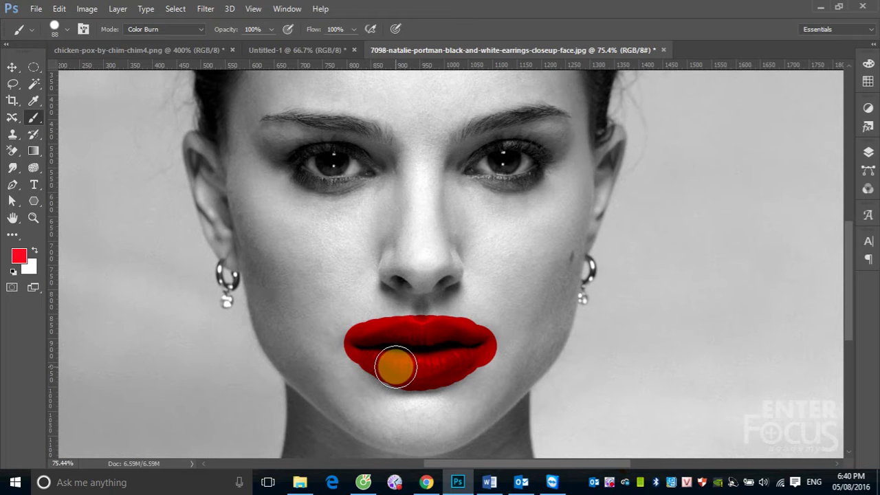
mouse_move(395, 367)
left_mouse_down()
mouse_move(399, 358)
mouse_move(427, 365)
left_mouse_up()
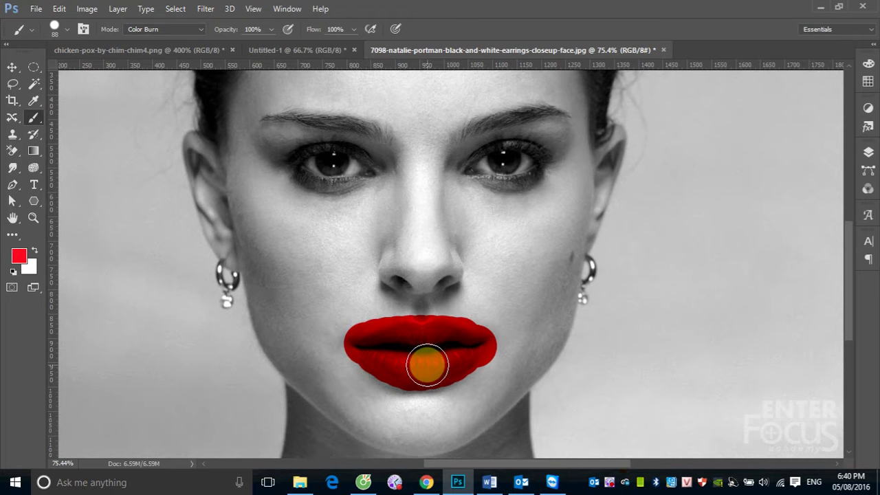
key("ctrl+z")
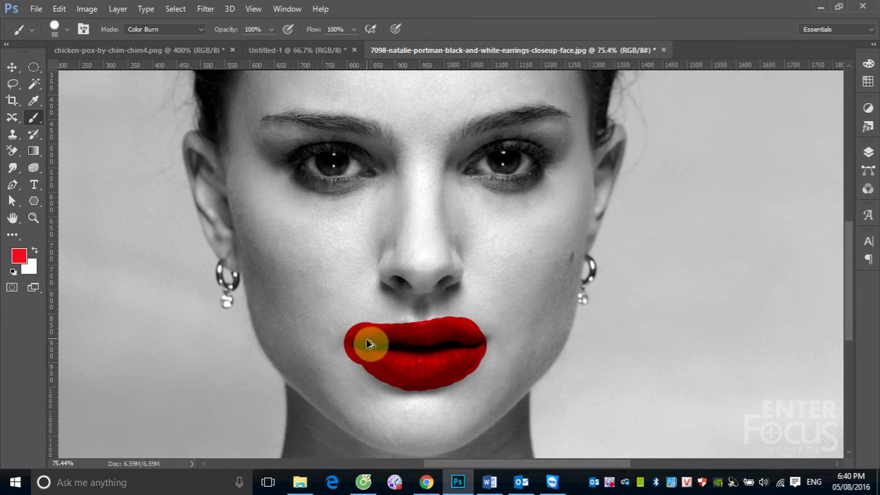
key("ctrl+alt+z")
Step: Test red lip paint in Linear Burn mode, then undo it
left_click(193, 31)
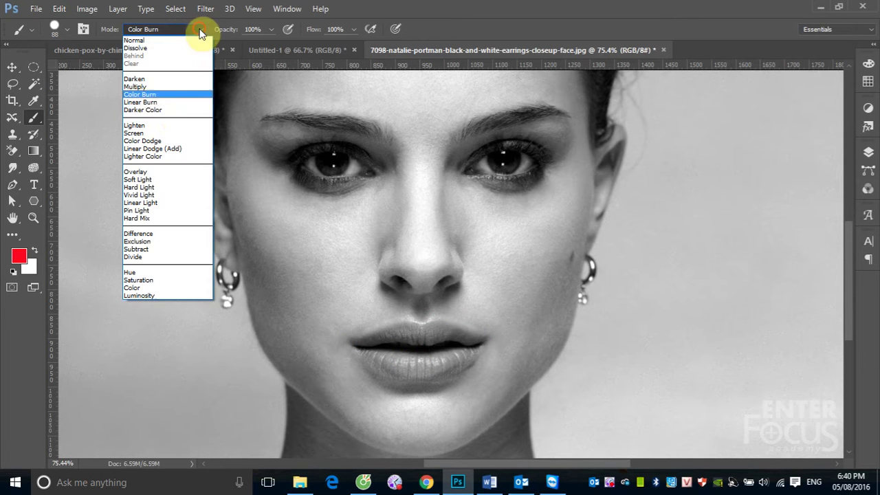
left_click(173, 106)
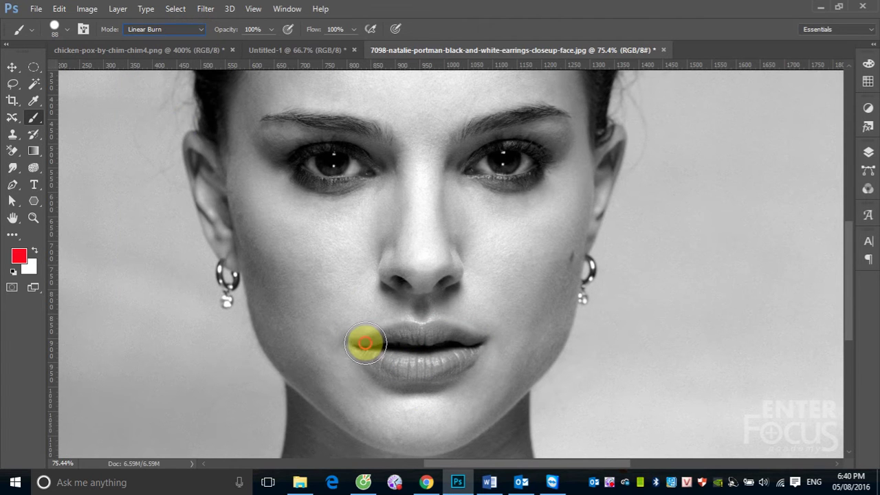
mouse_move(363, 343)
left_mouse_down()
mouse_move(452, 350)
mouse_move(387, 358)
mouse_move(472, 353)
mouse_move(433, 337)
mouse_move(369, 353)
mouse_move(449, 368)
left_mouse_up()
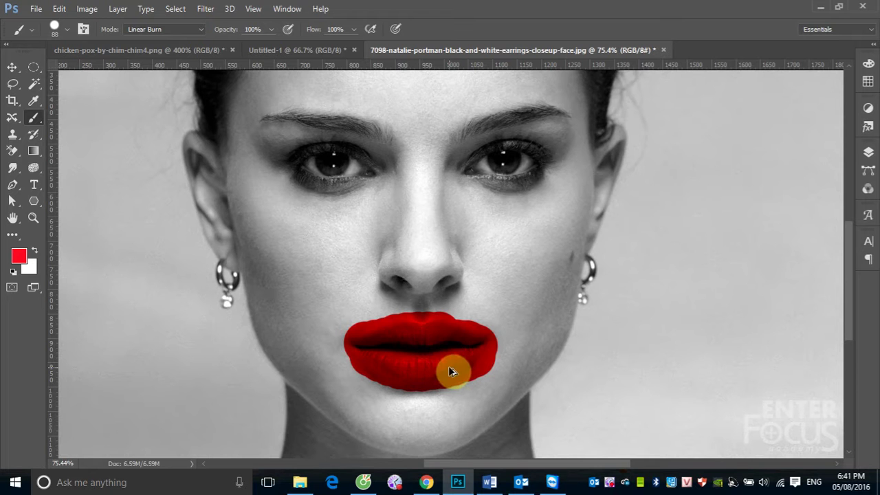
key("ctrl+z")
Step: Test red lip paint in Darker Color mode, then undo it
left_click(202, 30)
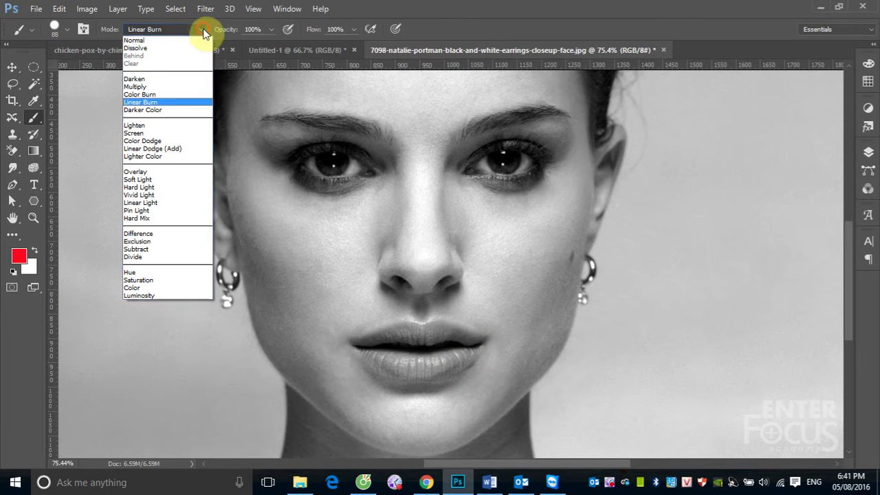
left_click(172, 110)
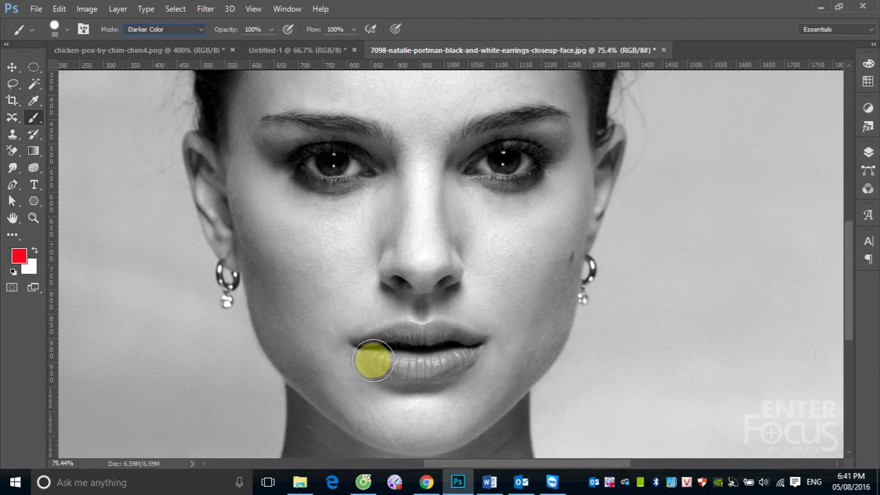
mouse_move(372, 361)
left_mouse_down()
mouse_move(448, 337)
mouse_move(386, 350)
mouse_move(408, 370)
mouse_move(452, 367)
mouse_move(408, 374)
mouse_move(402, 337)
mouse_move(467, 353)
mouse_move(396, 386)
mouse_move(487, 353)
mouse_move(463, 329)
mouse_move(373, 338)
mouse_move(372, 371)
mouse_move(444, 389)
left_mouse_up()
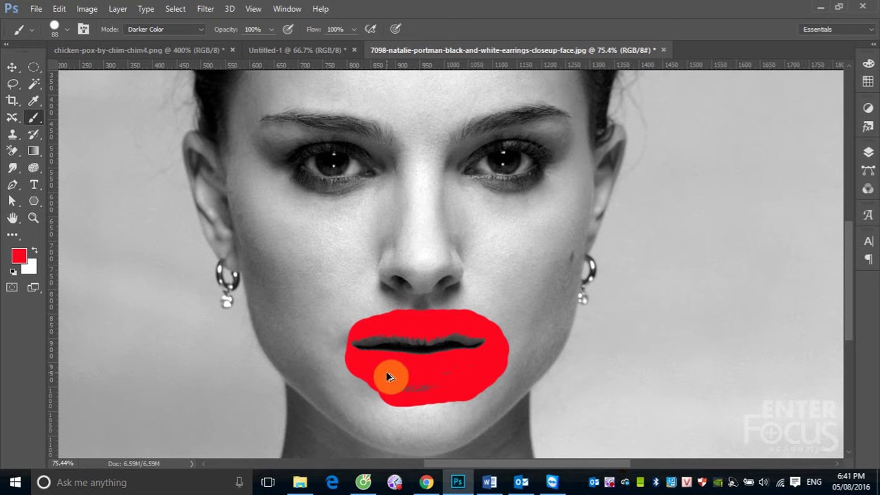
key("ctrl+z")
Step: Paint the lips light red in Lighten mode, then undo all strokes to restore grey lips
left_click(201, 30)
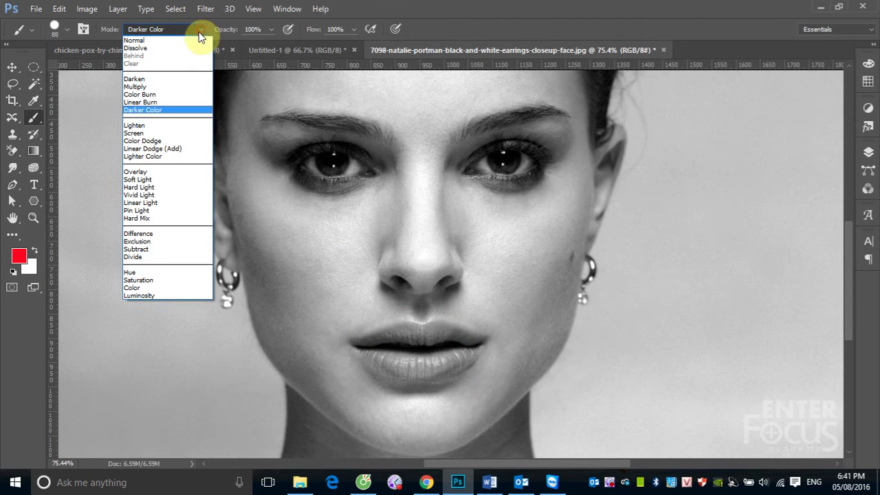
left_click(164, 122)
mouse_move(381, 338)
left_mouse_down()
mouse_move(472, 342)
mouse_move(360, 337)
left_mouse_up()
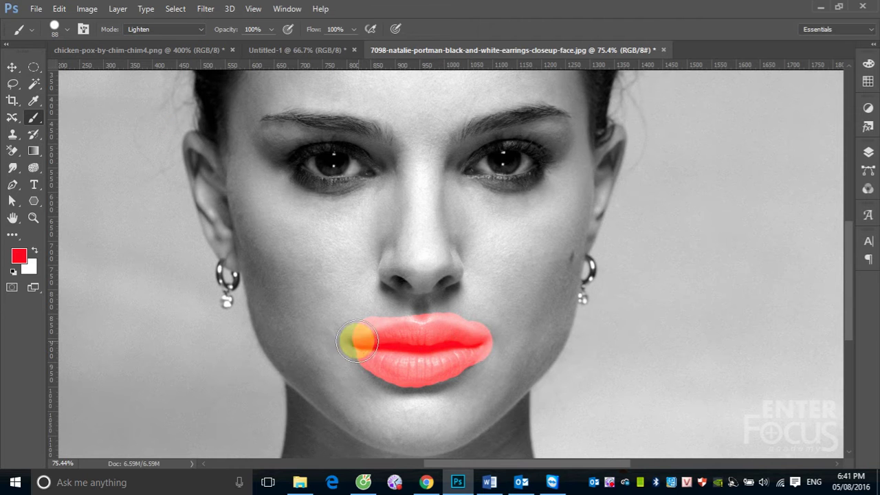
left_click_drag(473, 347, 473, 347)
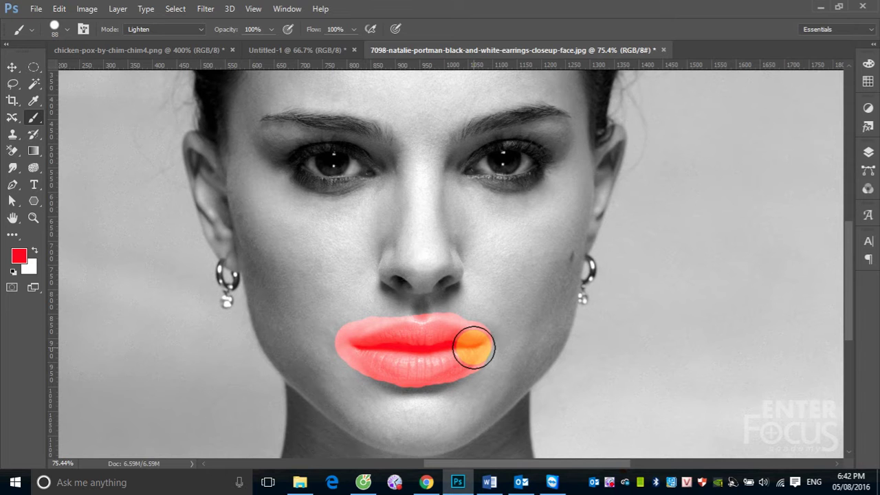
key("ctrl+z")
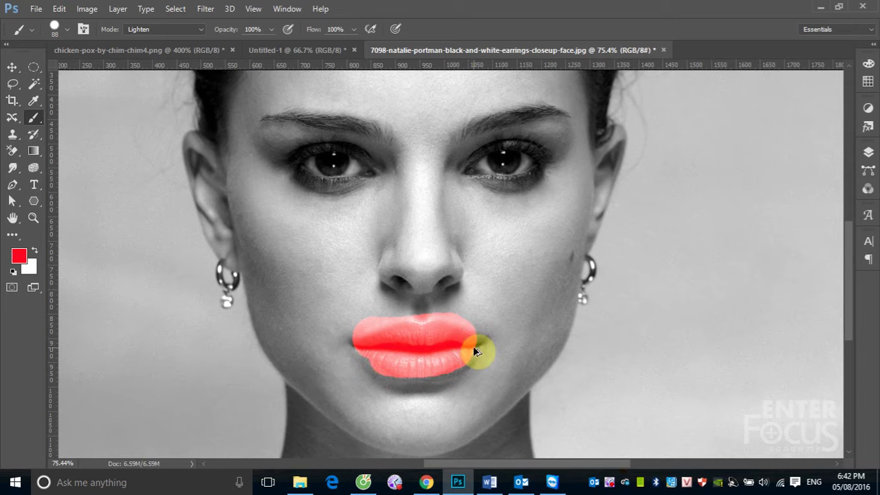
key("ctrl+alt+z")
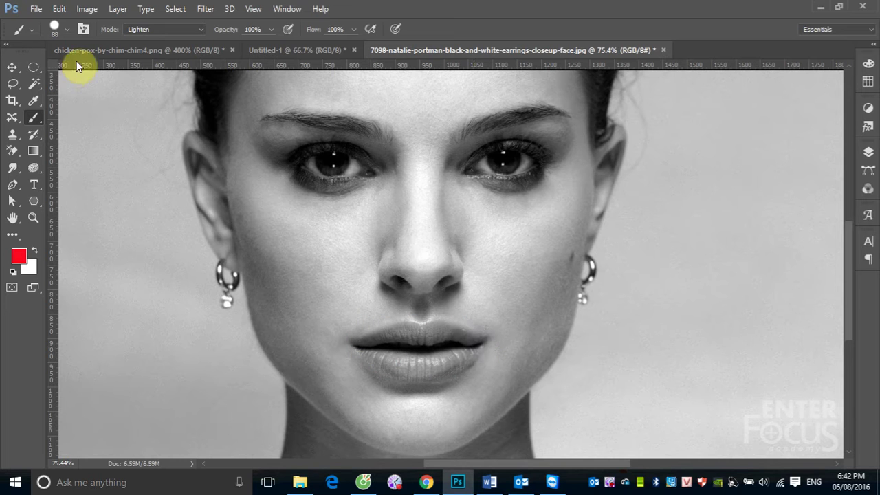
Step: Browse the blend modes keeping Lighten, then show the Layers panel with its Background layer
left_click(203, 29)
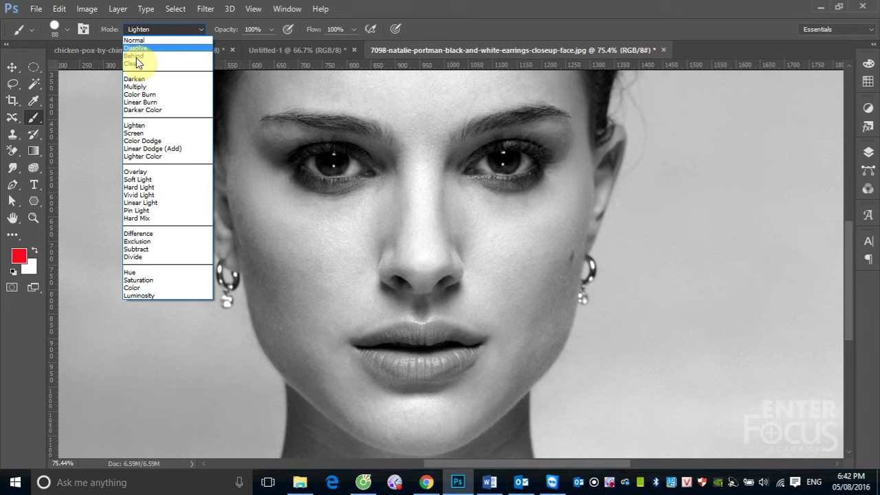
key("Down")
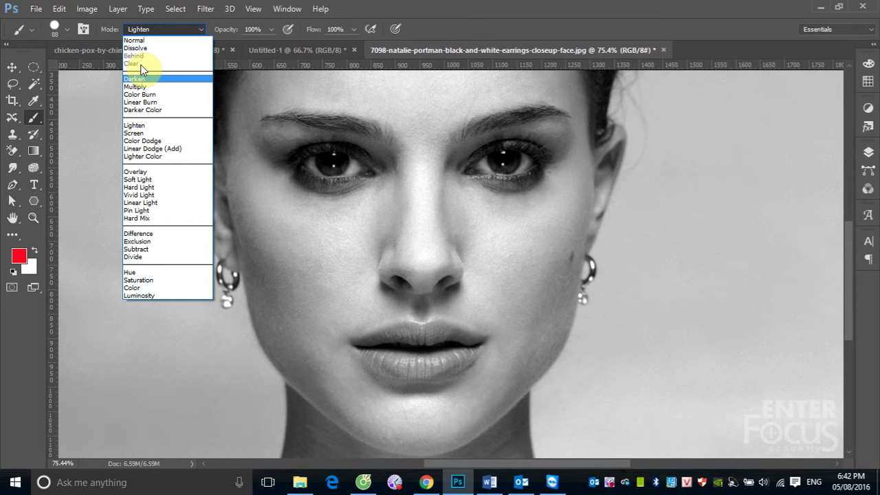
left_click(823, 138)
left_click(868, 152)
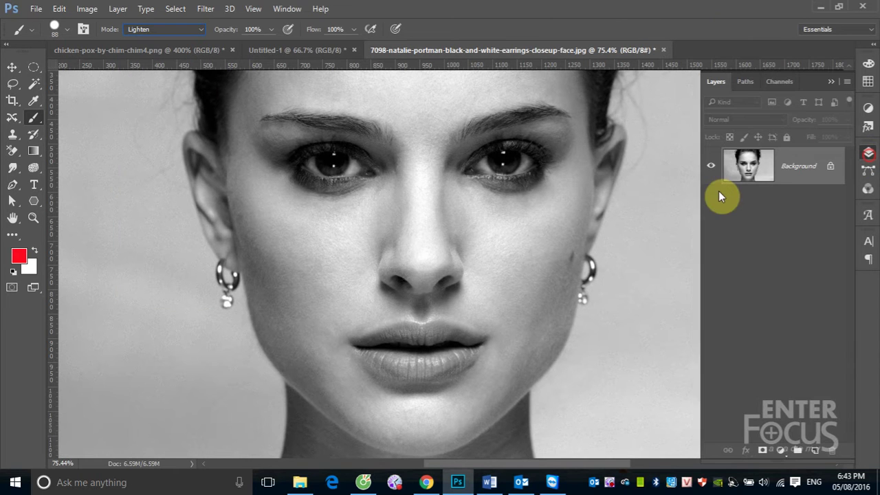
Step: Add Layer 1 and fill an elliptical selection over the left cheek with red, then deselect
left_click(817, 450)
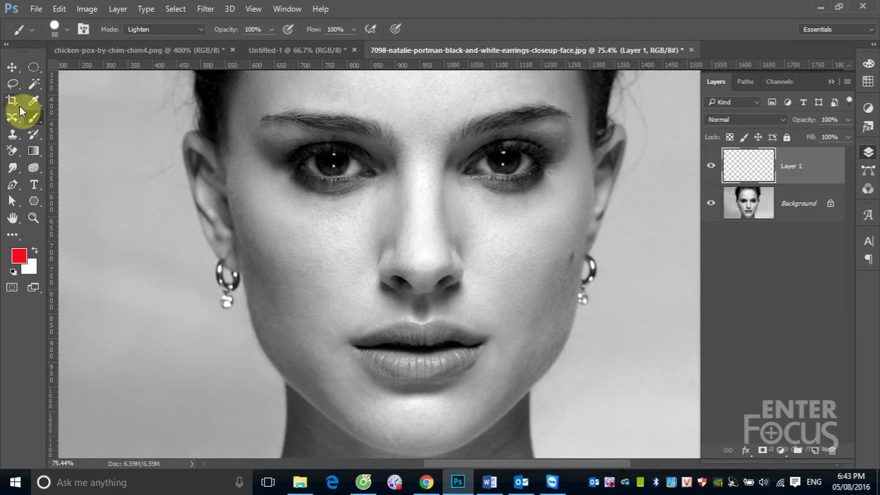
left_click(34, 66)
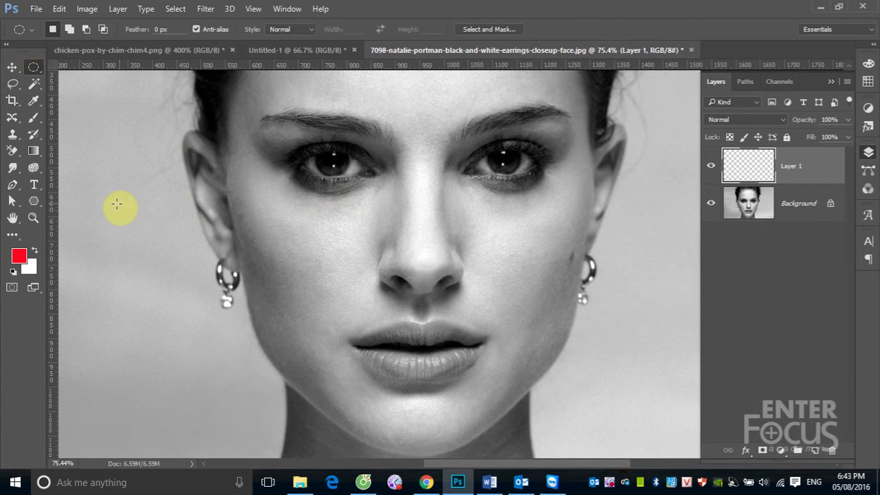
left_click_drag(115, 202, 314, 400)
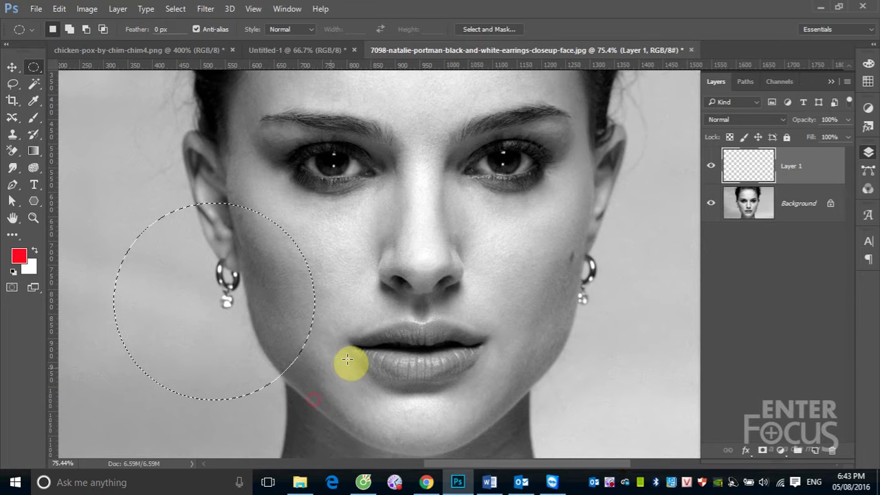
key("alt+BackSpace")
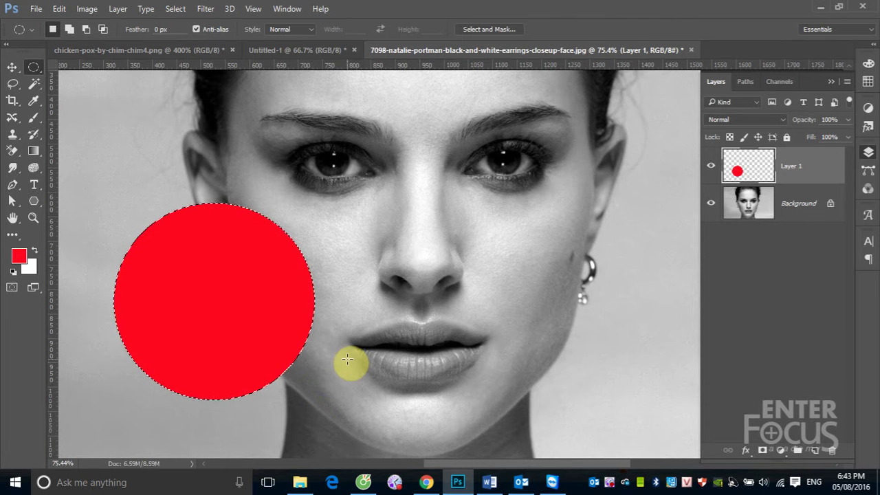
key("ctrl+d")
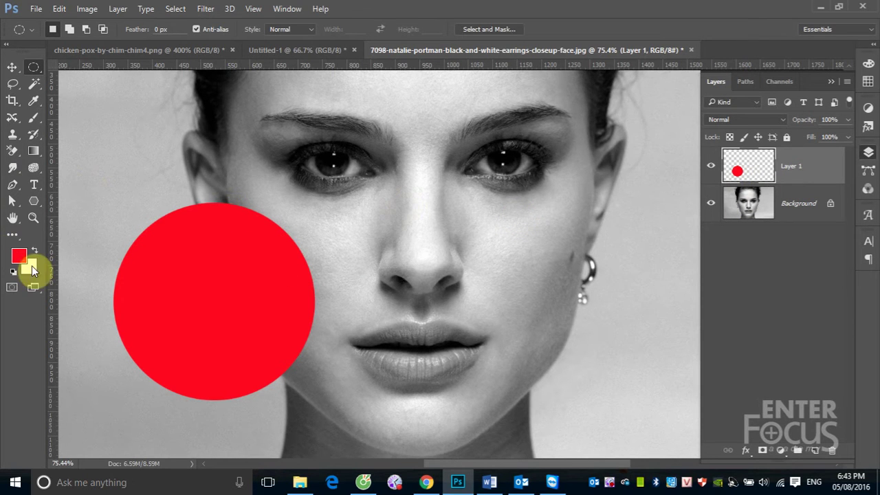
Step: Set a green foreground and Behind brush mode, then paint green behind the red circle
left_click(19, 256)
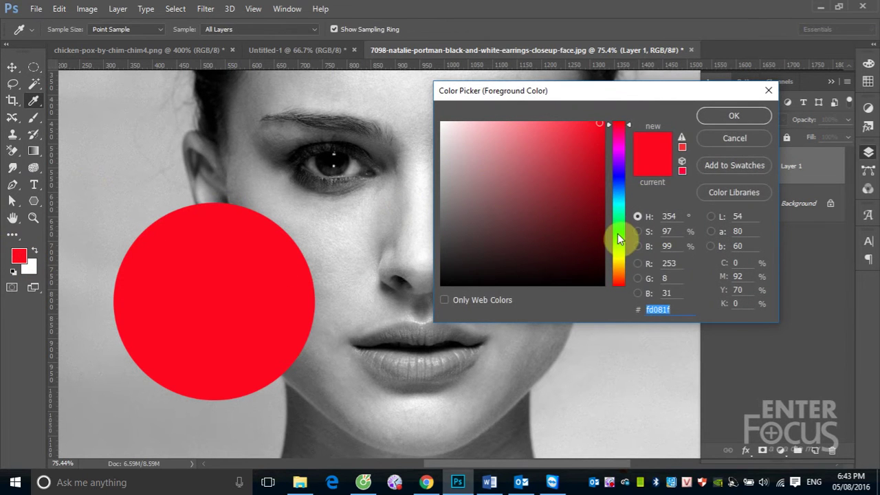
left_click(618, 234)
left_click(706, 118)
left_click(33, 116)
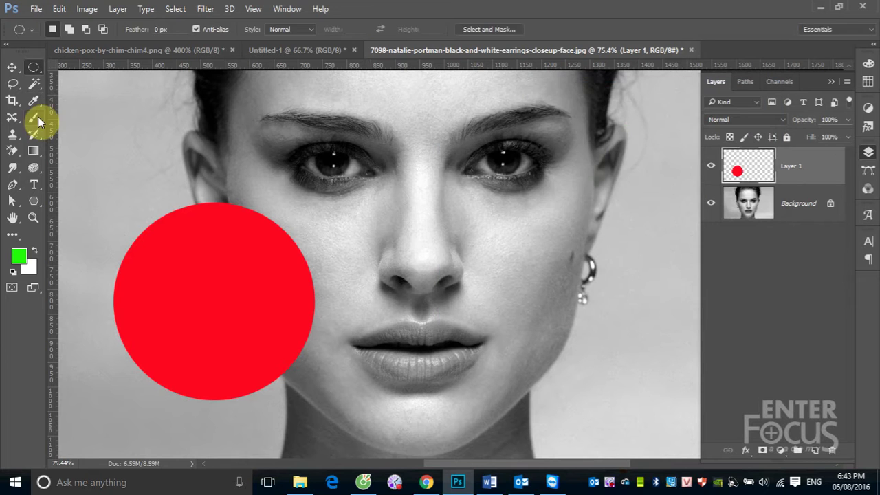
left_click(201, 31)
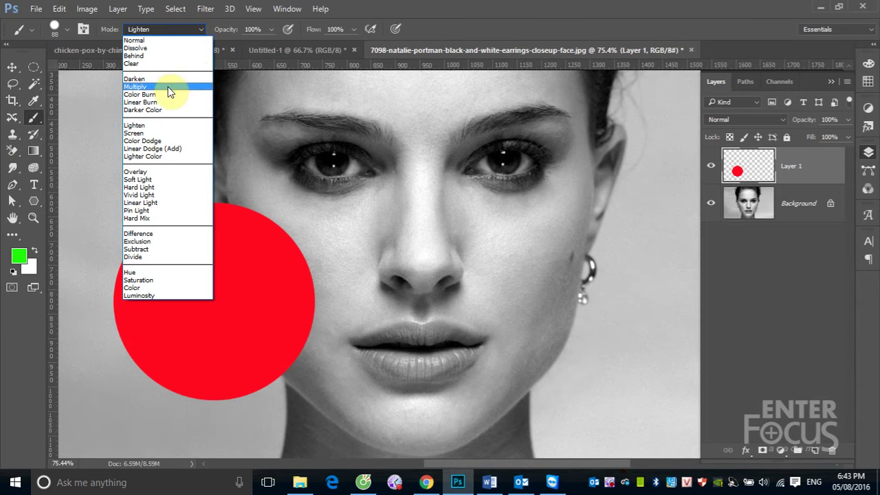
left_click(154, 59)
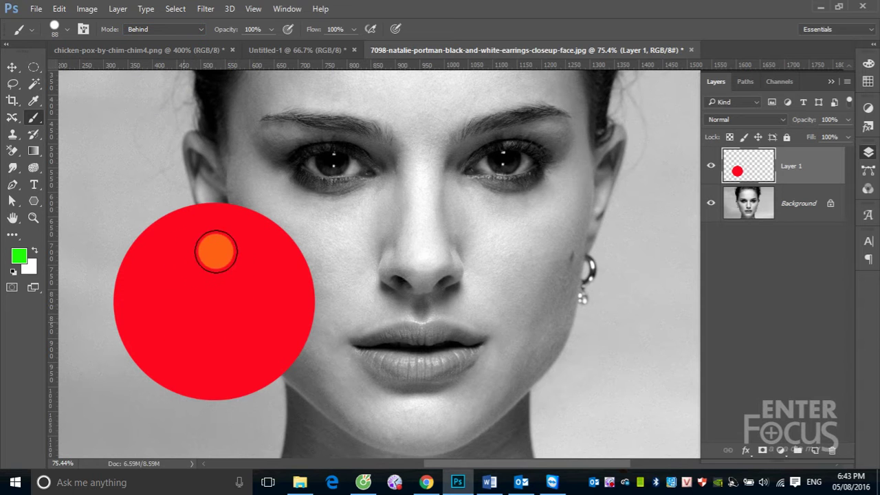
mouse_move(212, 237)
left_mouse_down()
mouse_move(267, 220)
mouse_move(305, 266)
mouse_move(309, 345)
mouse_move(323, 283)
mouse_move(273, 212)
mouse_move(167, 212)
mouse_move(211, 206)
mouse_move(330, 279)
mouse_move(304, 360)
mouse_move(252, 383)
left_mouse_up()
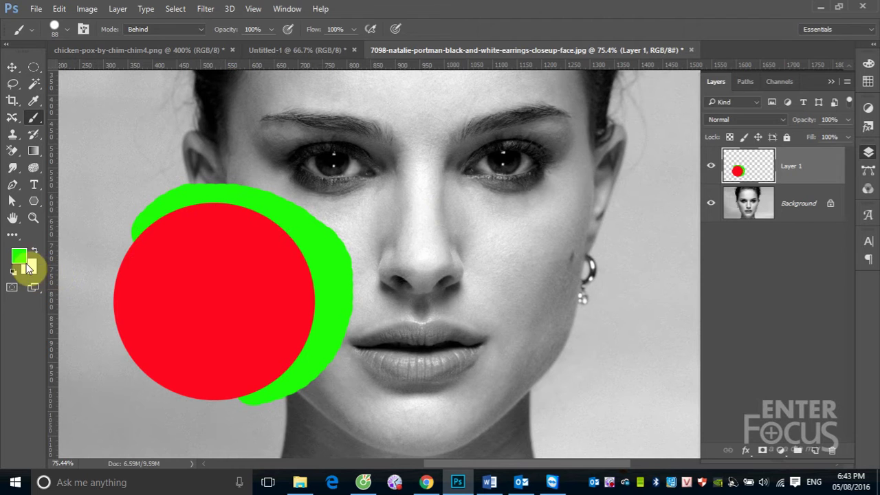
Step: Change the colour to blue and paint more strokes behind the circle and green area
left_click(19, 255)
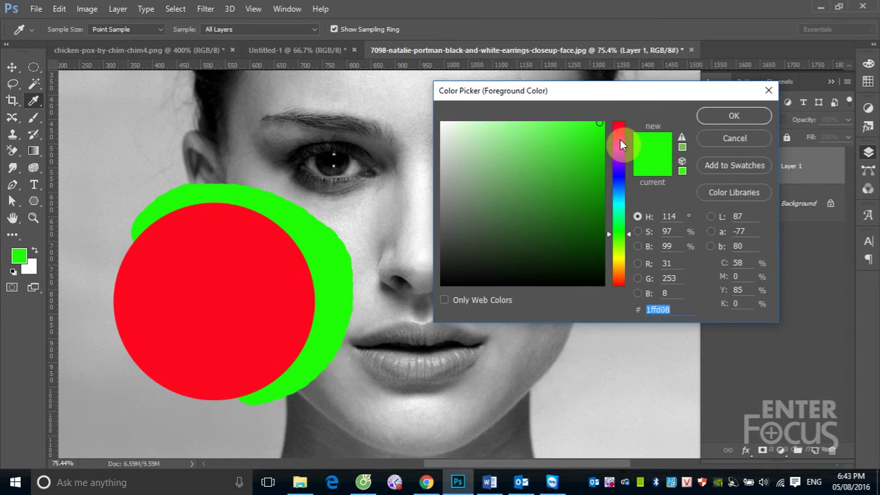
left_click_drag(622, 227, 620, 175)
left_click(729, 116)
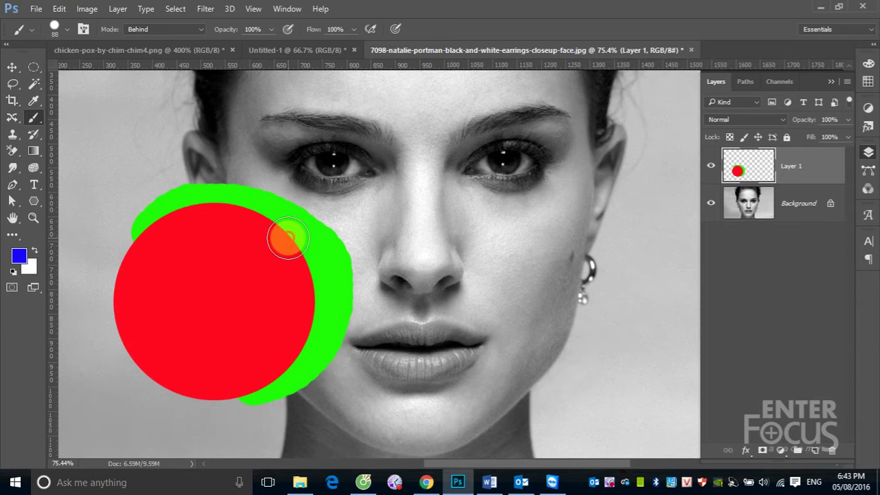
left_click_drag(276, 235, 324, 272)
left_click(203, 217)
left_click_drag(133, 249, 124, 272)
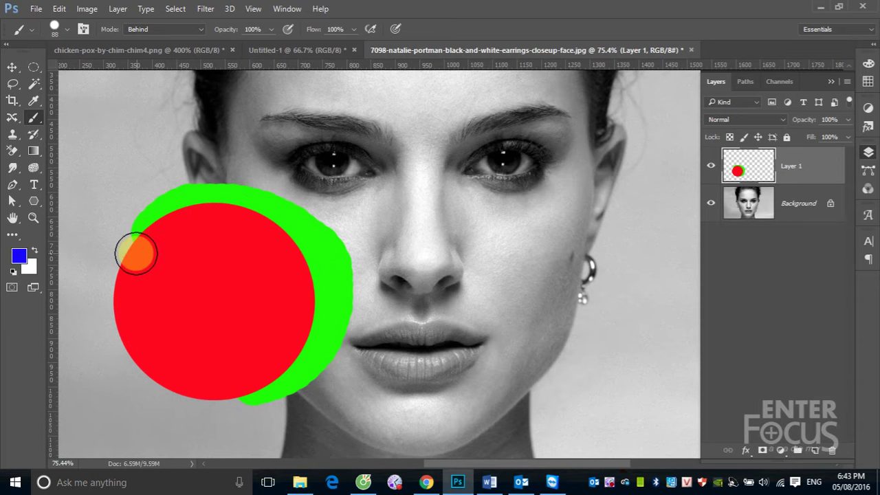
mouse_move(253, 180)
left_mouse_down()
mouse_move(314, 214)
mouse_move(352, 287)
left_mouse_up()
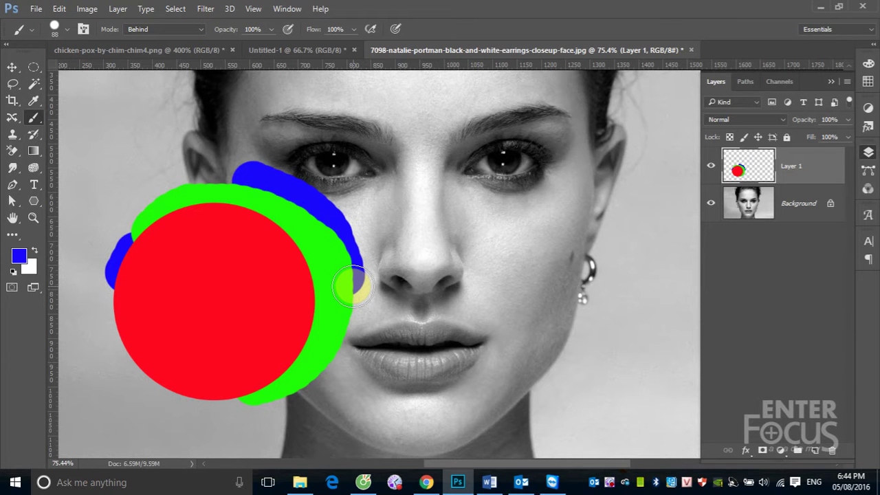
Step: Switch the brush to Clear mode and wipe the red, green and blue paint off Layer 1
left_click(198, 29)
left_click(164, 64)
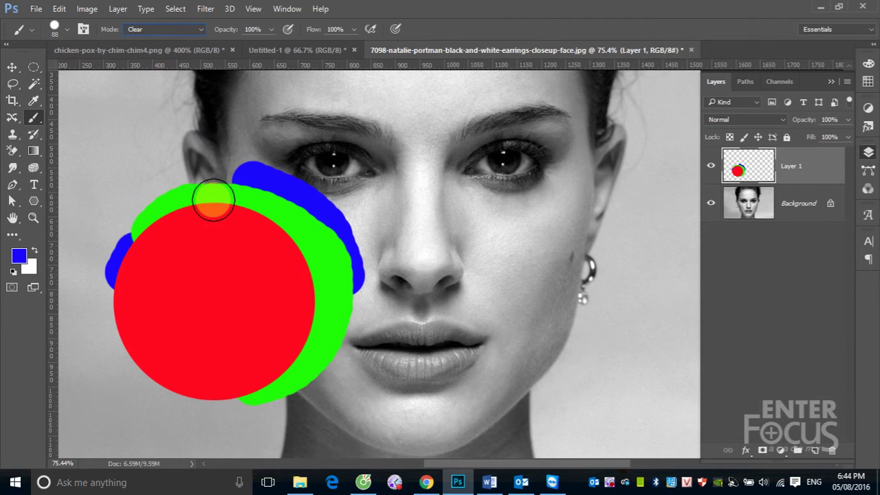
mouse_move(213, 199)
left_mouse_down()
mouse_move(209, 230)
mouse_move(295, 173)
mouse_move(220, 279)
mouse_move(342, 211)
mouse_move(337, 246)
mouse_move(224, 411)
mouse_move(286, 334)
mouse_move(232, 314)
mouse_move(132, 337)
mouse_move(58, 332)
mouse_move(161, 270)
mouse_move(173, 232)
mouse_move(216, 183)
mouse_move(152, 188)
mouse_move(215, 187)
left_mouse_up()
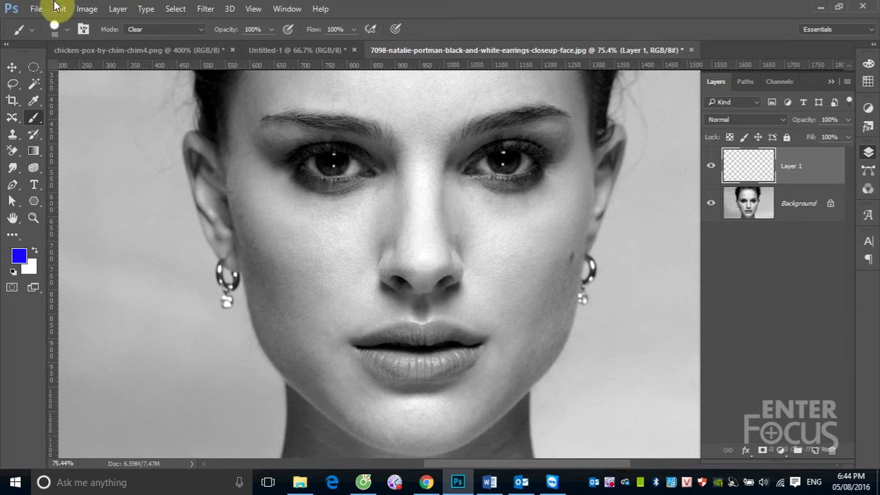
Step: Set the brush blend mode to Color, with the blue foreground colour shown in the picker
left_click(197, 30)
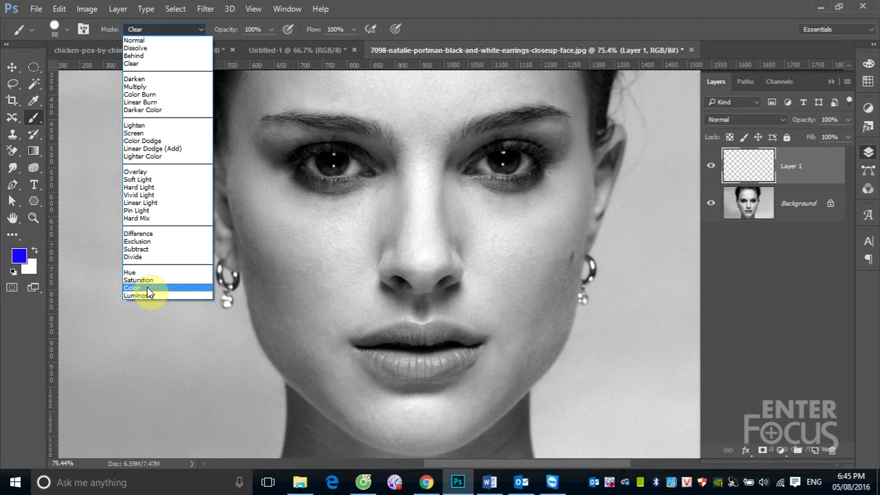
left_click(147, 288)
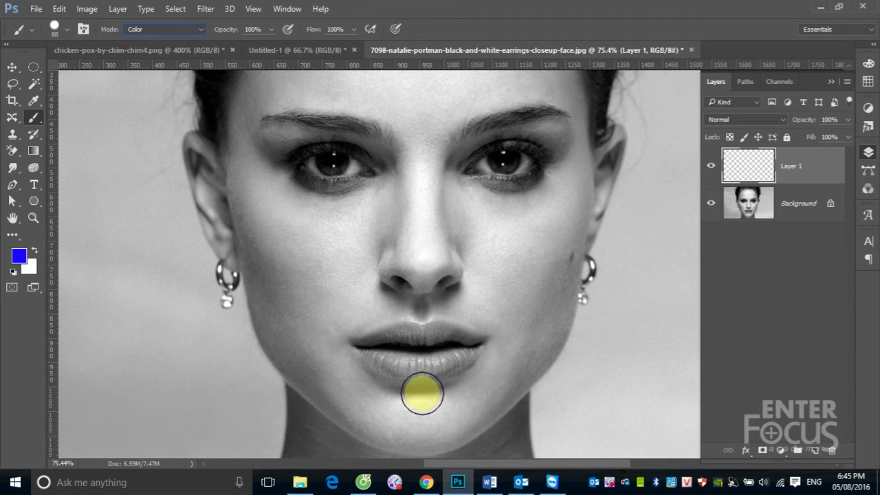
left_click(19, 256)
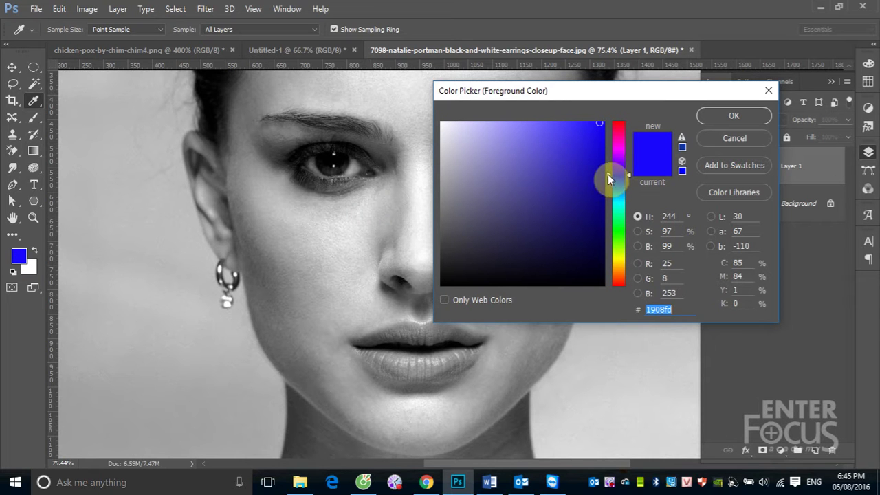
Step: Set the foreground colour to a darker purple and return to the Brush
left_click_drag(608, 174, 607, 163)
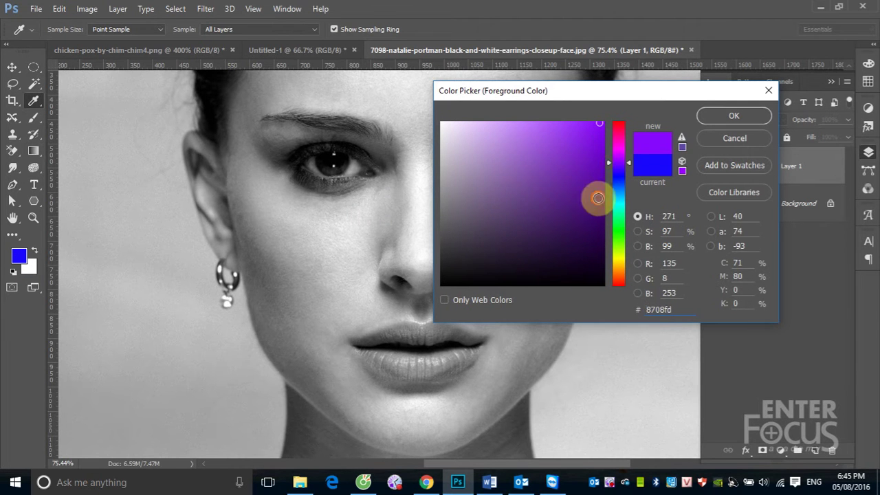
left_click(598, 198)
left_click(734, 117)
key("b")
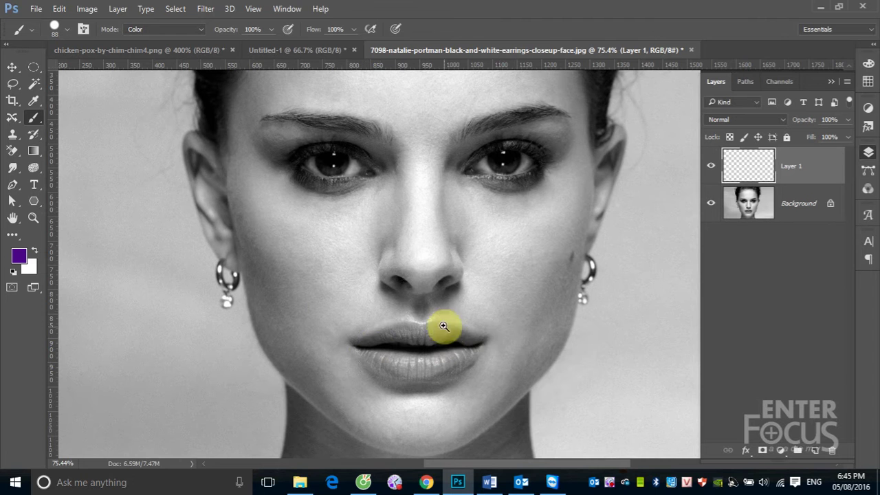
Step: Zoom in and paint purple over both lips on the Background layer
left_click_drag(320, 309, 530, 402)
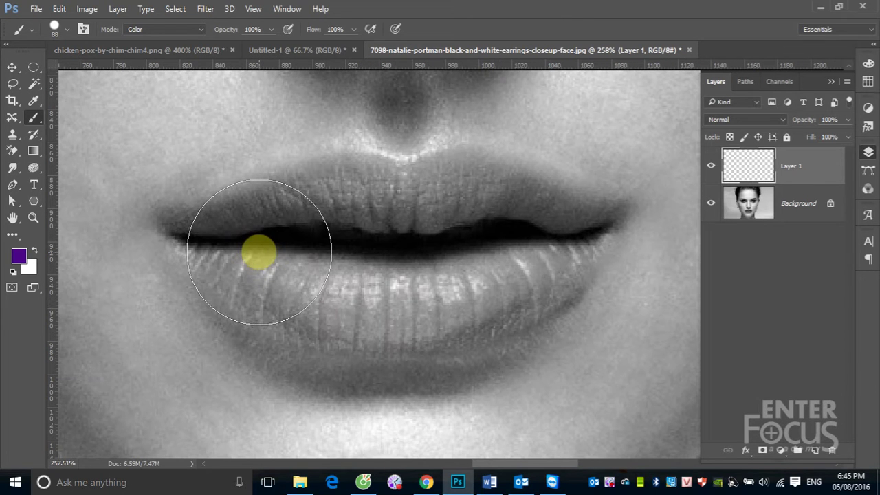
left_click(813, 203)
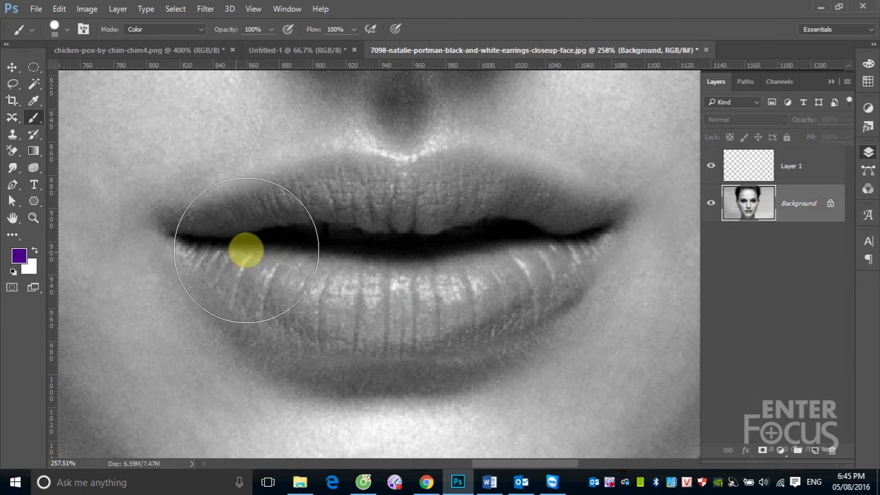
mouse_move(241, 258)
left_mouse_down()
mouse_move(476, 228)
mouse_move(463, 250)
mouse_move(526, 250)
mouse_move(546, 240)
mouse_move(403, 307)
mouse_move(389, 295)
mouse_move(219, 249)
mouse_move(410, 308)
mouse_move(540, 231)
mouse_move(342, 218)
mouse_move(269, 240)
mouse_move(281, 234)
mouse_move(270, 232)
mouse_move(404, 300)
mouse_move(412, 321)
mouse_move(560, 236)
mouse_move(287, 238)
mouse_move(484, 251)
left_mouse_up()
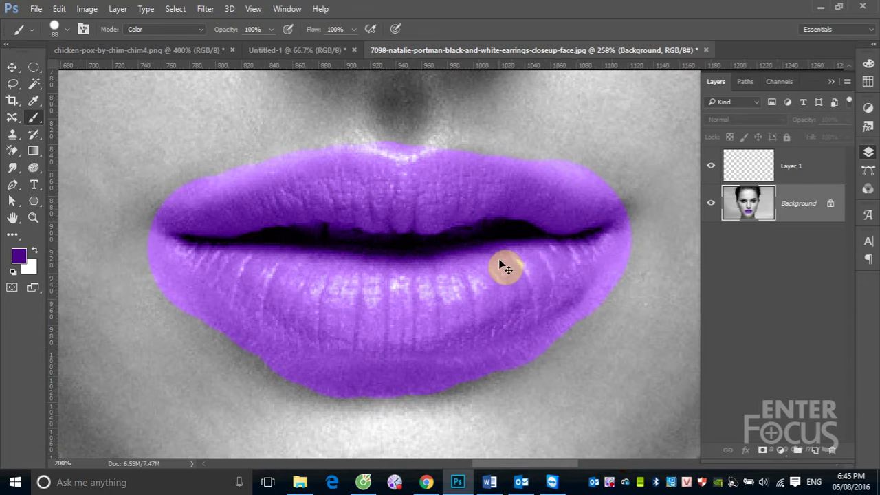
scroll(508, 272, "down", 3)
scroll(522, 280, "down", 1)
scroll(515, 279, "down", 1)
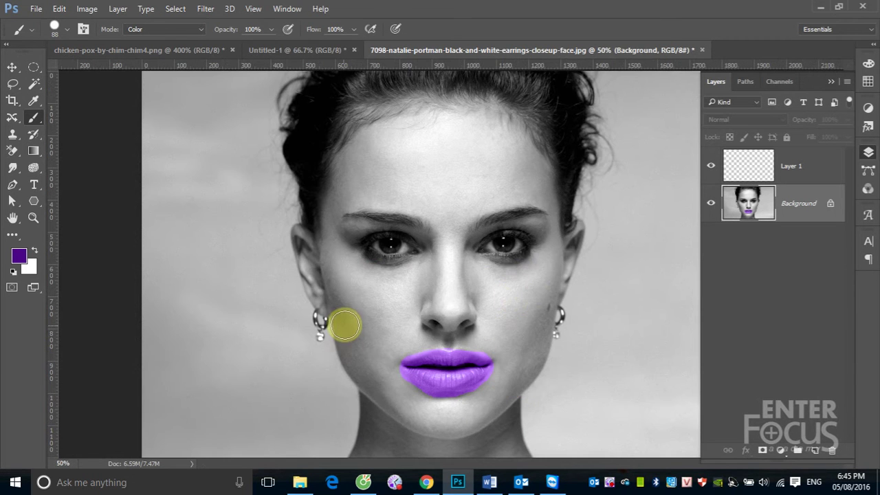
scroll(508, 364, "up", 4)
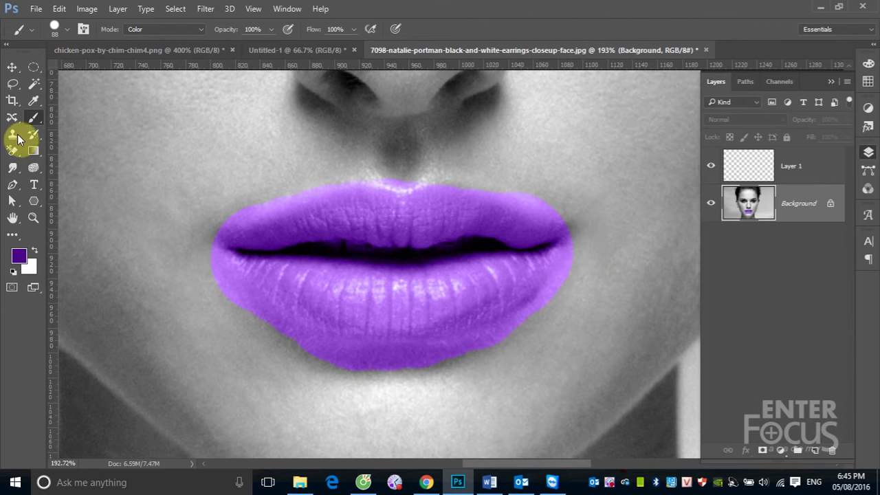
Step: Switch to the standard Eraser at 67 px, then zoom out to see the whole face
left_click(10, 151)
right_click(10, 152)
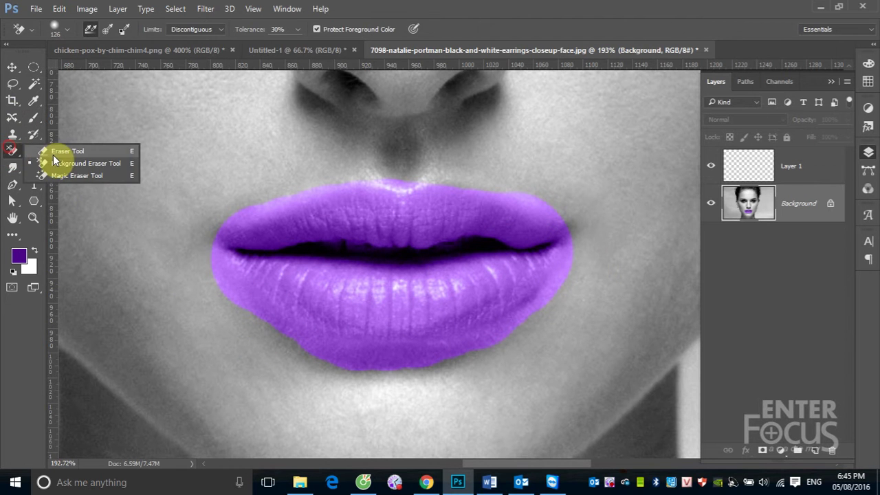
left_click(55, 152)
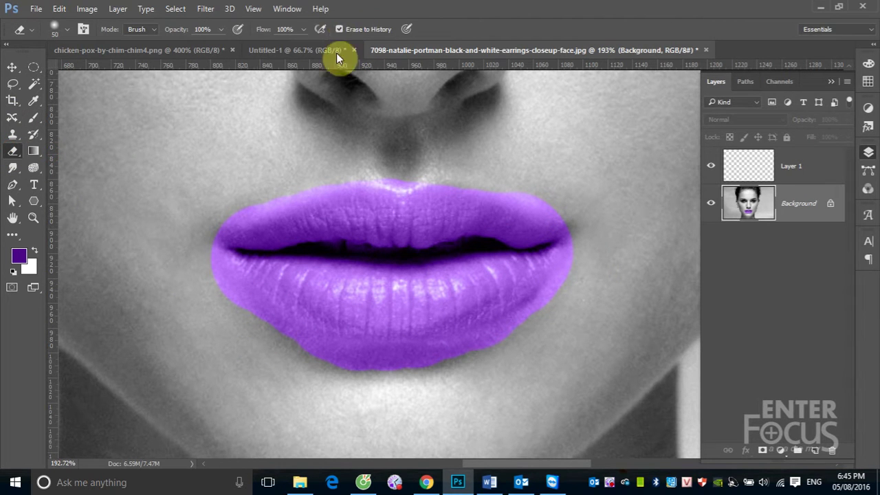
left_click(68, 29)
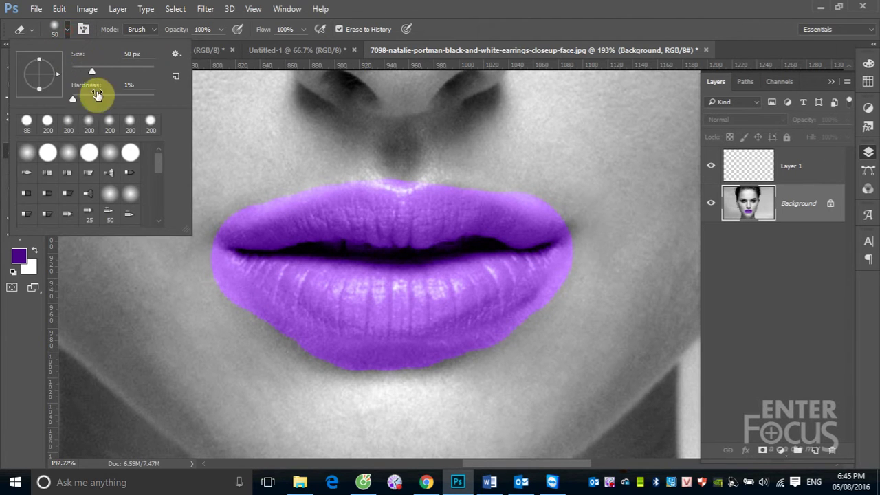
left_click_drag(91, 72, 99, 72)
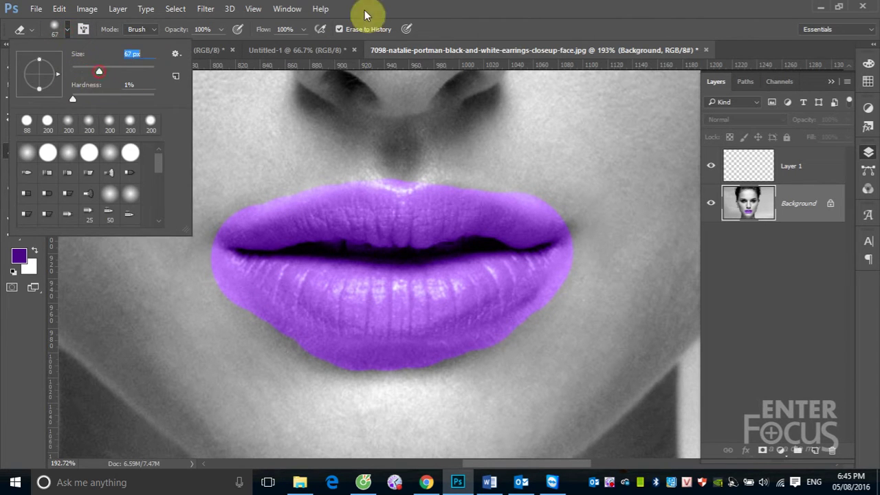
key("Return")
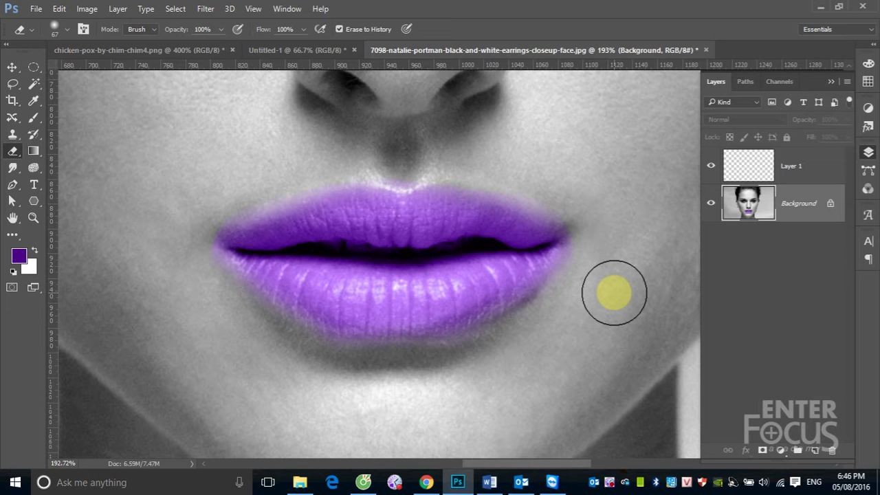
key("ctrl+minus")
key("ctrl+minus")
key("ctrl+minus")
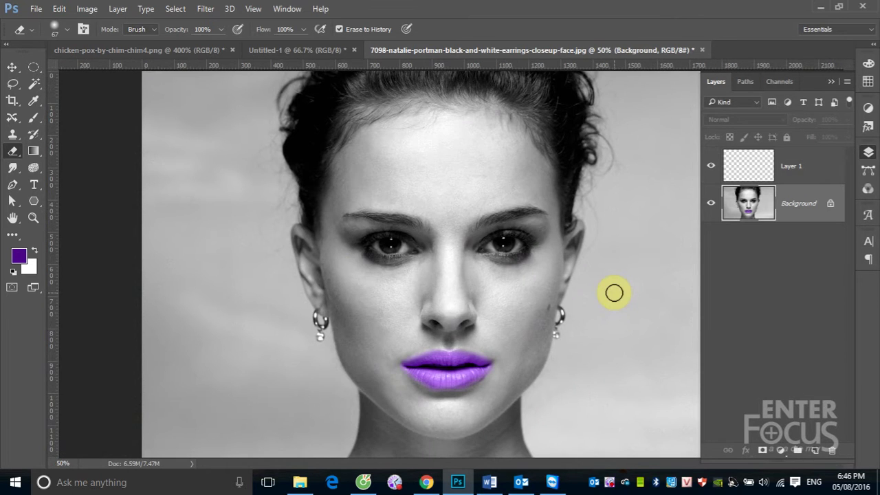
scroll(433, 254, "up", 5)
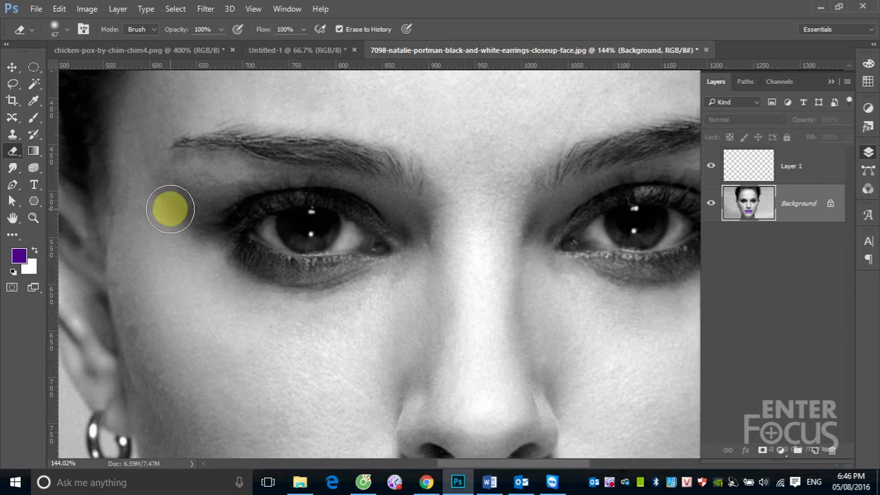
Step: Set the foreground colour to a bright, saturated blue
left_click(19, 256)
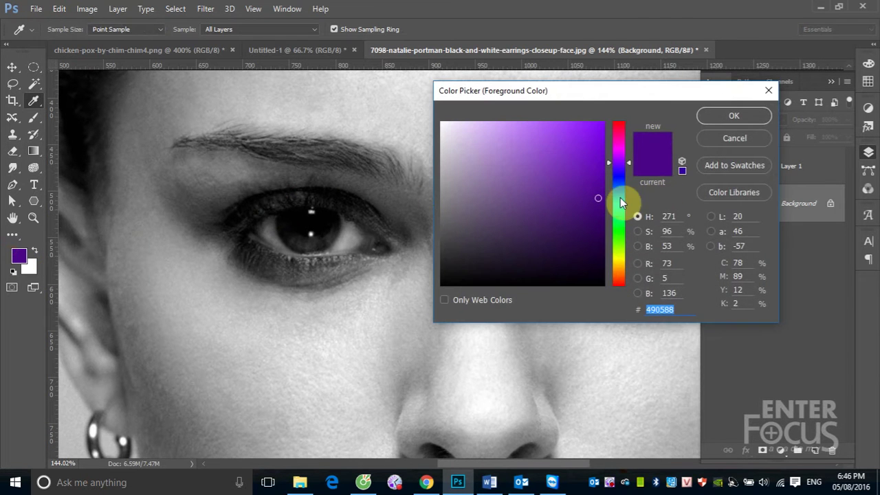
left_click(616, 174)
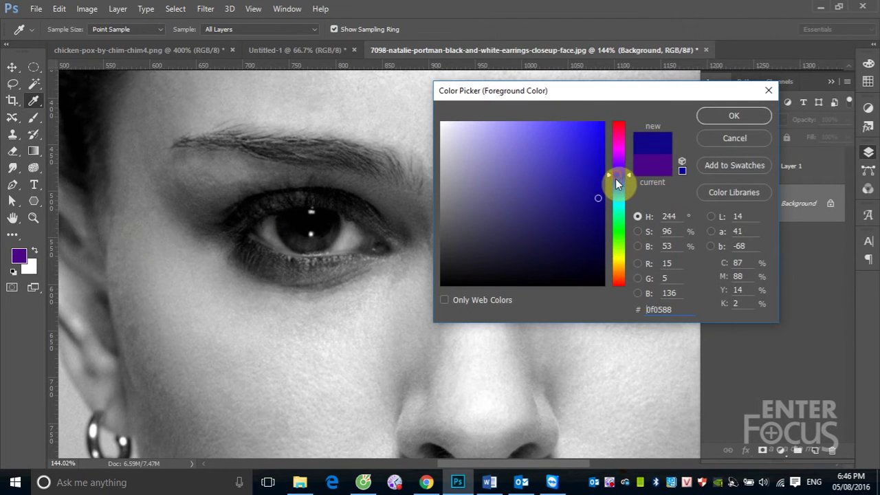
left_click(602, 123)
left_click(743, 115)
key("e")
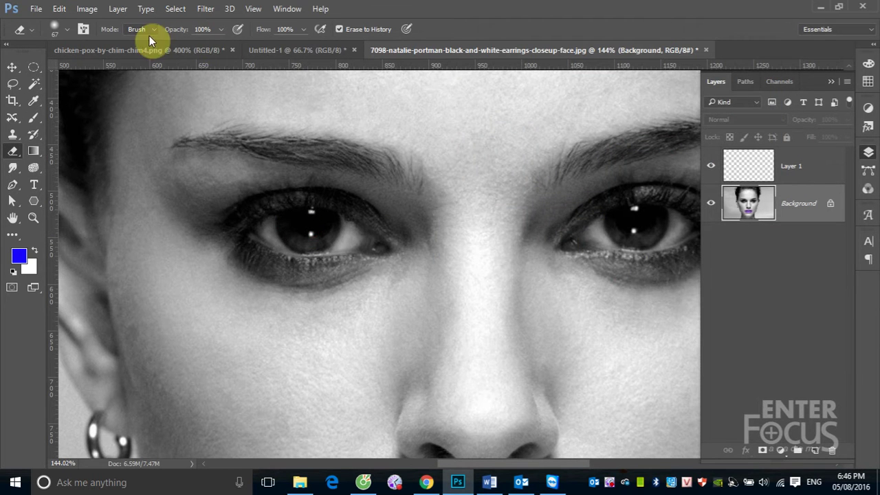
Step: Paint both irises blue with a 48 px Color-mode brush, then zoom out
left_click(34, 119)
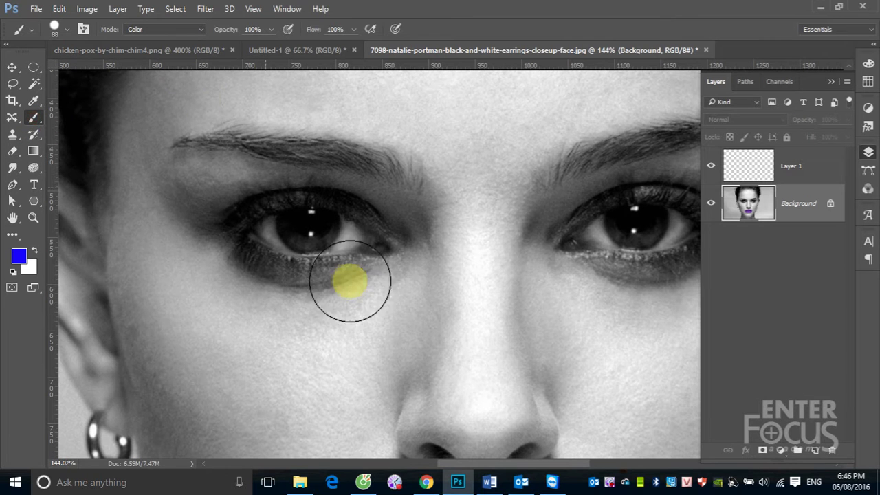
left_click_drag(311, 234, 290, 229)
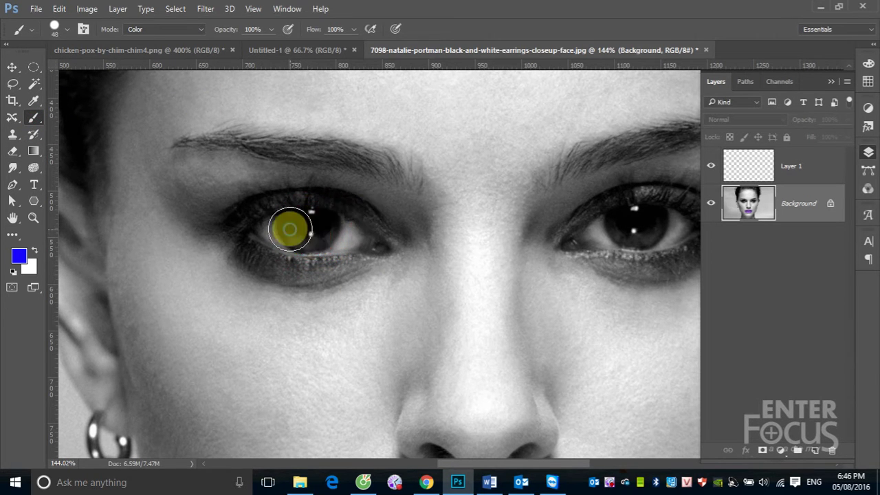
mouse_move(292, 231)
left_mouse_down()
mouse_move(315, 226)
mouse_move(298, 232)
left_mouse_up()
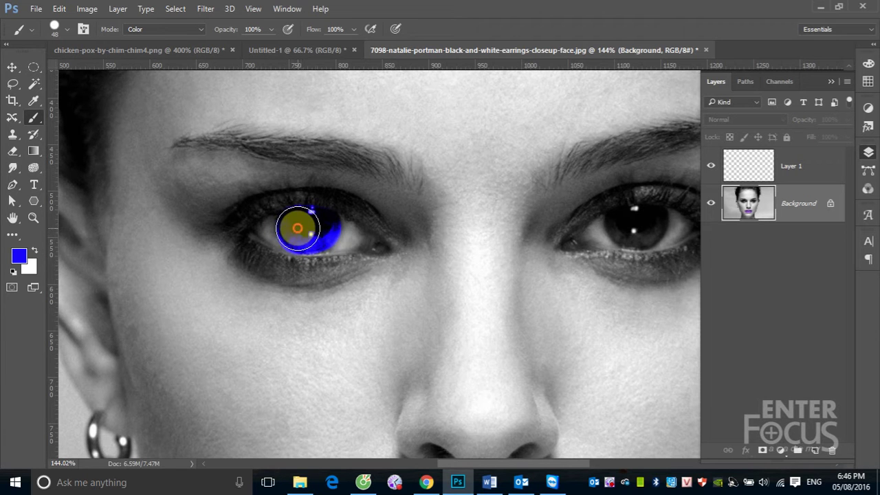
left_click_drag(589, 246, 466, 251)
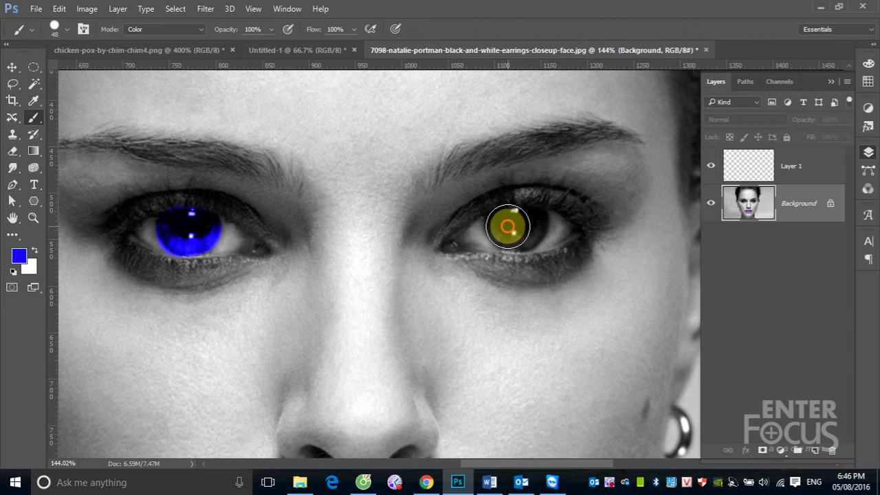
left_click_drag(507, 227, 512, 232)
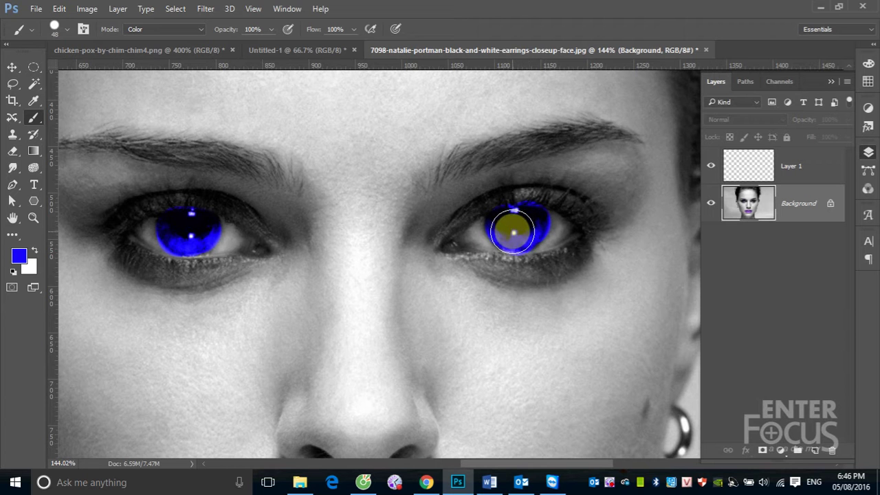
key("ctrl+minus")
key("ctrl+minus")
key("ctrl+minus")
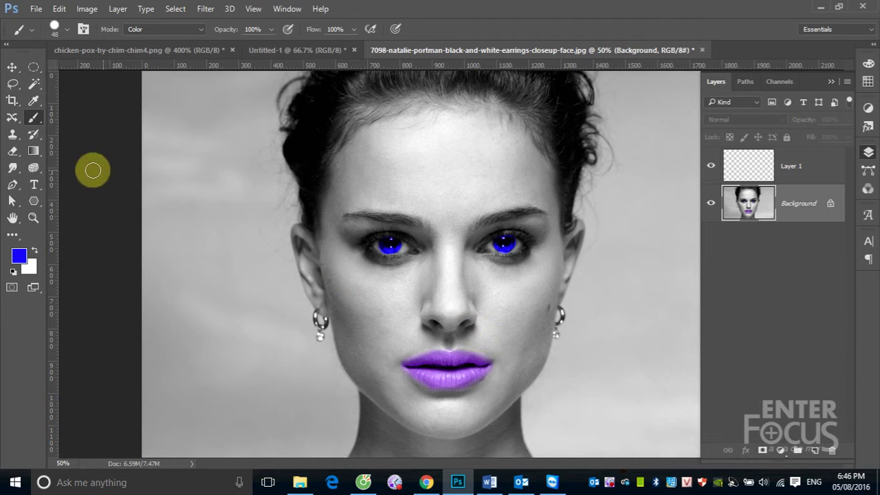
Step: Set the foreground painting colour to a light pink shade in the Color Picker
left_click(19, 256)
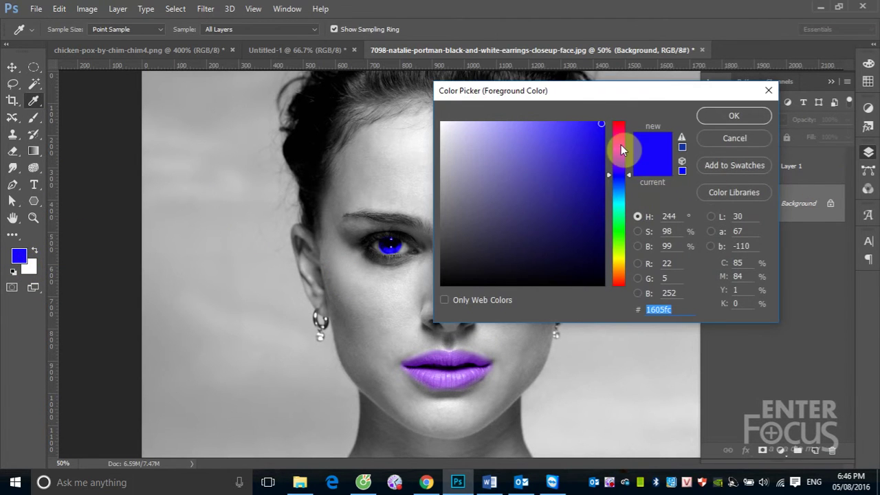
left_click(621, 144)
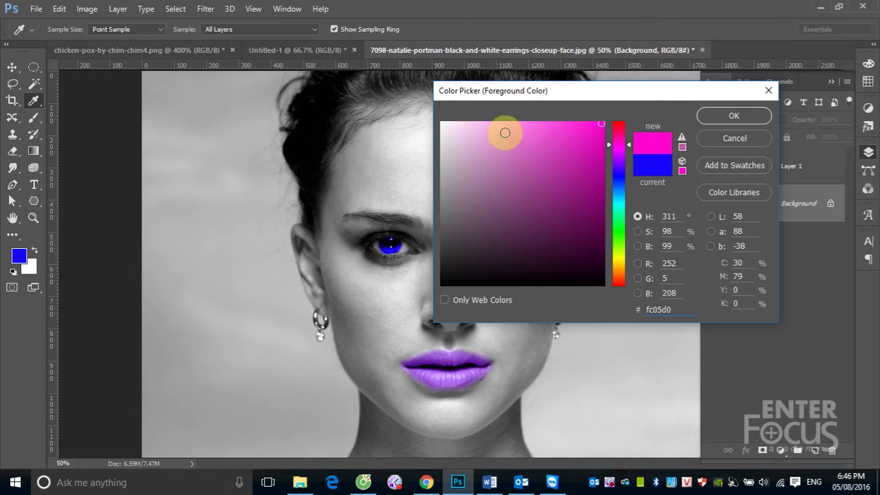
mouse_move(608, 142)
left_mouse_down()
mouse_move(595, 268)
mouse_move(600, 260)
left_mouse_up()
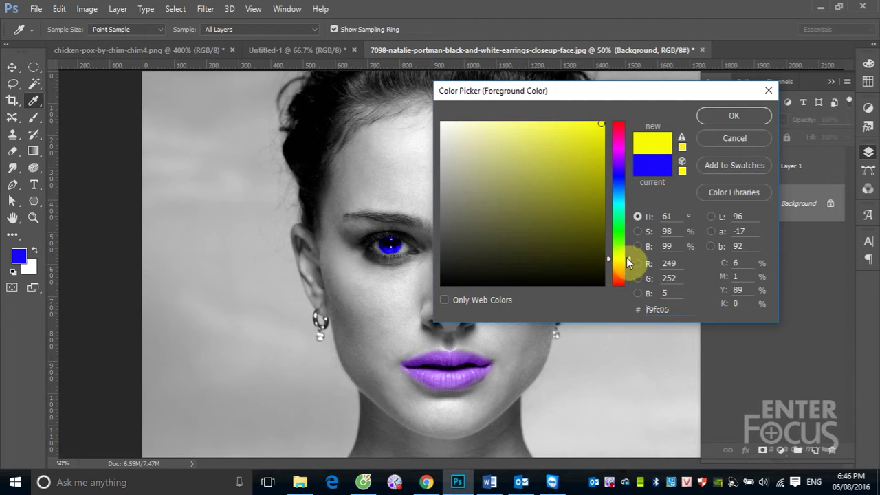
left_click_drag(627, 258, 628, 143)
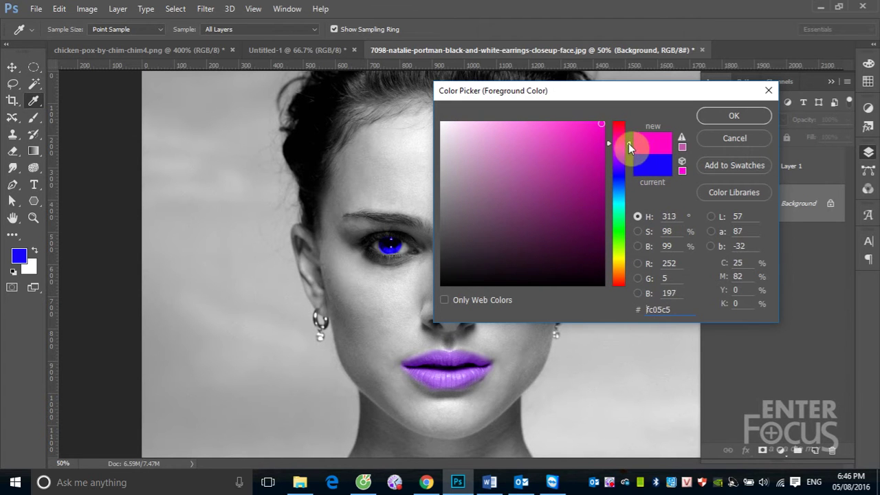
left_click(490, 126)
left_click(721, 119)
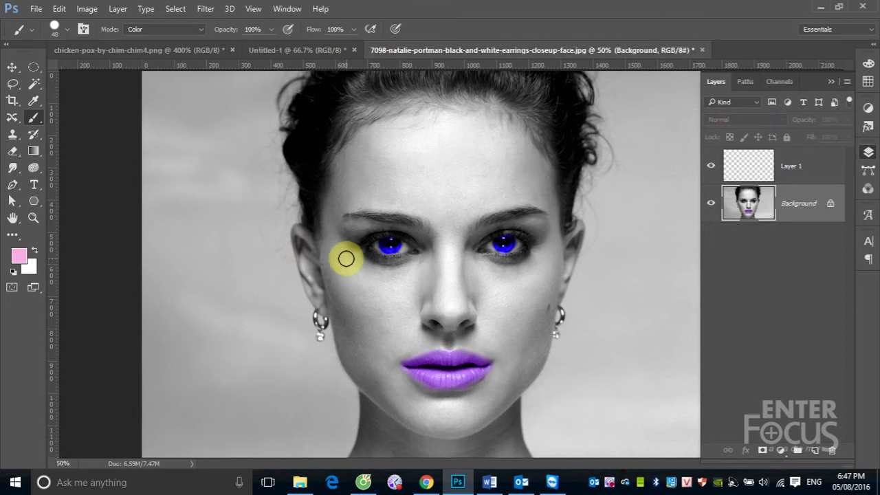
Step: Paint pink across the left cheek with a 152 px brush, then select the empty Layer 1
right_click(374, 296, "alt")
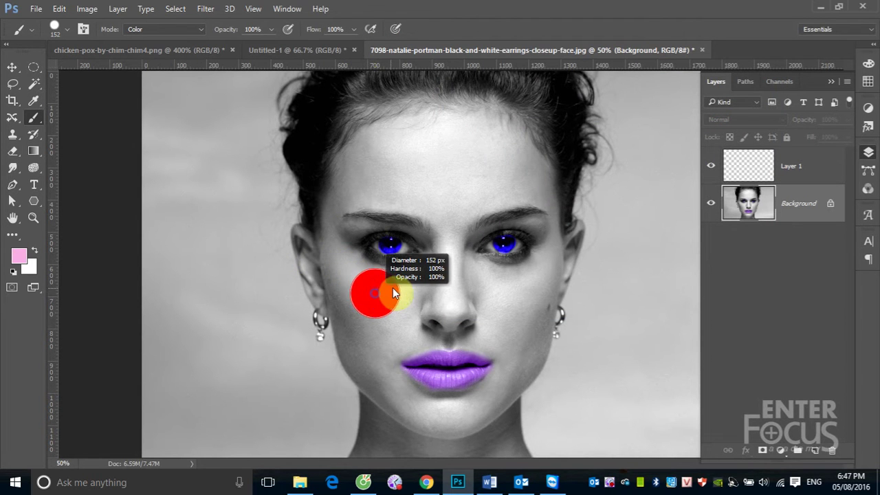
mouse_move(353, 285)
left_mouse_down()
mouse_move(397, 308)
mouse_move(372, 325)
mouse_move(338, 253)
mouse_move(355, 196)
mouse_move(356, 207)
mouse_move(389, 199)
mouse_move(436, 230)
mouse_move(436, 271)
mouse_move(431, 276)
mouse_move(426, 262)
mouse_move(385, 281)
mouse_move(354, 261)
mouse_move(425, 307)
mouse_move(413, 308)
mouse_move(497, 304)
mouse_move(467, 281)
mouse_move(393, 336)
mouse_move(428, 316)
mouse_move(482, 320)
mouse_move(511, 350)
left_mouse_up()
mouse_move(503, 338)
left_mouse_down()
mouse_move(477, 319)
mouse_move(530, 284)
mouse_move(461, 274)
mouse_move(517, 278)
mouse_move(538, 310)
mouse_move(472, 415)
mouse_move(403, 411)
mouse_move(346, 352)
mouse_move(347, 296)
mouse_move(372, 380)
mouse_move(389, 373)
mouse_move(402, 403)
mouse_move(467, 413)
mouse_move(448, 409)
left_mouse_up()
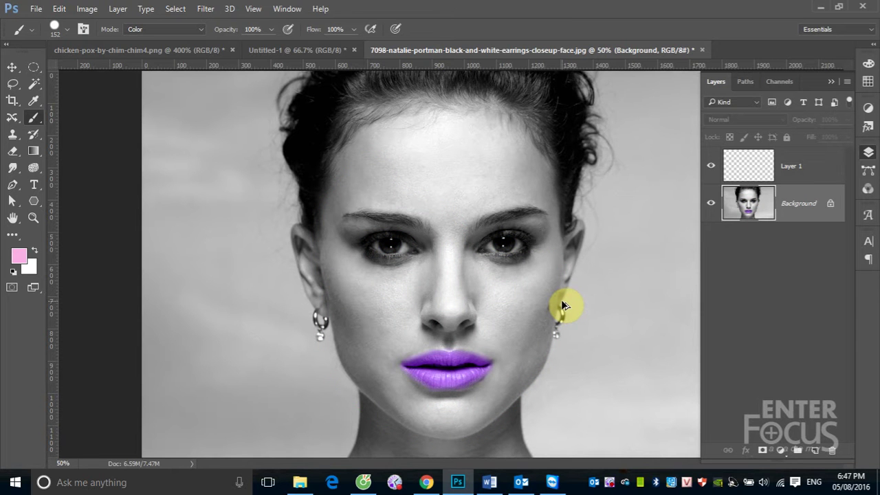
left_click(796, 170)
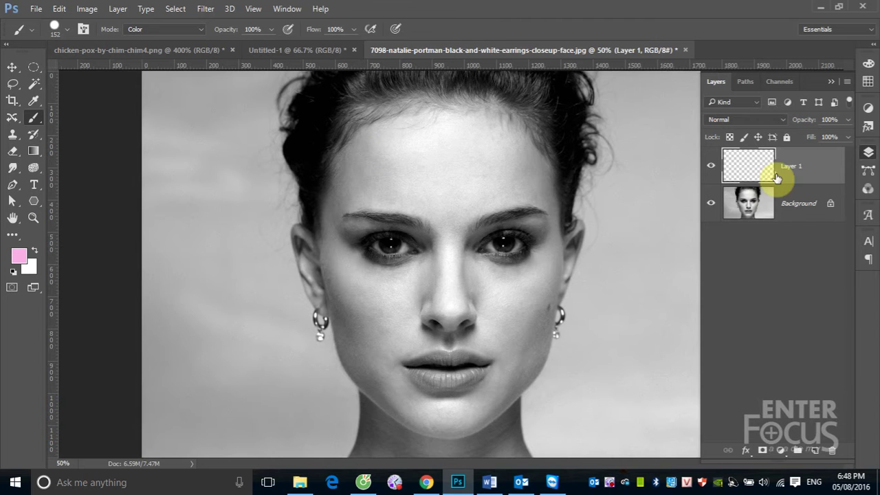
Step: Set the brush mode to Normal and paint pink over the left cheek, jaw and forehead
left_click(204, 29)
left_click(168, 39)
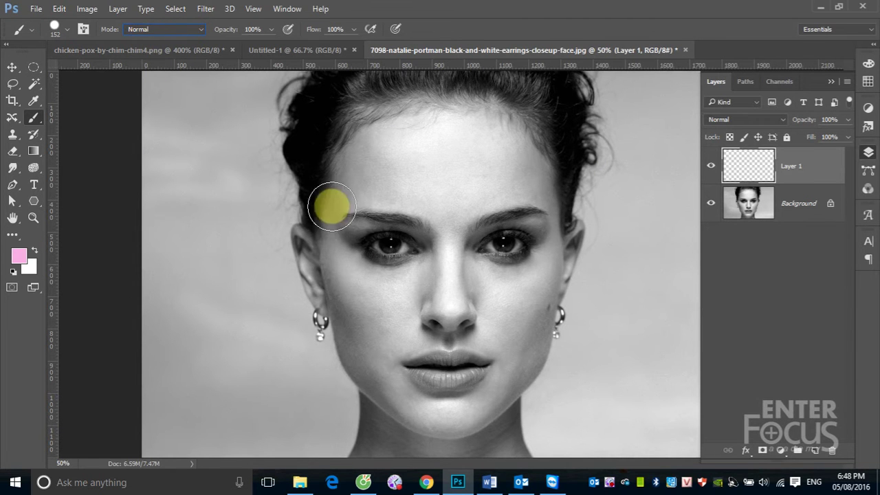
mouse_move(343, 228)
left_mouse_down()
mouse_move(397, 301)
mouse_move(422, 291)
mouse_move(455, 320)
mouse_move(443, 373)
left_mouse_up()
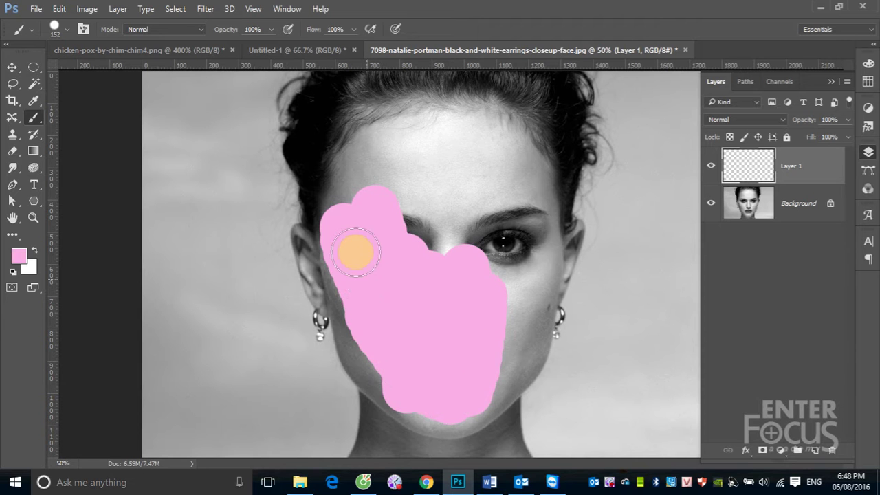
mouse_move(355, 252)
left_mouse_down()
mouse_move(358, 353)
mouse_move(348, 304)
mouse_move(442, 422)
mouse_move(520, 348)
mouse_move(534, 197)
mouse_move(497, 328)
mouse_move(466, 217)
mouse_move(477, 222)
mouse_move(448, 182)
mouse_move(392, 180)
left_mouse_up()
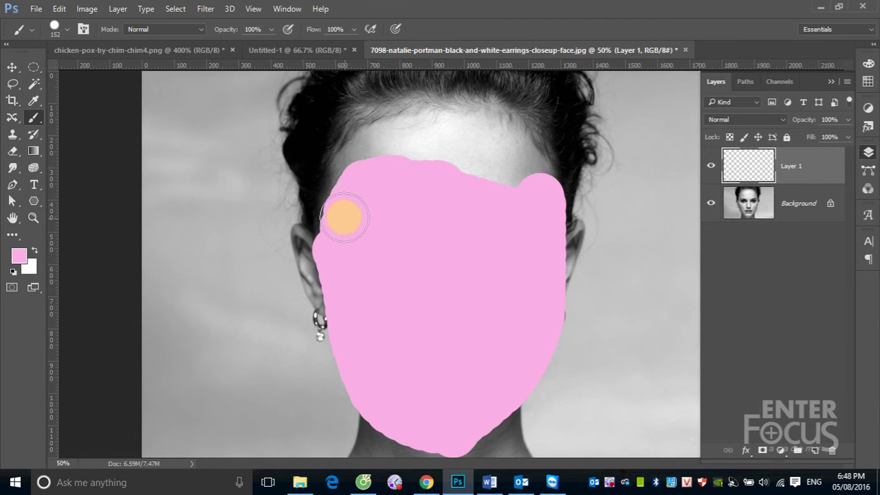
mouse_move(343, 217)
left_mouse_down()
mouse_move(375, 144)
mouse_move(350, 151)
mouse_move(373, 130)
mouse_move(443, 123)
left_mouse_up()
Step: Fill pink over the upper forehead, right temple, right side and left ear
left_click_drag(490, 156, 479, 146)
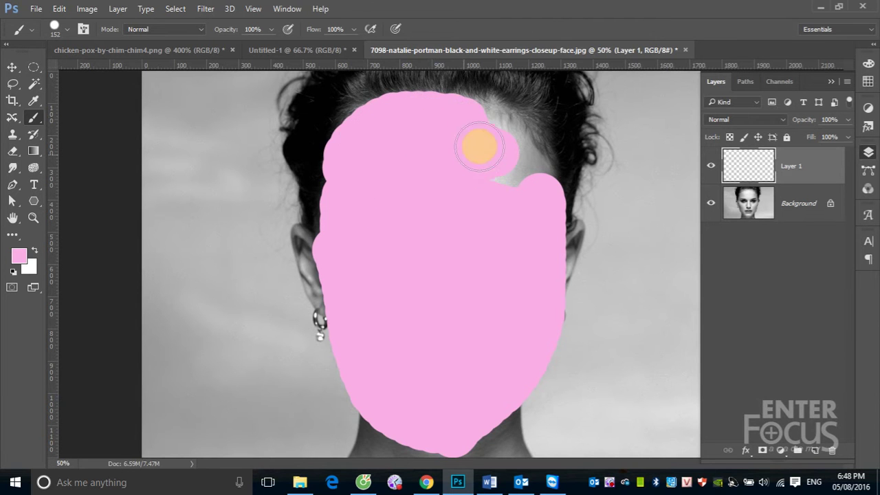
left_click_drag(526, 182, 533, 185)
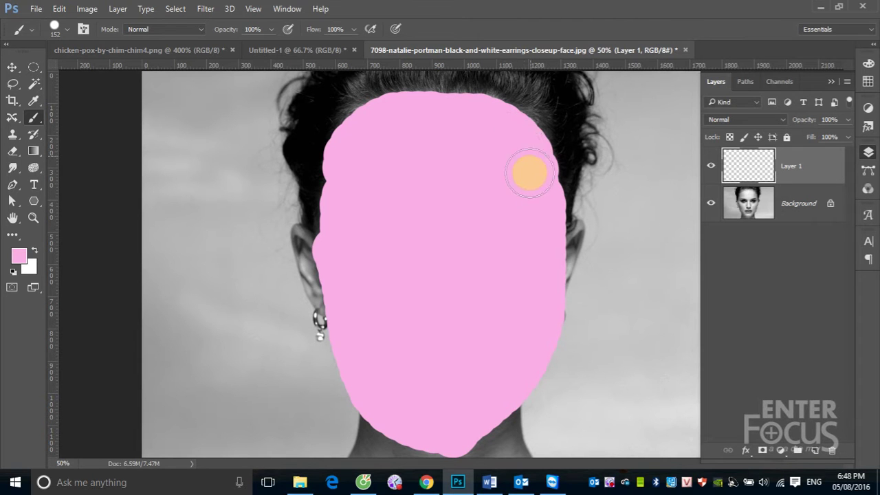
left_click_drag(562, 257, 566, 243)
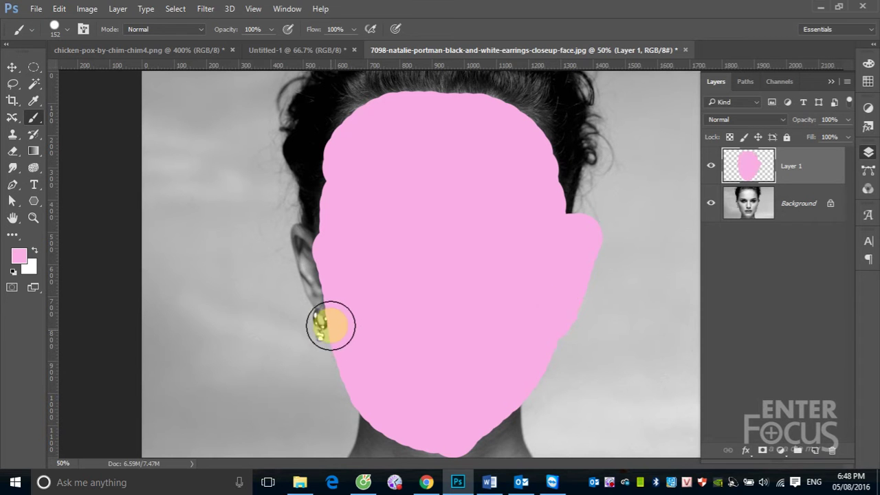
mouse_move(328, 324)
left_mouse_down()
mouse_move(334, 295)
mouse_move(294, 231)
left_mouse_up()
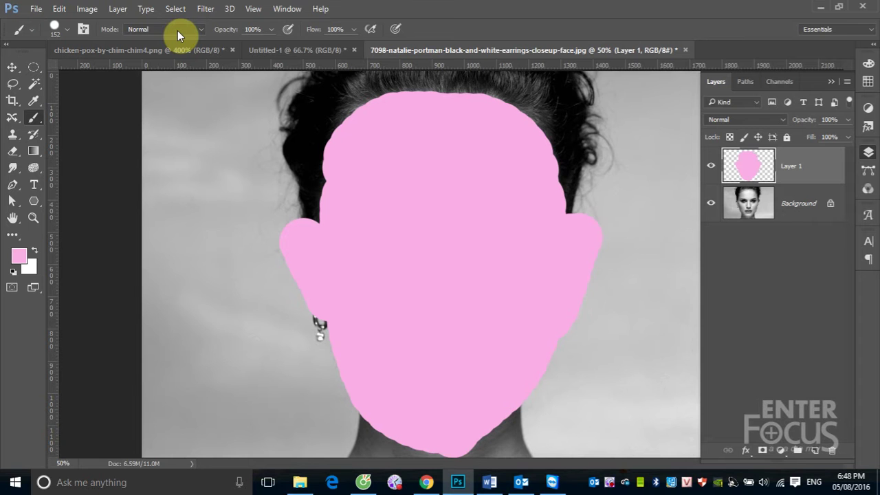
Step: Set Layer 1 to Color blend mode and extend the pink tint up to the hairline
left_click(784, 121)
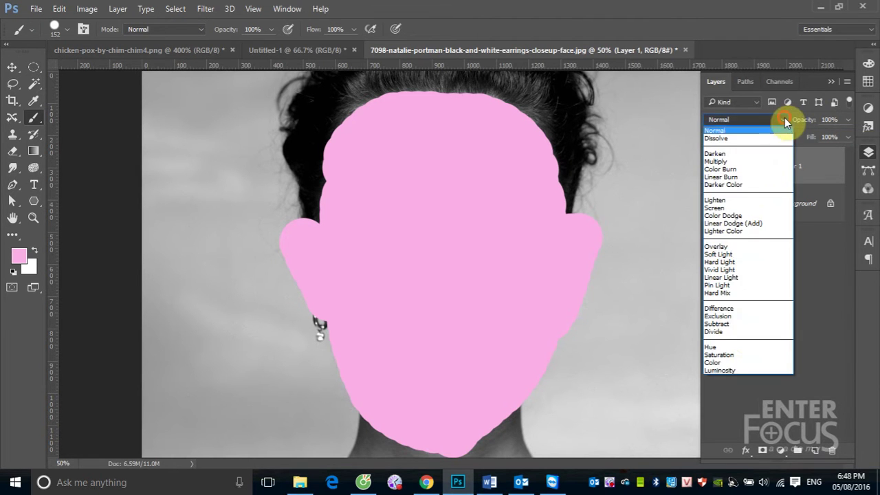
left_click(722, 363)
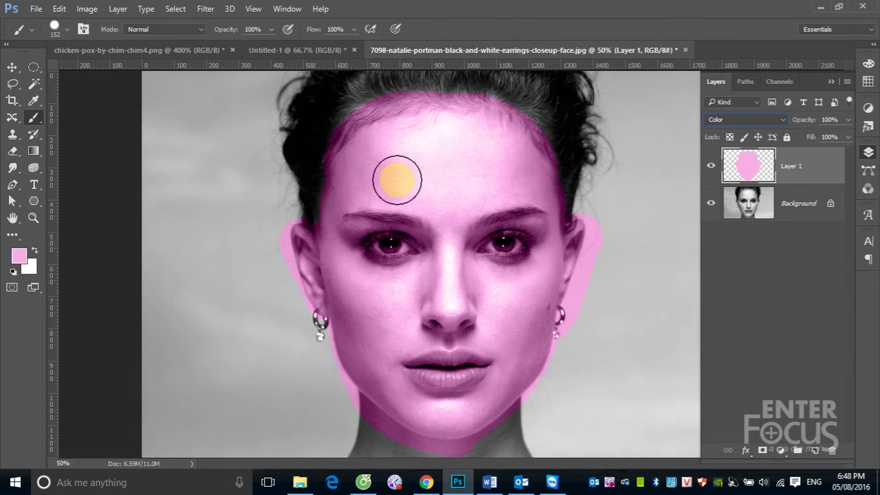
left_click(357, 129)
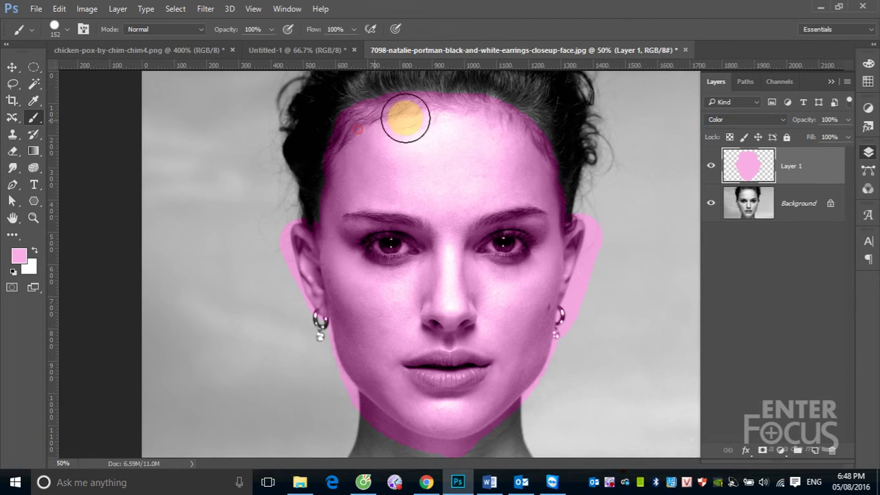
left_click_drag(405, 118, 491, 112)
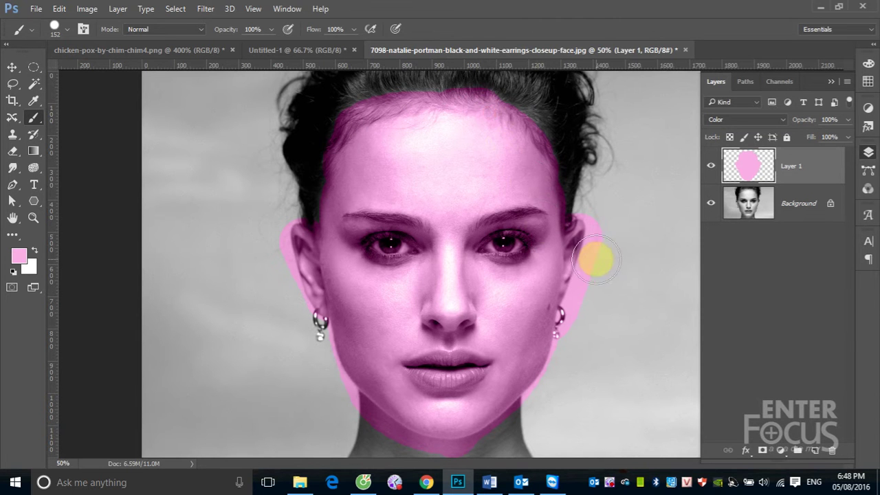
Step: Erase the pink spill beside the right ear and along the left jawline
left_click(12, 151)
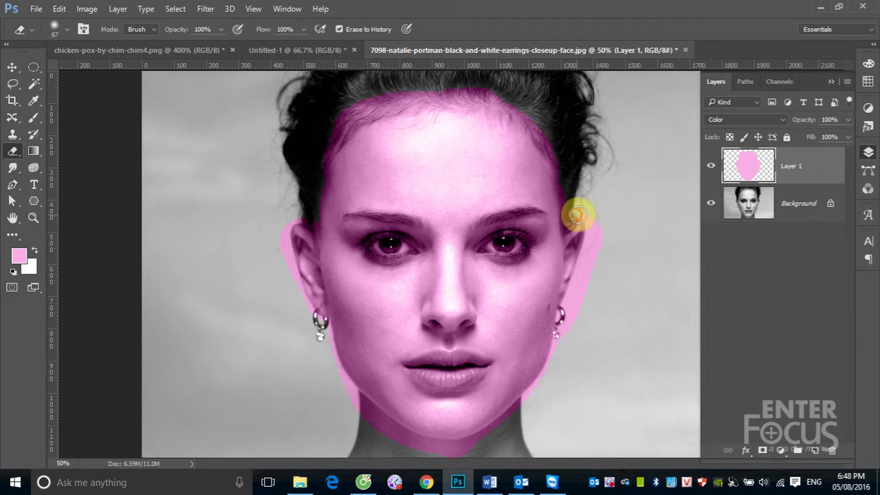
left_click_drag(594, 244, 581, 274)
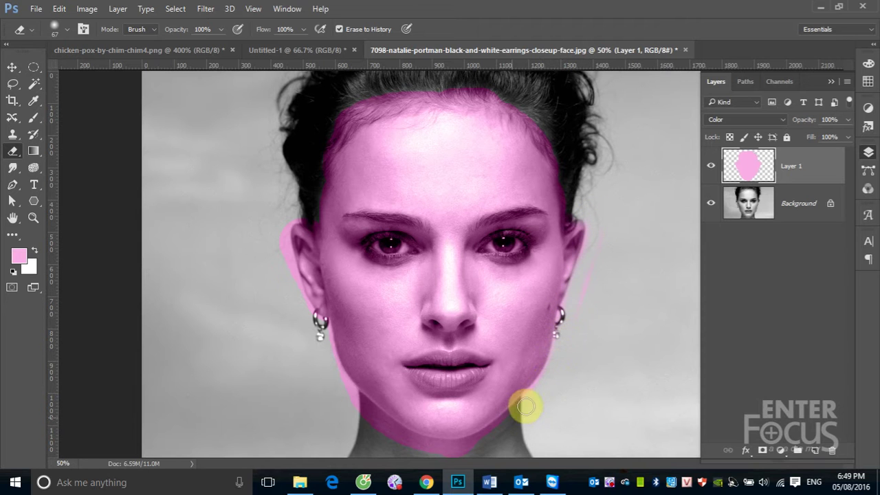
left_click_drag(336, 371, 323, 338)
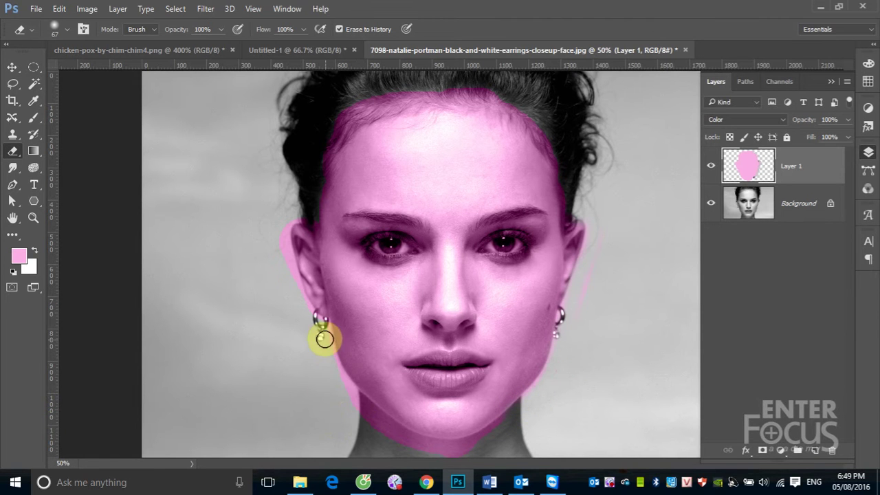
mouse_move(337, 384)
left_mouse_down()
mouse_move(350, 403)
mouse_move(284, 279)
mouse_move(281, 230)
mouse_move(281, 258)
left_mouse_up()
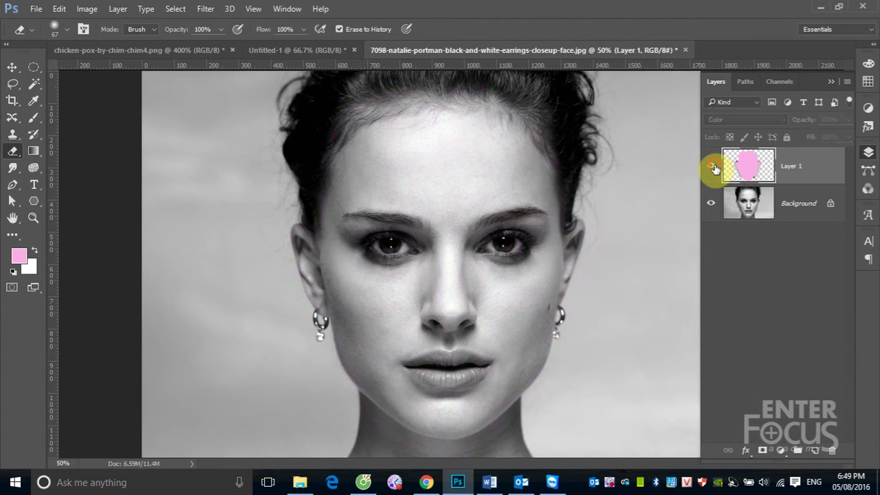
Step: Erase the pink tint from the lips and add a new empty Layer 2
left_click(714, 167)
scroll(433, 371, "up", 5)
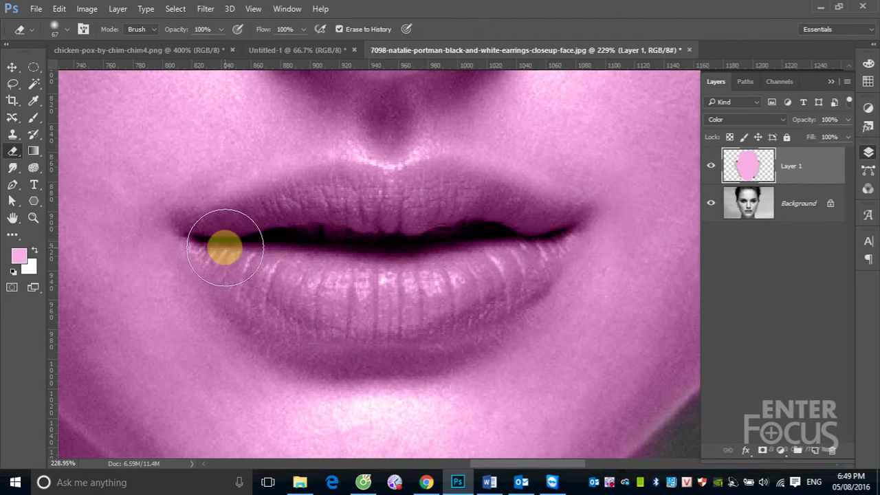
mouse_move(225, 248)
left_mouse_down()
mouse_move(477, 218)
mouse_move(428, 271)
mouse_move(442, 275)
mouse_move(311, 286)
mouse_move(232, 245)
mouse_move(399, 298)
mouse_move(491, 269)
mouse_move(530, 236)
mouse_move(337, 197)
mouse_move(260, 218)
mouse_move(232, 240)
mouse_move(481, 281)
mouse_move(530, 241)
mouse_move(632, 240)
left_mouse_up()
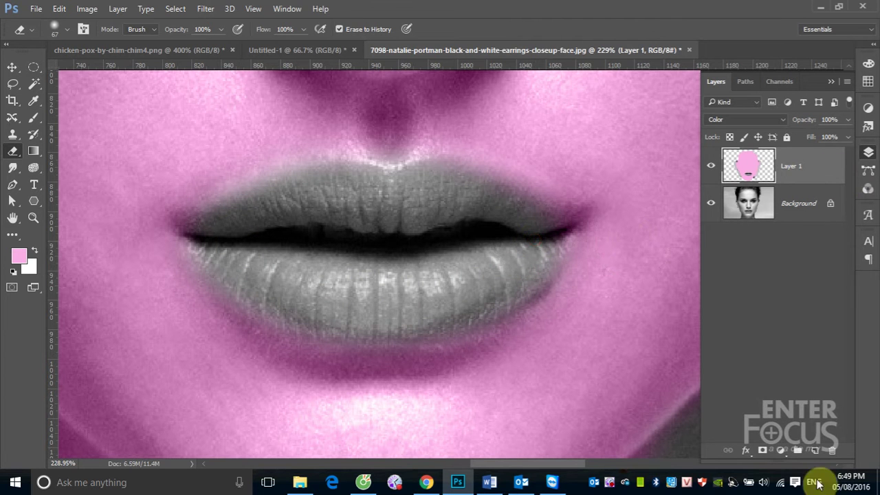
left_click(815, 450)
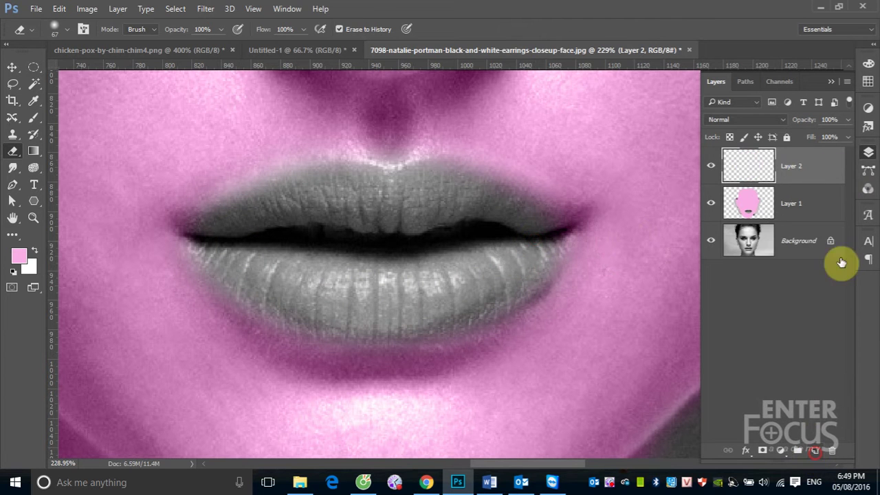
Step: Set the foreground painting colour to a saturated red
left_click(15, 262)
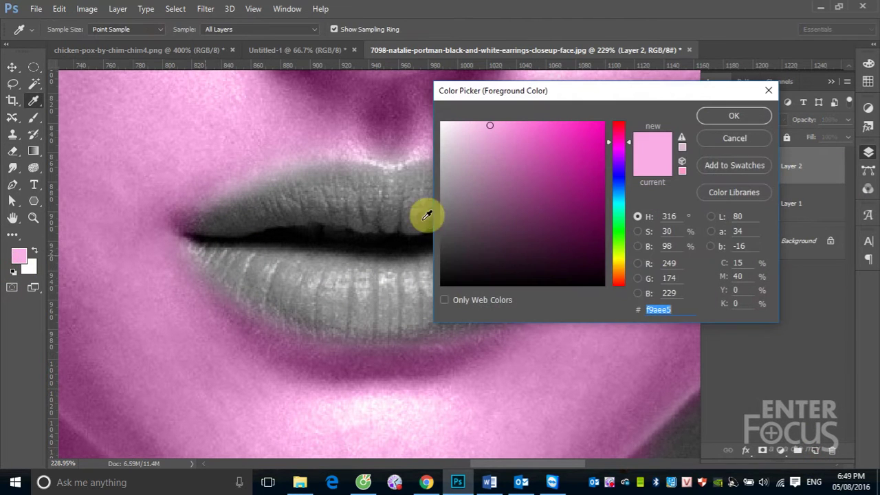
left_click(616, 123)
left_click(602, 124)
left_click(708, 114)
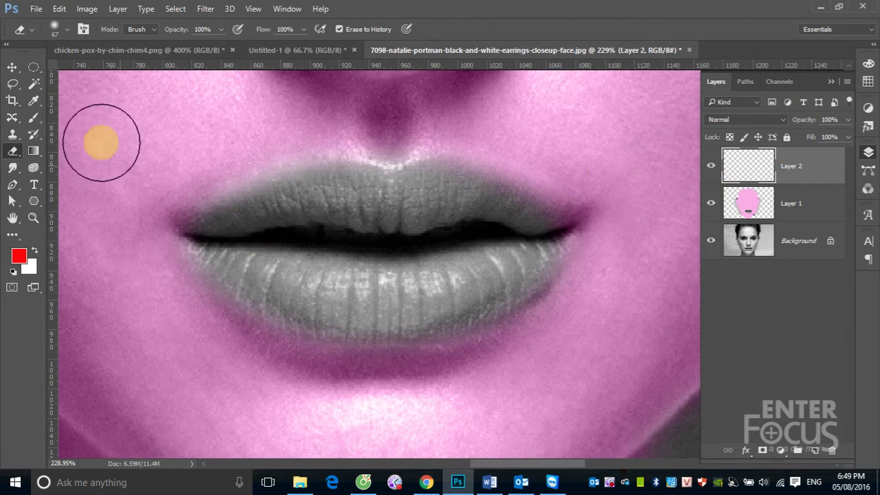
Step: Switch to a 63 px Brush, undo a red test stroke, and lower its hardness
left_click(33, 117)
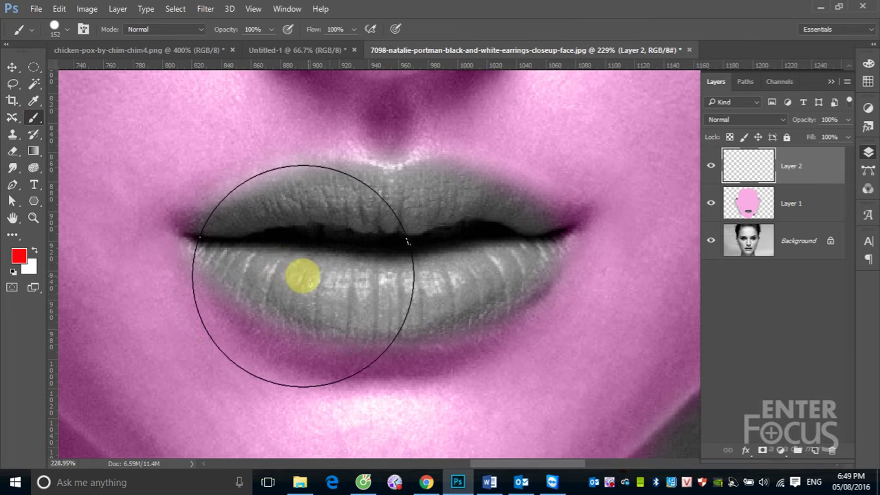
left_click_drag(402, 275, 351, 275)
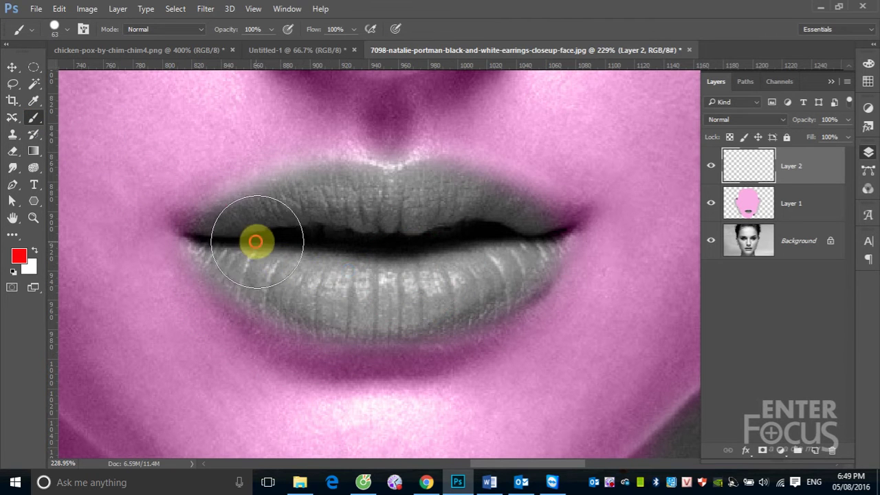
left_click_drag(255, 242, 299, 230)
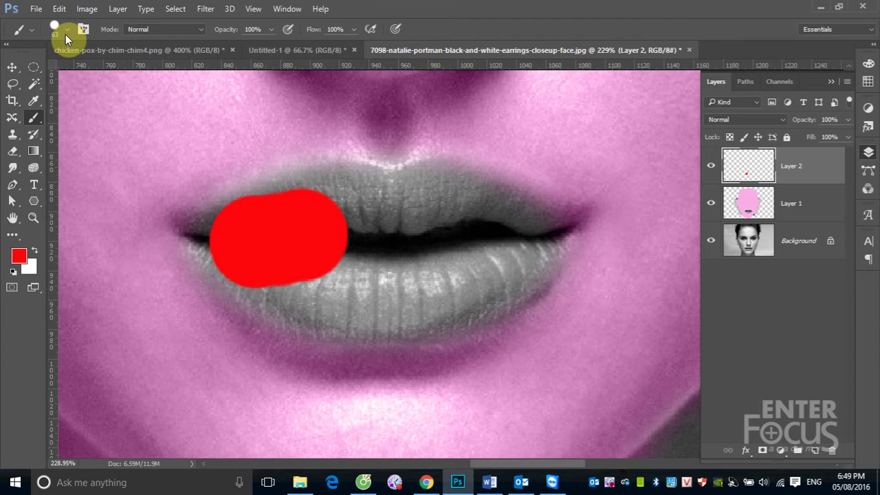
key("ctrl+z")
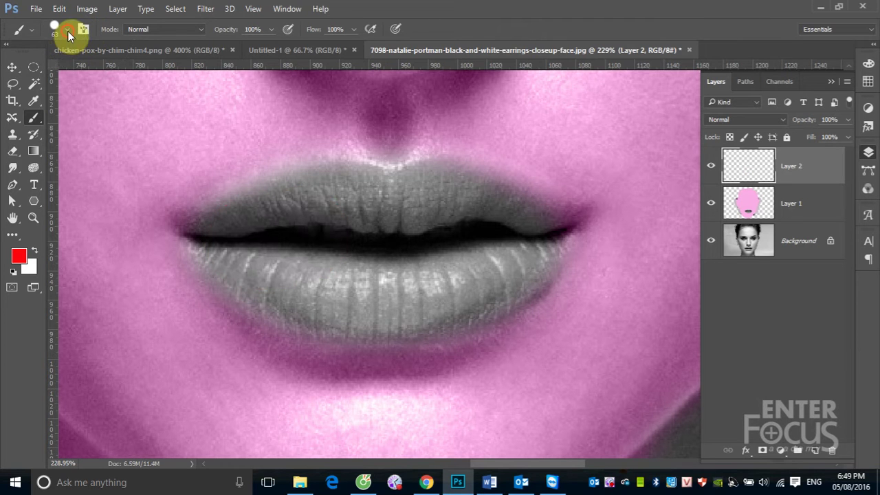
left_click(68, 31)
left_click_drag(128, 102, 88, 100)
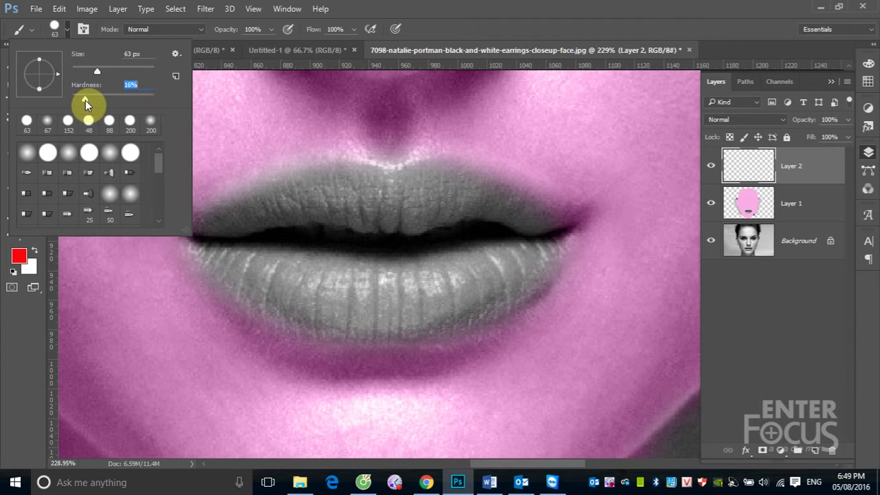
left_click(467, 8)
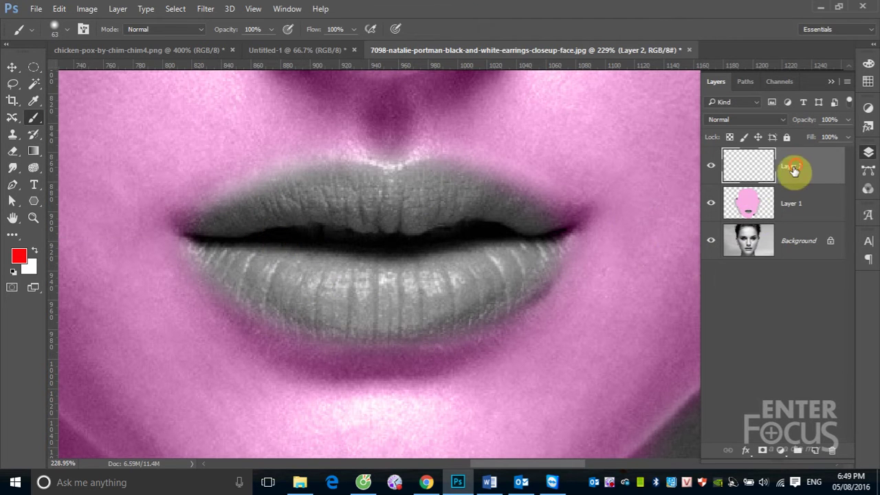
Step: Paint red over the upper lip and both lip corners, using a 15 px brush for corners
mouse_move(237, 241)
left_mouse_down()
mouse_move(291, 220)
mouse_move(392, 212)
mouse_move(305, 206)
mouse_move(395, 214)
mouse_move(436, 204)
mouse_move(519, 241)
mouse_move(334, 279)
mouse_move(351, 284)
mouse_move(336, 295)
mouse_move(429, 304)
mouse_move(488, 264)
mouse_move(485, 252)
mouse_move(241, 255)
mouse_move(324, 295)
mouse_move(348, 263)
mouse_move(310, 242)
mouse_move(265, 244)
left_mouse_up()
mouse_move(203, 236)
left_mouse_down()
mouse_move(226, 226)
mouse_move(195, 234)
mouse_move(222, 255)
mouse_move(210, 250)
left_mouse_up()
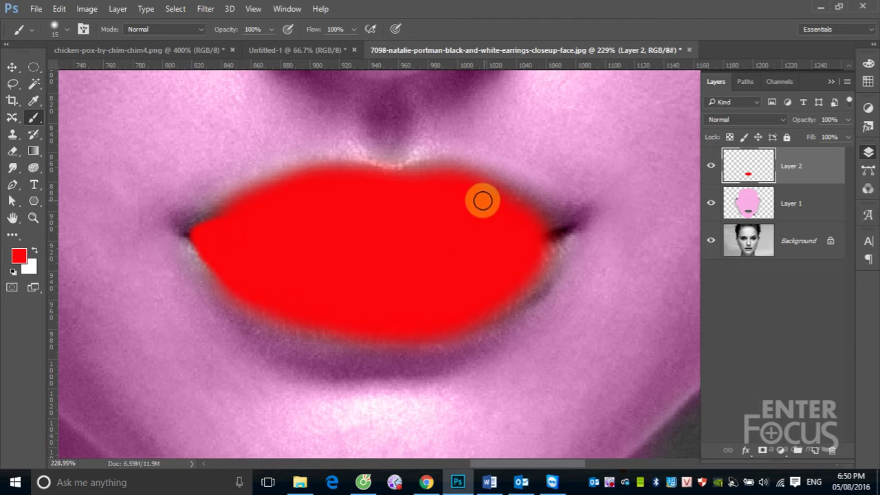
mouse_move(528, 226)
left_mouse_down()
mouse_move(556, 228)
mouse_move(521, 216)
mouse_move(556, 228)
mouse_move(545, 236)
mouse_move(568, 229)
mouse_move(548, 251)
left_mouse_up()
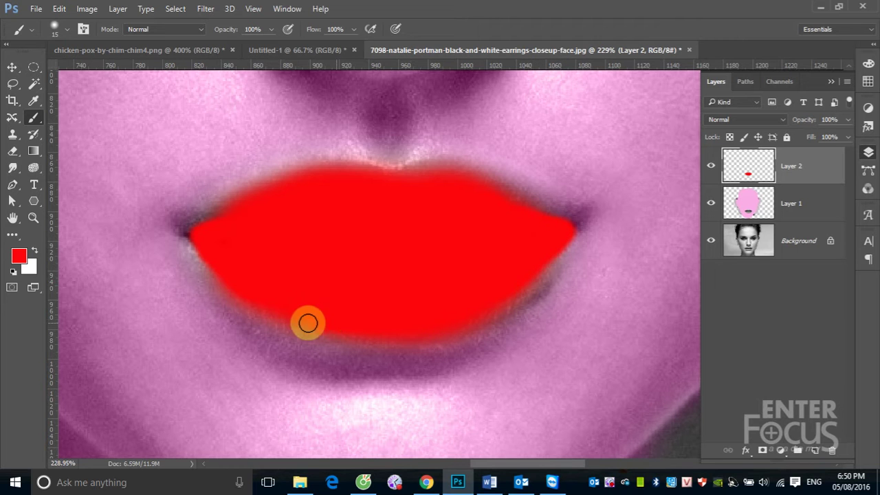
Step: Set Layer 2 to Color blend at 49% opacity and touch up the upper lip's left edge
left_click(737, 119)
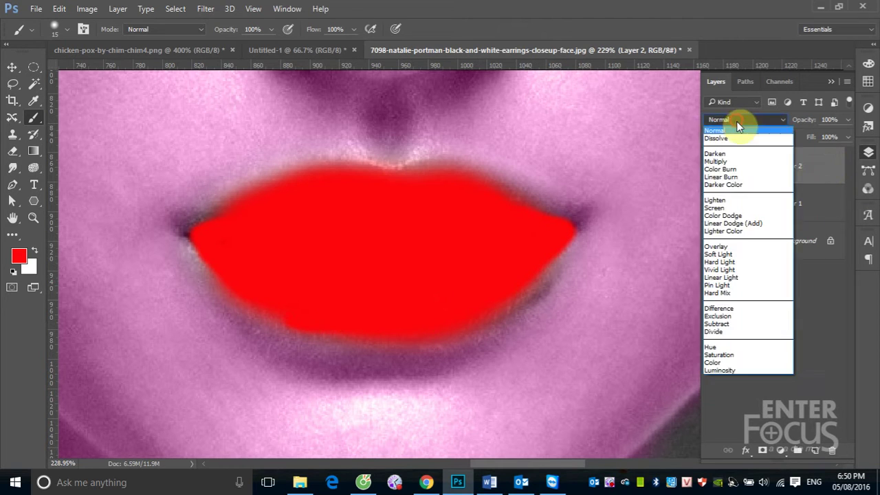
left_click(722, 362)
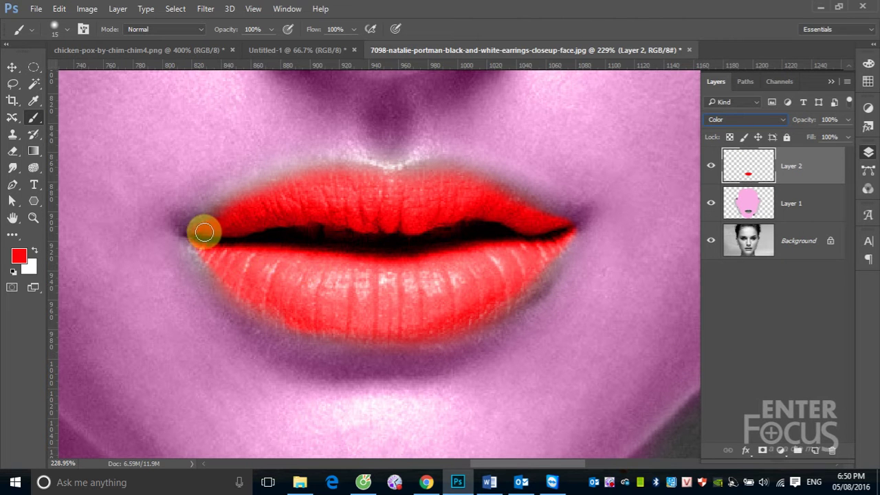
mouse_move(196, 231)
left_mouse_down()
mouse_move(277, 194)
mouse_move(390, 174)
mouse_move(476, 190)
mouse_move(415, 174)
mouse_move(472, 183)
mouse_move(519, 202)
left_mouse_up()
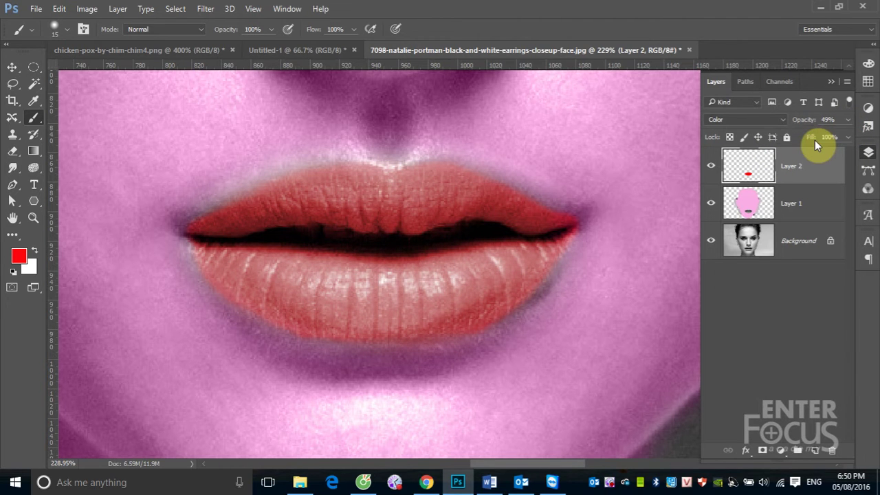
key("ctrl+minus")
key("ctrl+minus")
key("ctrl+minus")
key("ctrl+minus")
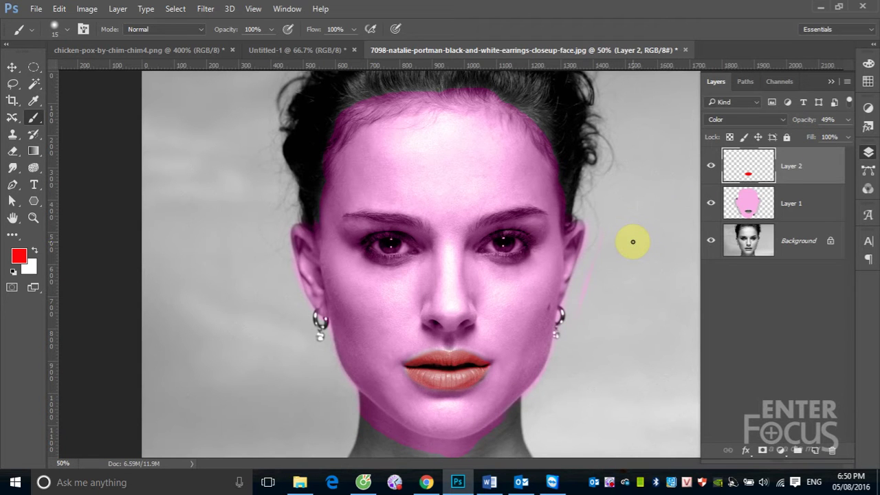
Step: Select Layer 1 and set up a 31 px Eraser zoomed in closely on the left eye
left_click_drag(339, 213, 640, 324)
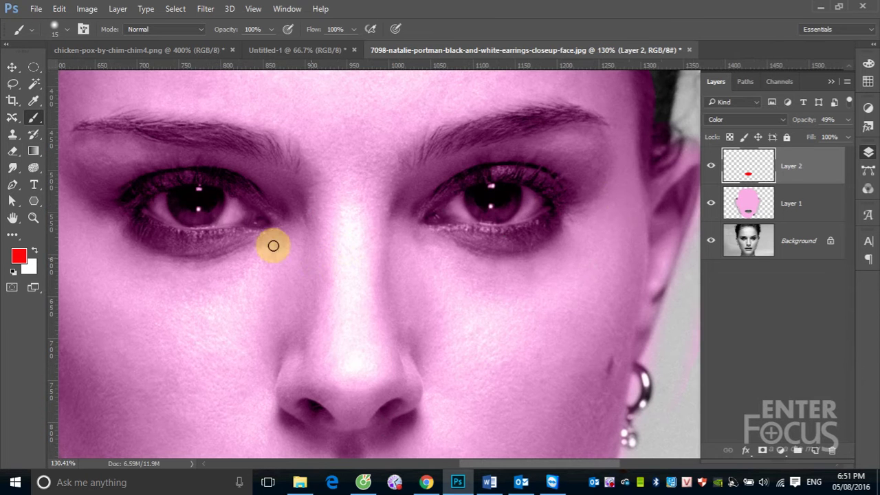
left_click(757, 203)
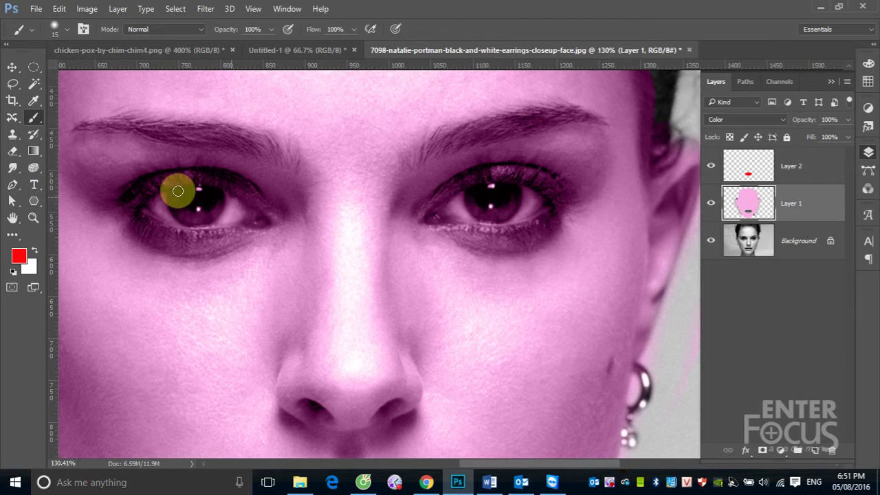
left_click(12, 151)
left_click_drag(147, 173, 265, 252)
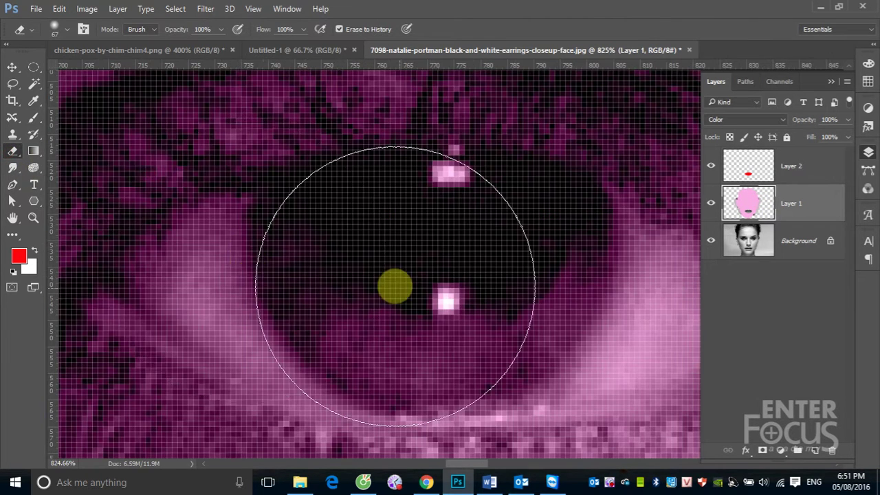
left_click_drag(385, 284, 339, 268)
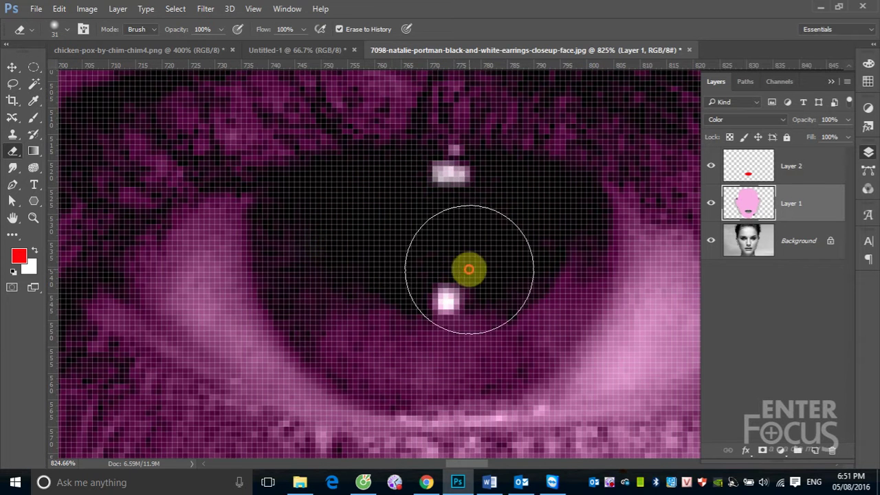
Step: Erase the pink tint from the pupil and iris, then add a new empty Layer 3
left_click(819, 208)
mouse_move(440, 298)
left_mouse_down()
mouse_move(548, 250)
mouse_move(460, 334)
mouse_move(228, 261)
mouse_move(194, 286)
mouse_move(240, 259)
mouse_move(211, 281)
mouse_move(459, 352)
left_mouse_up()
left_click_drag(589, 318, 481, 266)
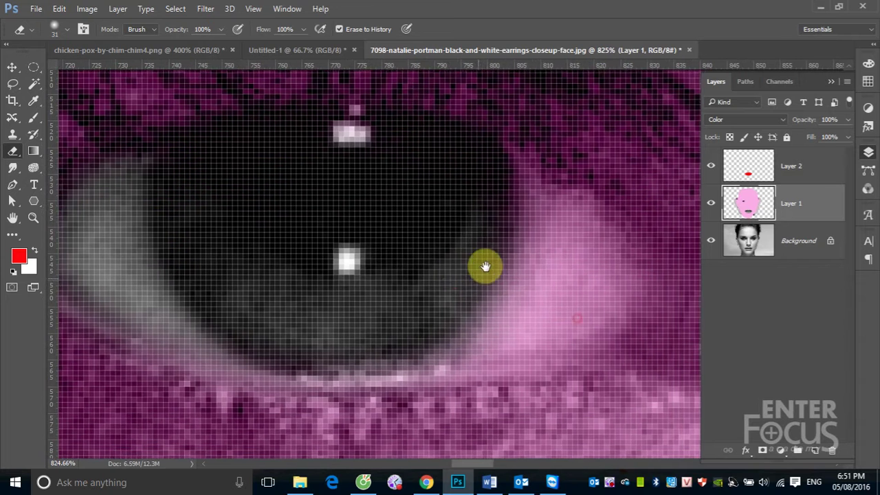
mouse_move(488, 308)
left_mouse_down()
mouse_move(471, 298)
mouse_move(479, 215)
mouse_move(330, 320)
mouse_move(364, 312)
mouse_move(79, 156)
left_mouse_up()
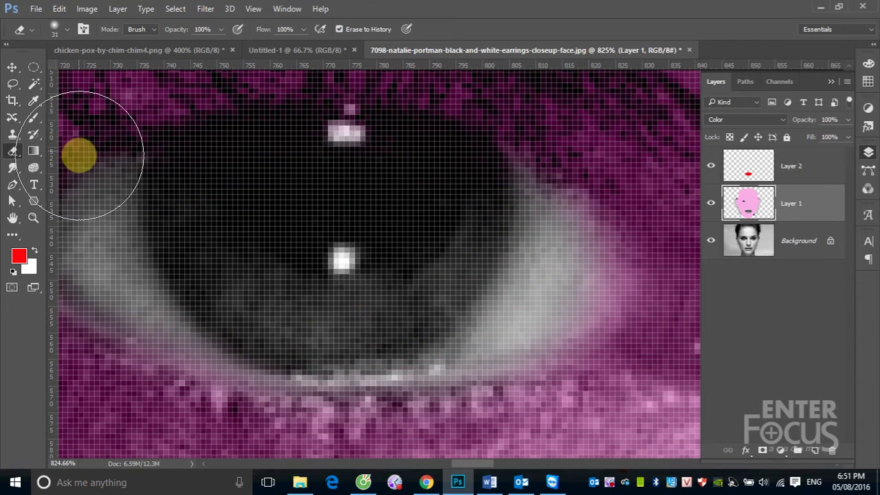
left_click(814, 452)
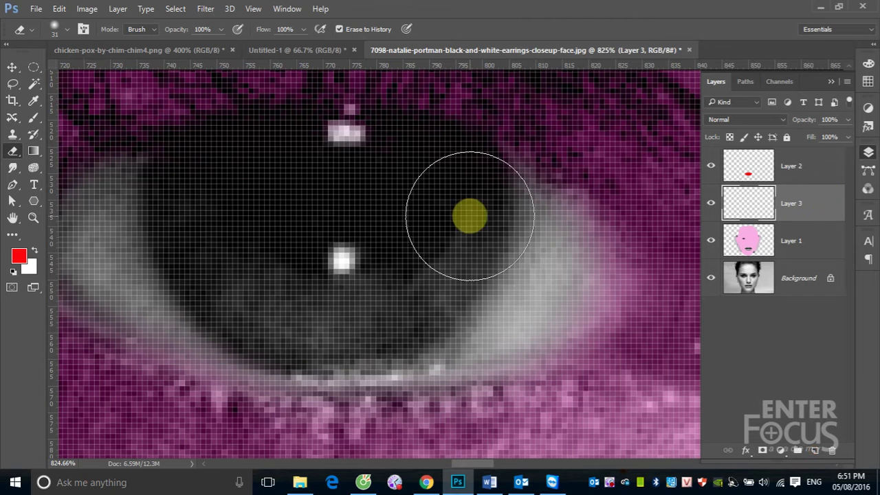
Step: Set the foreground painting colour to bright green (57fd05)
left_click(33, 100)
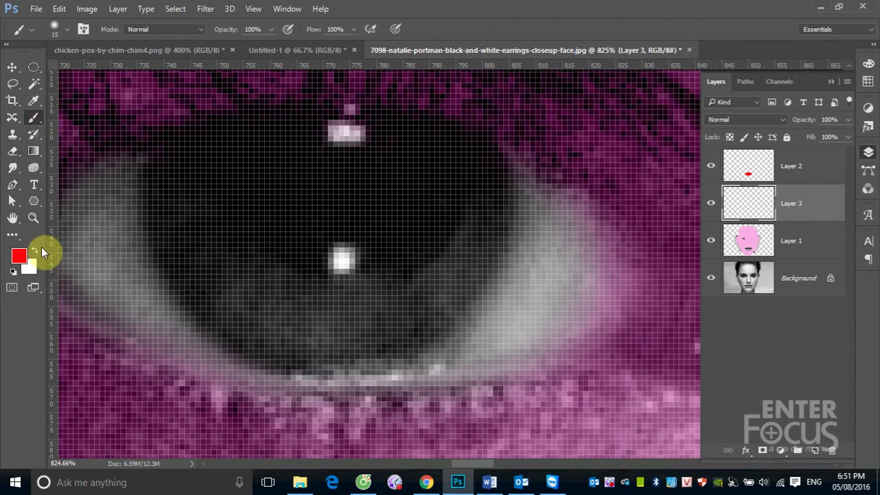
left_click(19, 255)
left_click(621, 240)
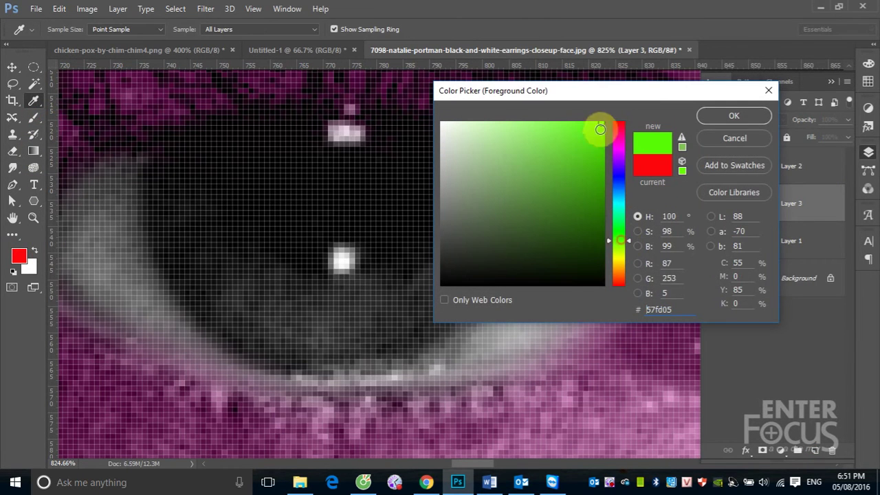
left_click(719, 115)
Step: Brush green over the upper iris and fill the rest of it on Layer 3
key("b")
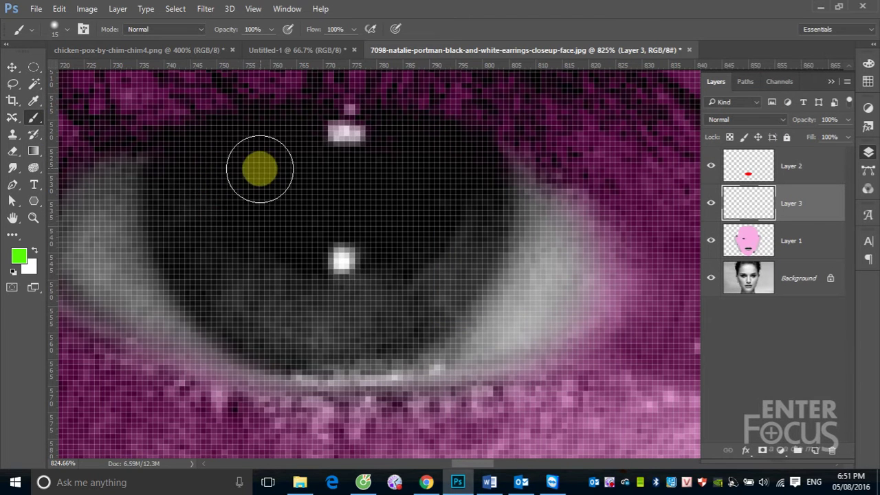
mouse_move(220, 158)
left_mouse_down()
mouse_move(181, 218)
mouse_move(197, 154)
mouse_move(383, 147)
mouse_move(443, 164)
left_mouse_up()
mouse_move(429, 230)
left_mouse_down()
mouse_move(310, 198)
mouse_move(226, 238)
mouse_move(229, 266)
mouse_move(306, 316)
mouse_move(183, 250)
mouse_move(228, 300)
mouse_move(293, 334)
mouse_move(387, 310)
mouse_move(448, 257)
mouse_move(459, 194)
mouse_move(408, 151)
mouse_move(447, 185)
mouse_move(461, 236)
mouse_move(414, 291)
mouse_move(365, 320)
mouse_move(248, 211)
mouse_move(310, 196)
mouse_move(240, 273)
mouse_move(167, 227)
left_mouse_up()
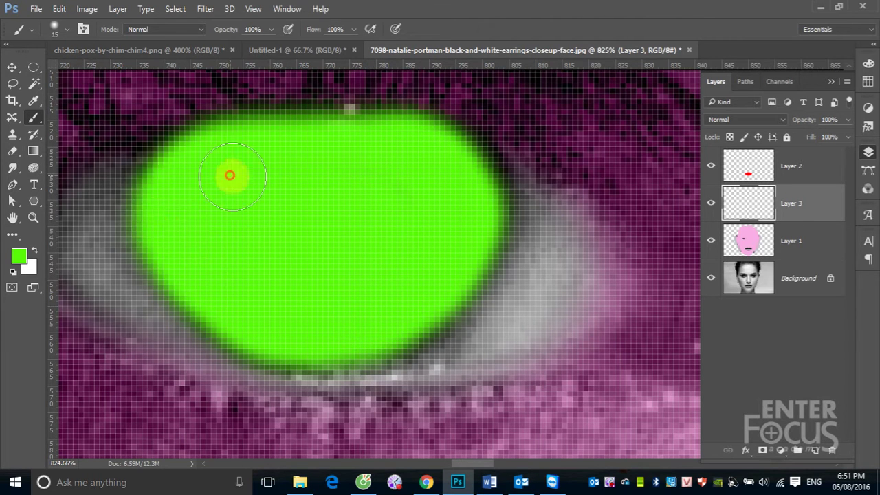
left_click(770, 122)
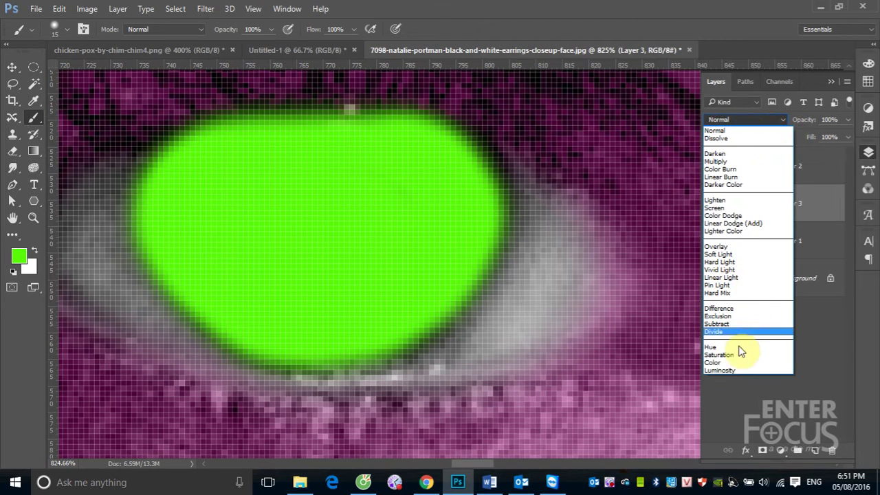
Step: Set Layer 3 to Color blend mode and zoom out to 50% to view the whole face
left_click(723, 362)
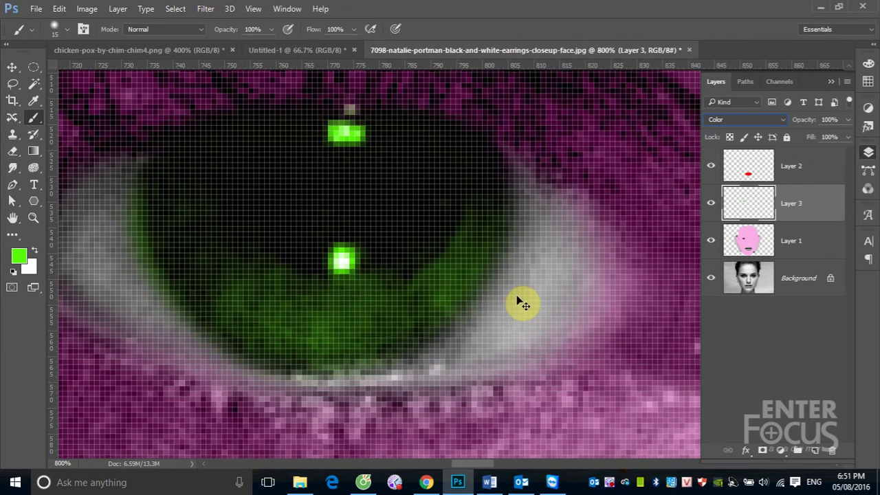
scroll(522, 301, "down", 3)
scroll(523, 301, "down", 3)
scroll(522, 303, "down", 3)
scroll(523, 307, "down", 2)
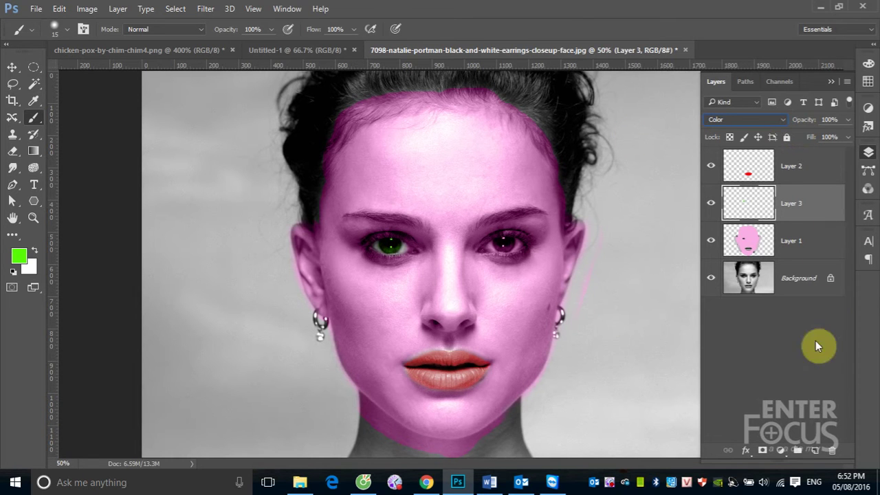
Step: Add Layer 4 above Layer 3, filled with a spectrum gradient running bottom-left to top-right
left_click(814, 450)
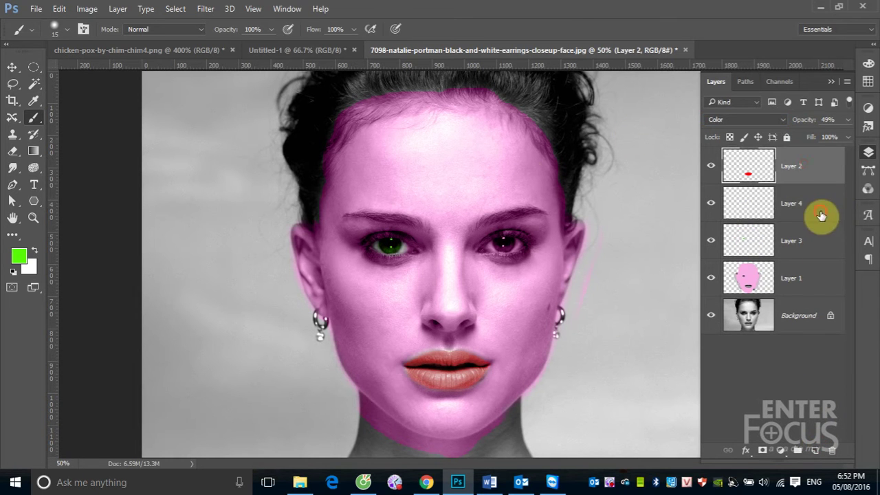
left_click(32, 151)
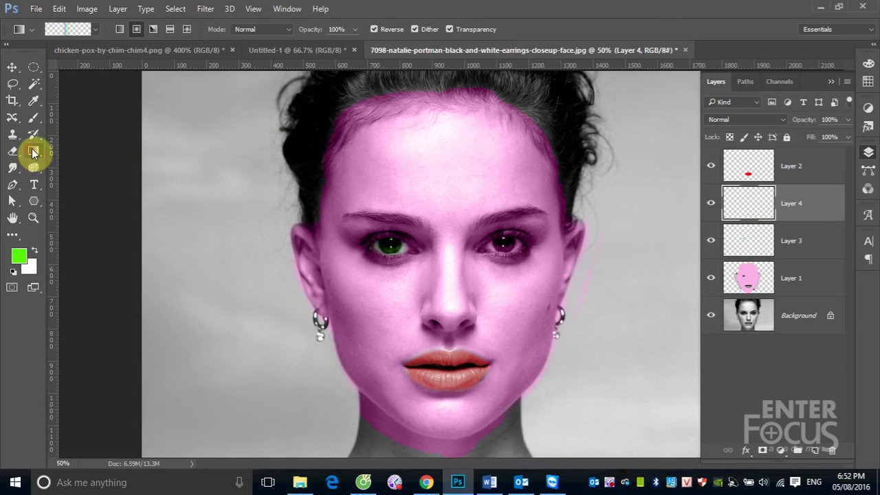
left_click(96, 31)
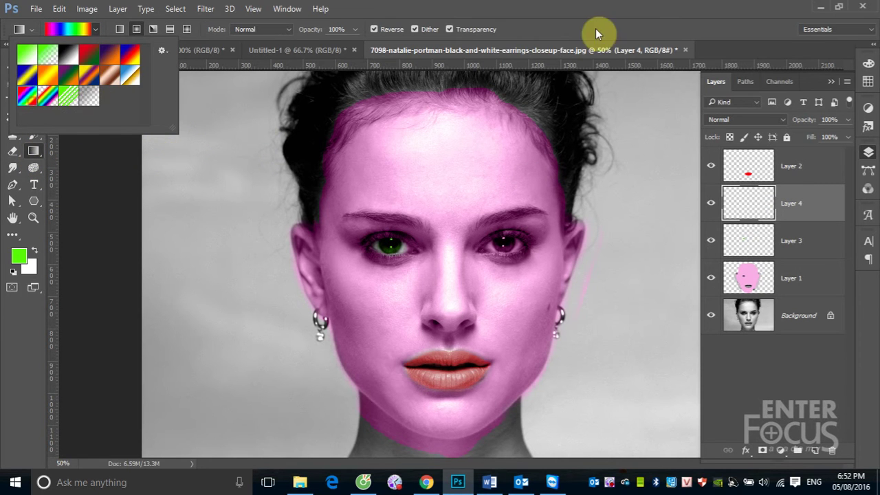
left_click(596, 8)
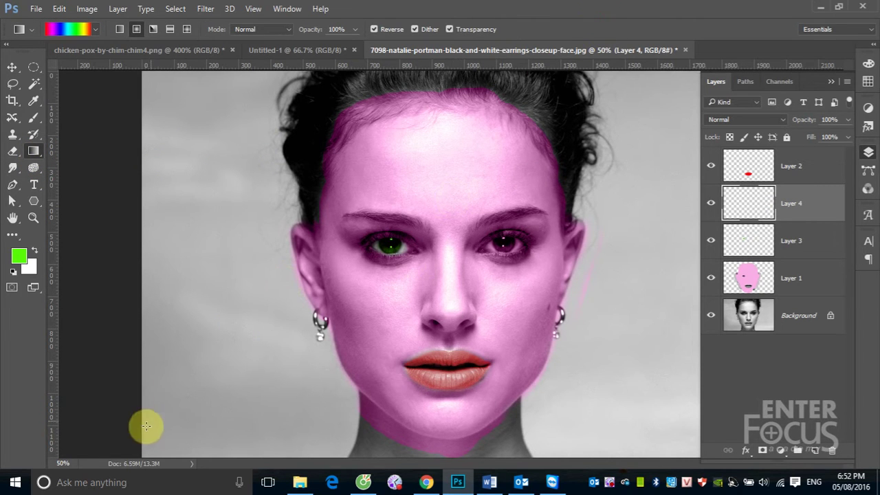
left_click_drag(151, 449, 672, 83)
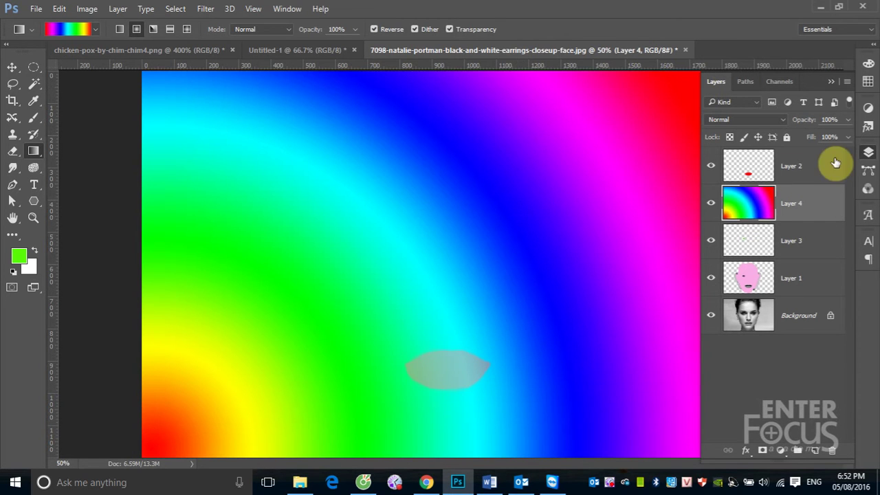
left_click(653, 180)
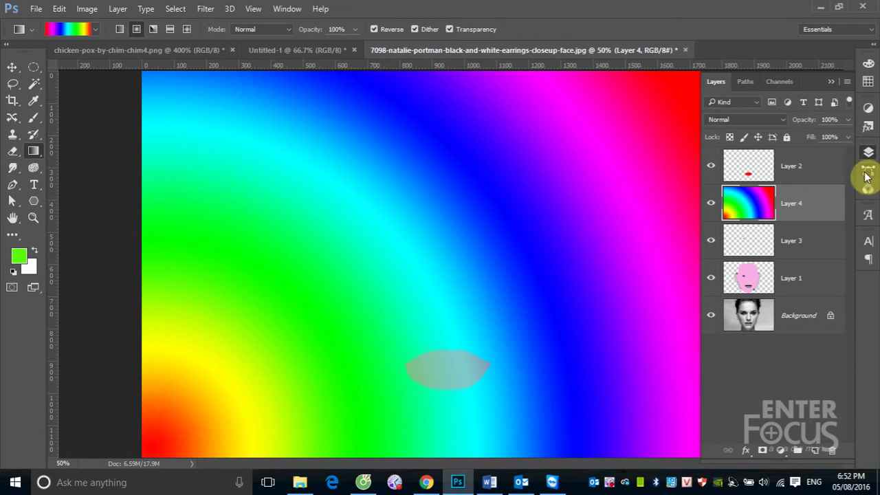
left_click(748, 120)
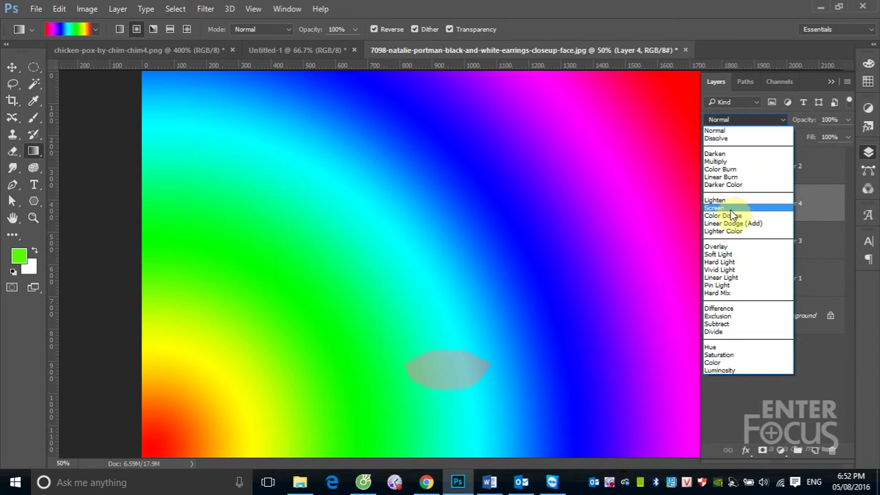
Step: Set Layer 4 to Color blend mode and pick a 463 px eraser
left_click(716, 363)
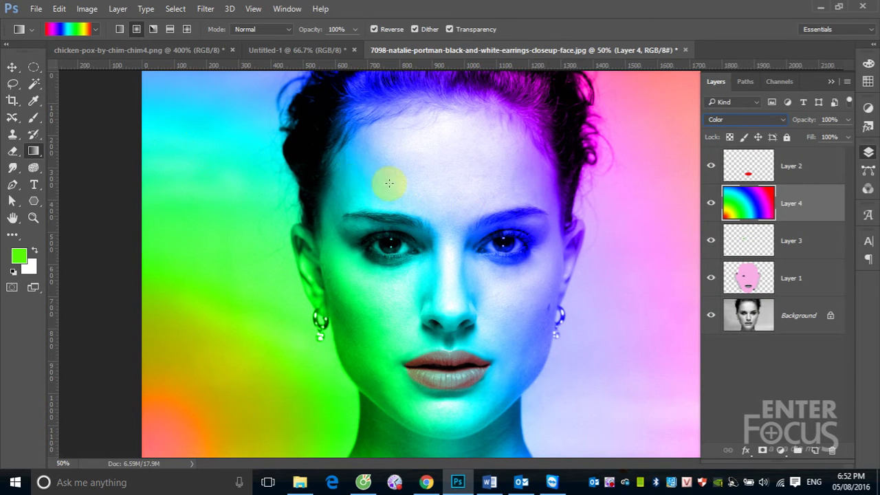
left_click(15, 153)
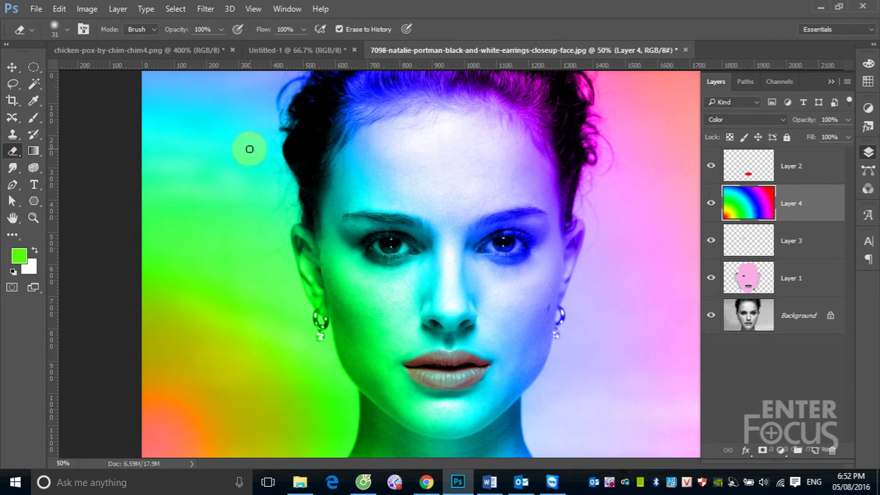
left_click_drag(365, 204, 434, 203)
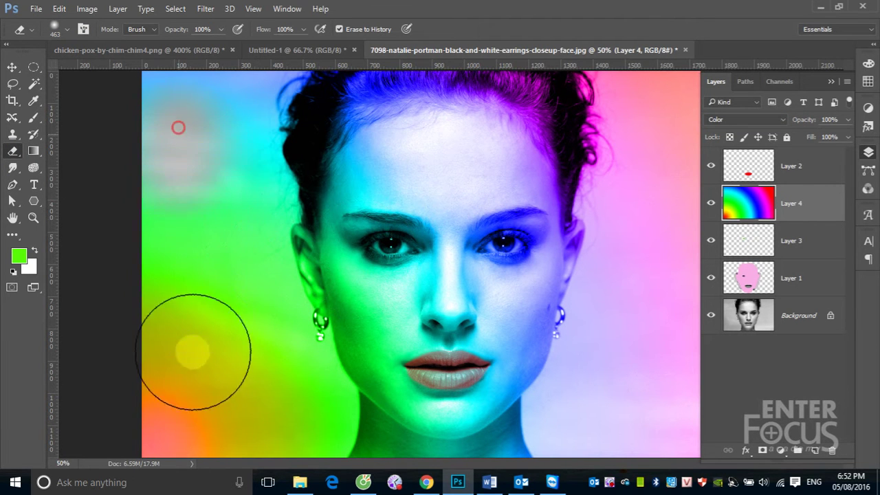
Step: Erase the rainbow from the left edge and the cyan and pink tints beside the hair
mouse_move(190, 350)
left_mouse_down()
mouse_move(172, 89)
mouse_move(210, 99)
mouse_move(218, 204)
mouse_move(312, 309)
mouse_move(345, 373)
mouse_move(147, 378)
mouse_move(515, 428)
mouse_move(568, 385)
mouse_move(416, 284)
mouse_move(377, 222)
mouse_move(393, 173)
mouse_move(383, 169)
mouse_move(361, 267)
mouse_move(471, 157)
mouse_move(496, 183)
mouse_move(428, 114)
mouse_move(530, 298)
mouse_move(629, 281)
mouse_move(699, 185)
mouse_move(678, 405)
mouse_move(558, 440)
mouse_move(632, 337)
mouse_move(678, 220)
mouse_move(697, 127)
mouse_move(668, 65)
mouse_move(648, 69)
mouse_move(671, 183)
mouse_move(658, 177)
mouse_move(658, 128)
left_mouse_up()
left_click(652, 229)
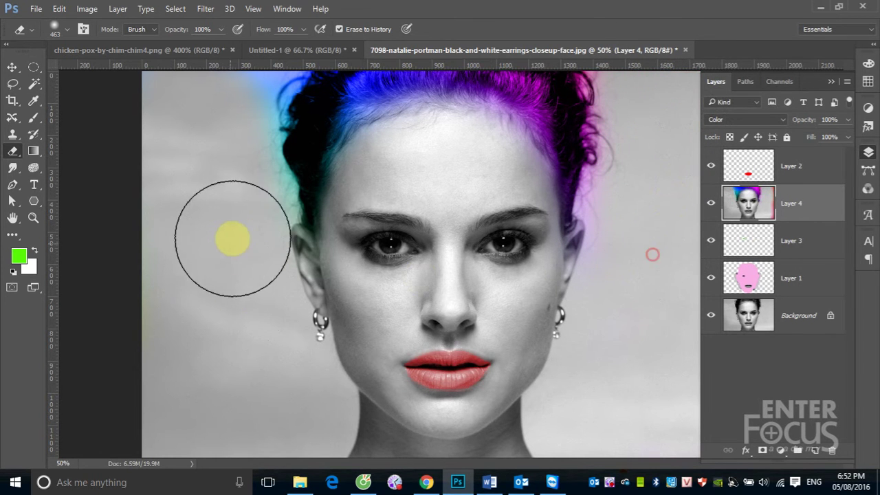
left_click(235, 207)
mouse_move(234, 207)
left_mouse_down()
mouse_move(207, 141)
mouse_move(232, 75)
mouse_move(212, 200)
mouse_move(241, 255)
left_mouse_up()
left_click(269, 353)
left_click(618, 279)
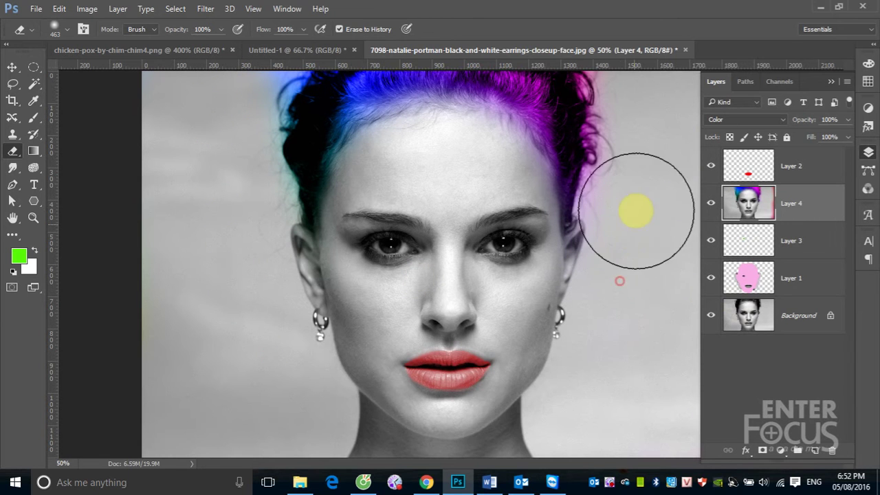
left_click(655, 134)
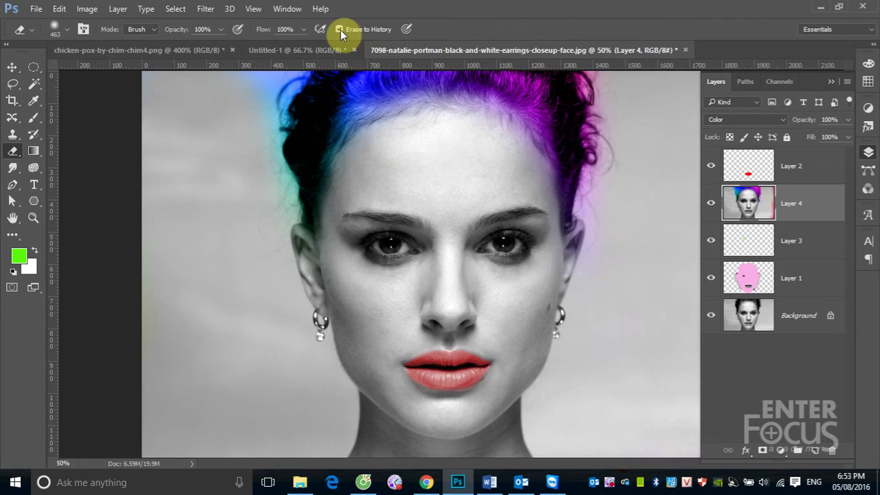
Step: Undo back to the full rainbow layer and set Layer 4 to Color blend again
key("shift+alt+n")
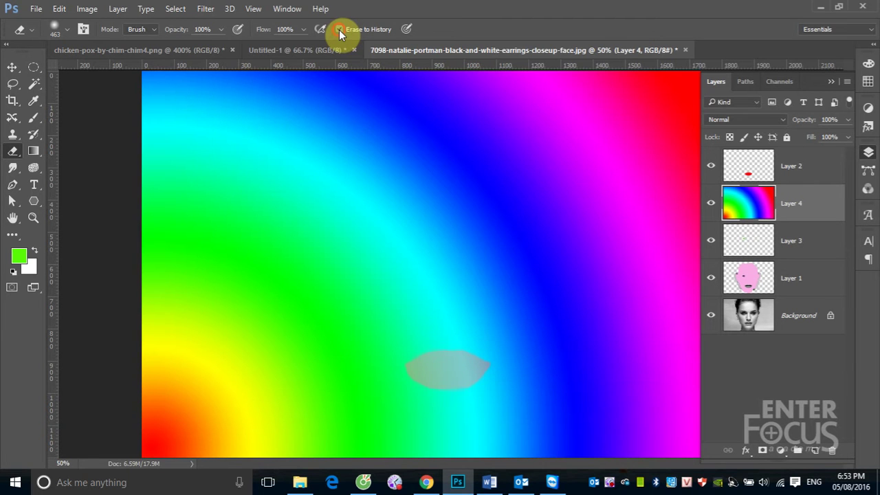
left_click(740, 121)
left_click(729, 362)
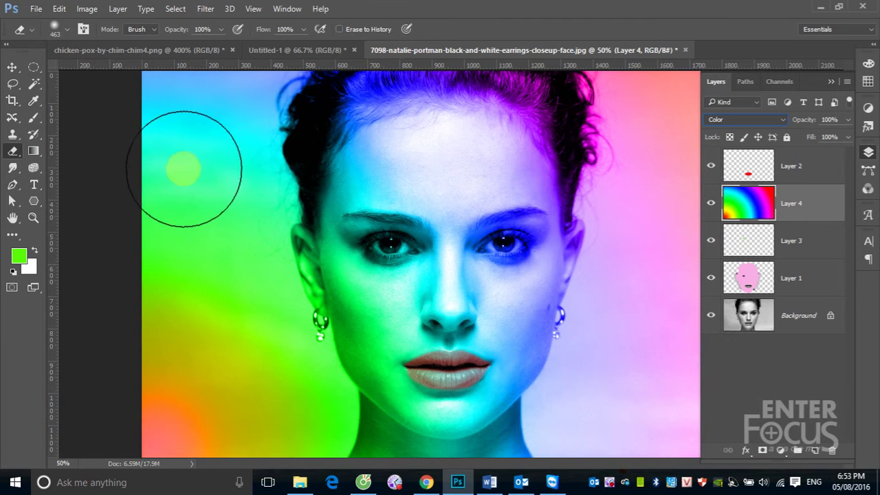
Step: Erase the rainbow from the upper-left and right background and the left-edge green smudge
mouse_move(184, 101)
left_mouse_down()
mouse_move(196, 158)
mouse_move(210, 108)
mouse_move(221, 251)
mouse_move(249, 265)
mouse_move(315, 379)
mouse_move(226, 373)
mouse_move(181, 455)
left_mouse_up()
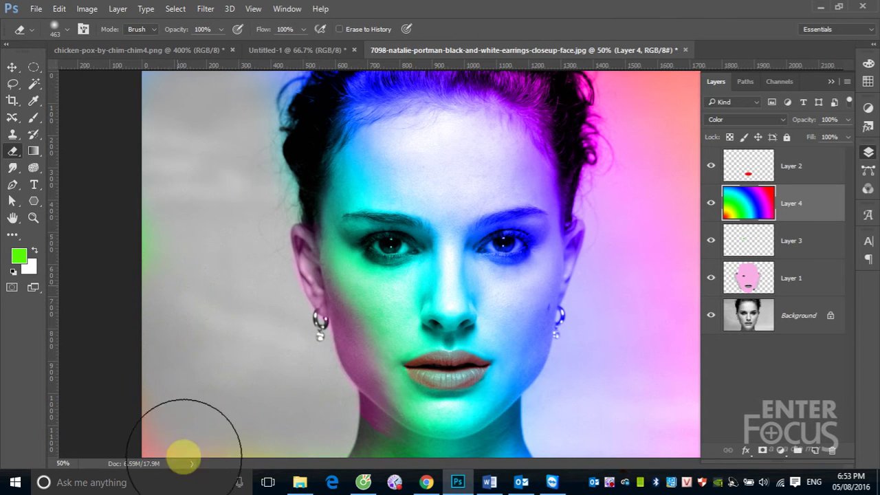
mouse_move(585, 465)
left_mouse_down()
mouse_move(710, 128)
mouse_move(678, 133)
mouse_move(664, 151)
mouse_move(578, 355)
mouse_move(403, 266)
mouse_move(409, 173)
mouse_move(379, 209)
mouse_move(473, 190)
mouse_move(501, 208)
mouse_move(495, 247)
mouse_move(569, 264)
mouse_move(490, 314)
mouse_move(518, 420)
mouse_move(387, 413)
mouse_move(544, 434)
left_mouse_up()
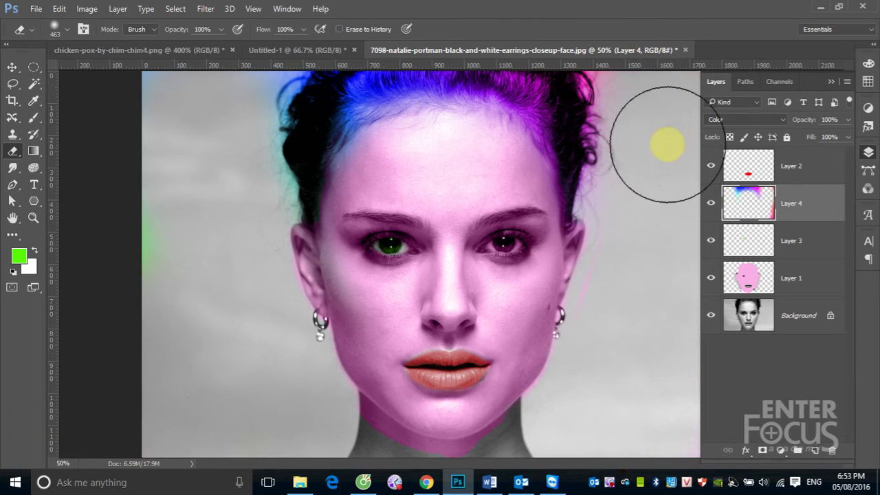
left_click(187, 248)
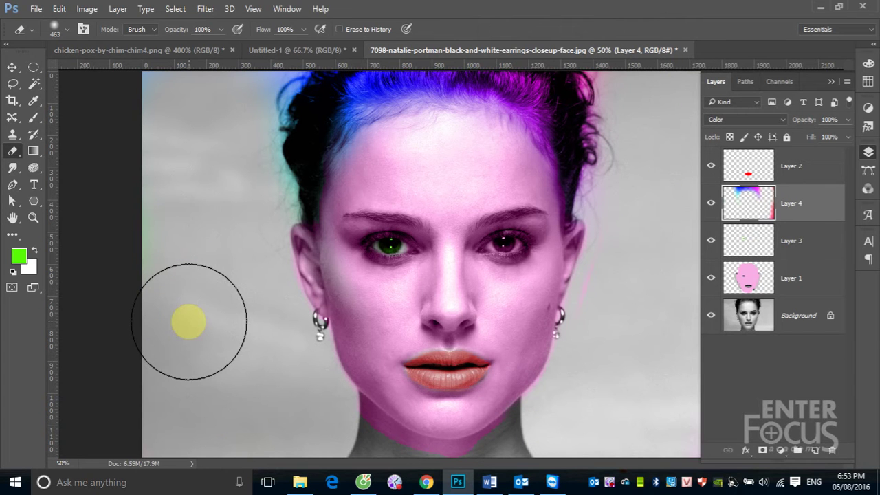
Step: Set Layer 1 to 45% opacity, then hide colour Layers 1–4 to show the greyscale portrait
left_click(19, 71)
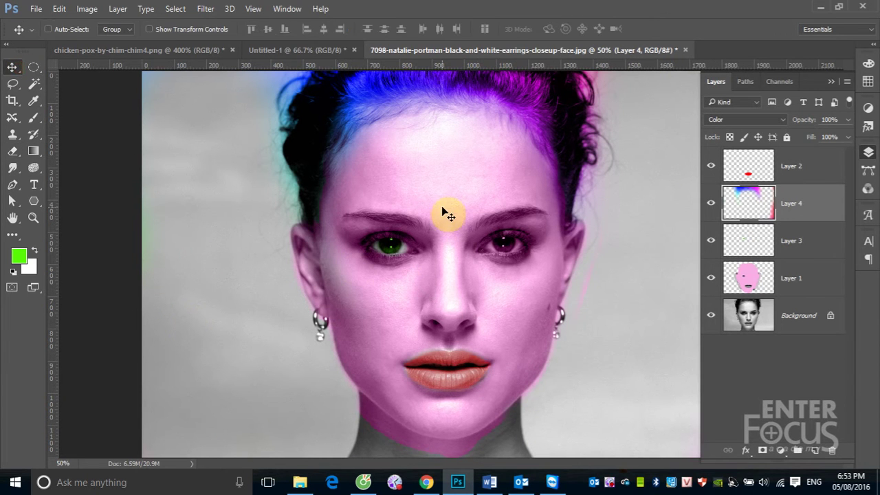
right_click(441, 205)
left_click(472, 213)
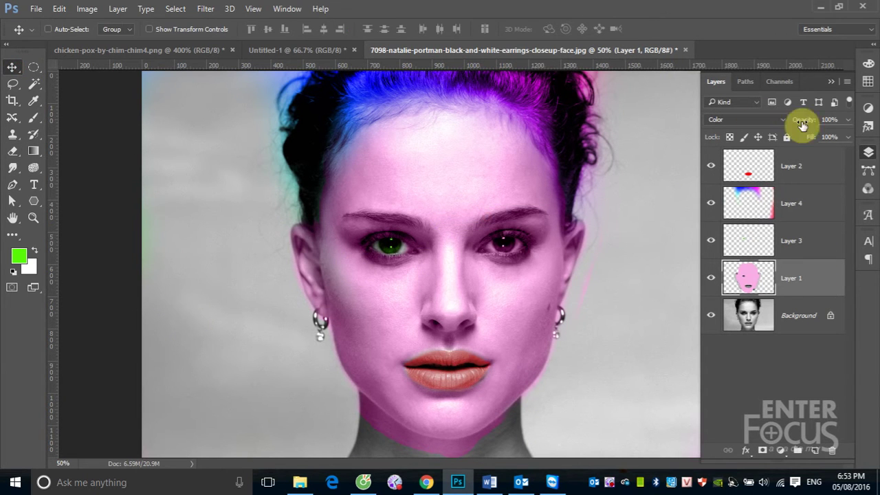
left_click(848, 121)
left_click_drag(812, 139, 814, 140)
left_click(712, 204)
left_click_drag(709, 281, 710, 166)
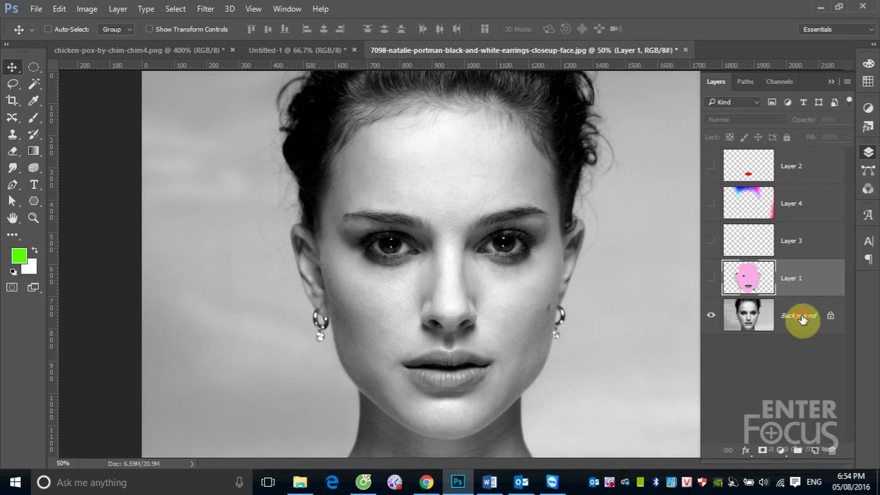
Step: Select the Background layer and choose the Color Replacement Tool from the brush flyout
left_click(799, 317)
left_click(34, 117)
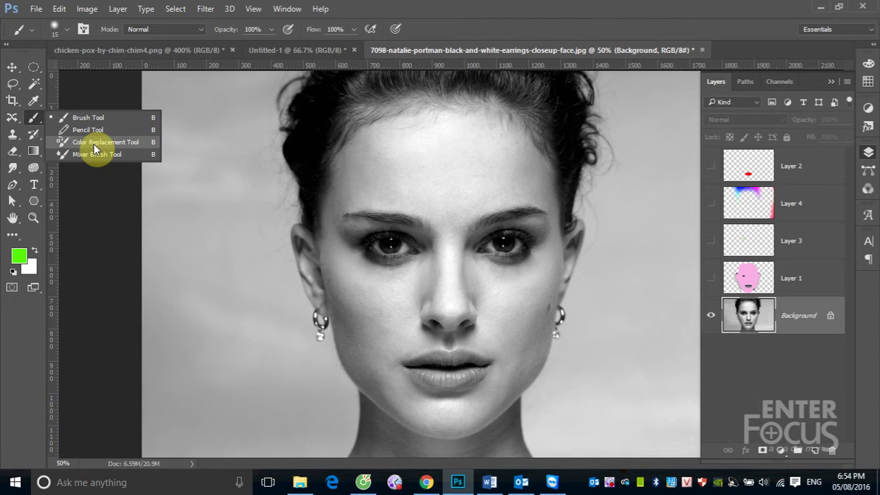
left_click(94, 142)
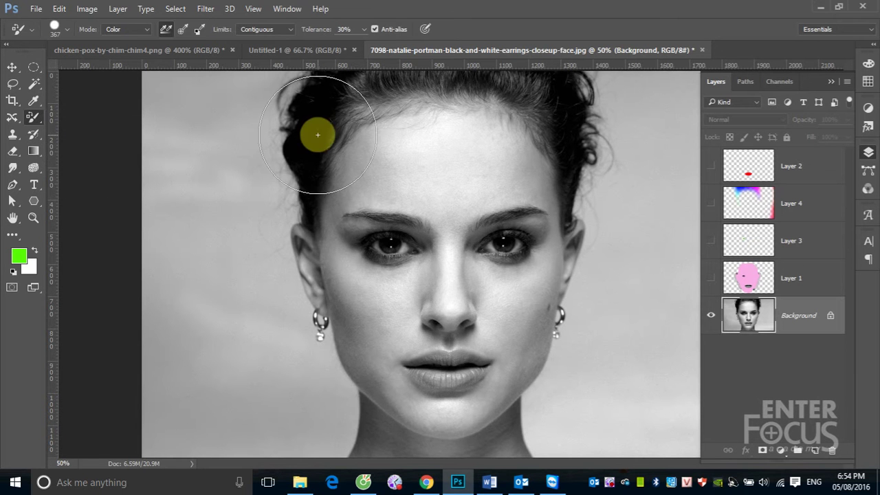
left_click(36, 8)
left_click(55, 35)
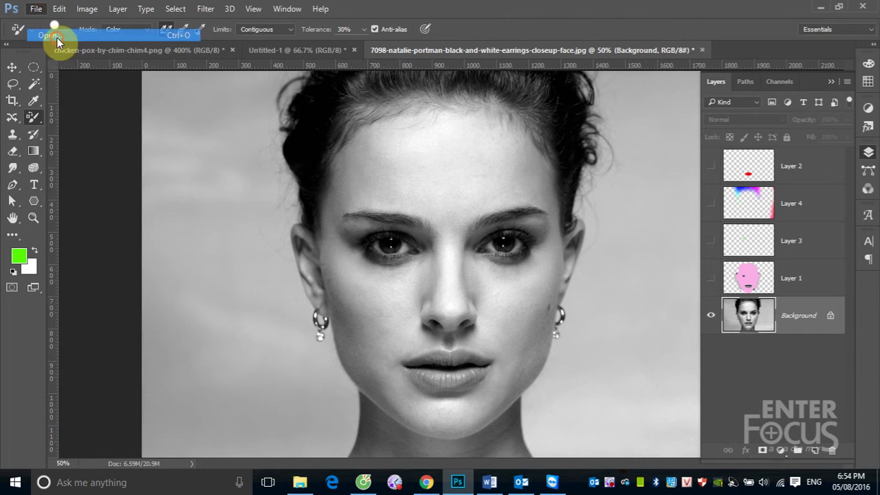
scroll(454, 316, "down", 5)
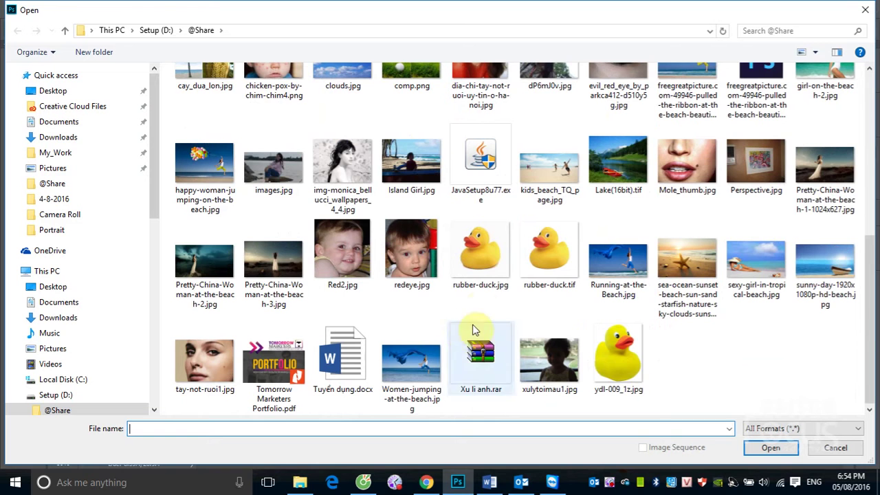
scroll(480, 304, "up", 2)
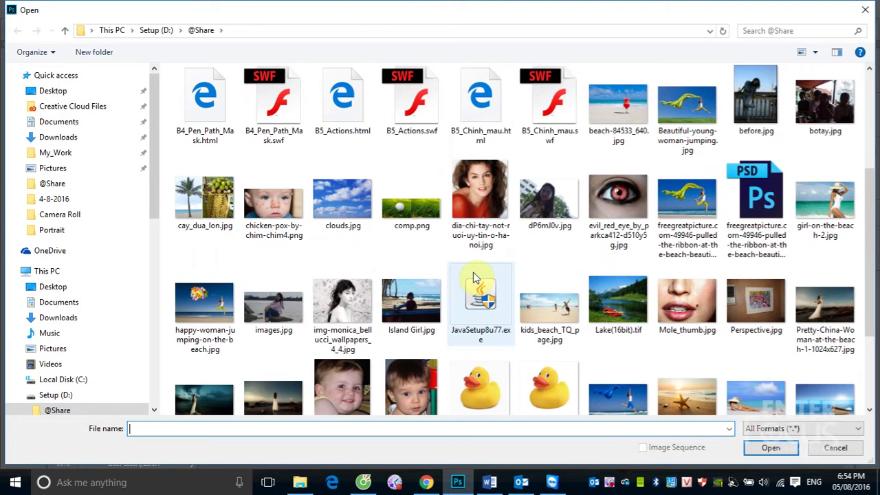
left_click(470, 206)
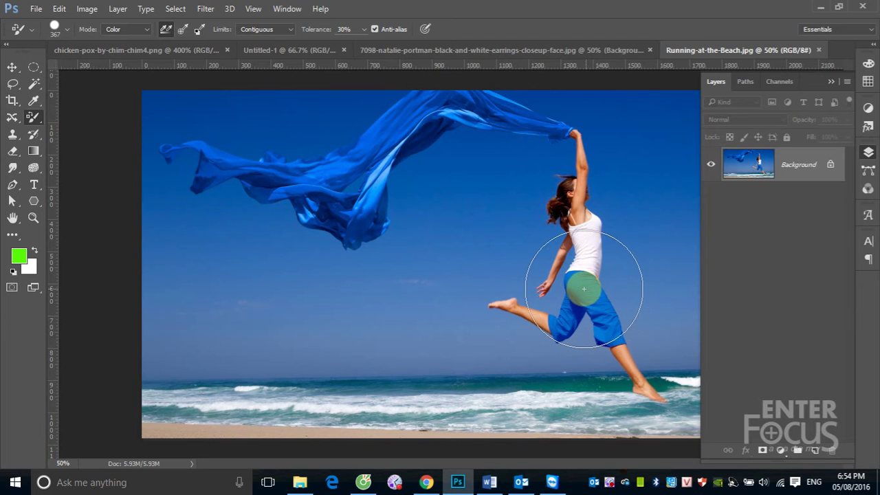
Step: Paint green over the leaping woman's blue trousers with the Color Replacement Tool
mouse_move(583, 289)
left_mouse_down()
mouse_move(599, 342)
mouse_move(562, 323)
left_mouse_up()
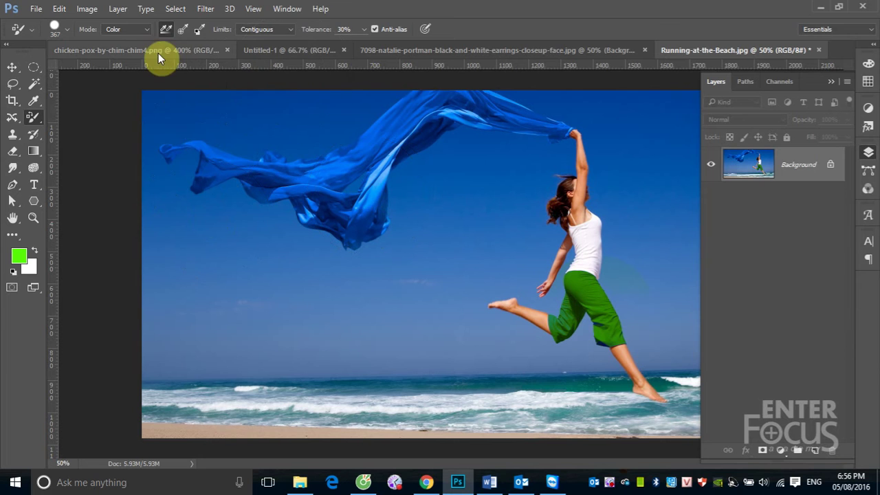
Step: Paint the scarf's right half near her hand green with a 79 px Color-mode Brush
right_click(33, 117)
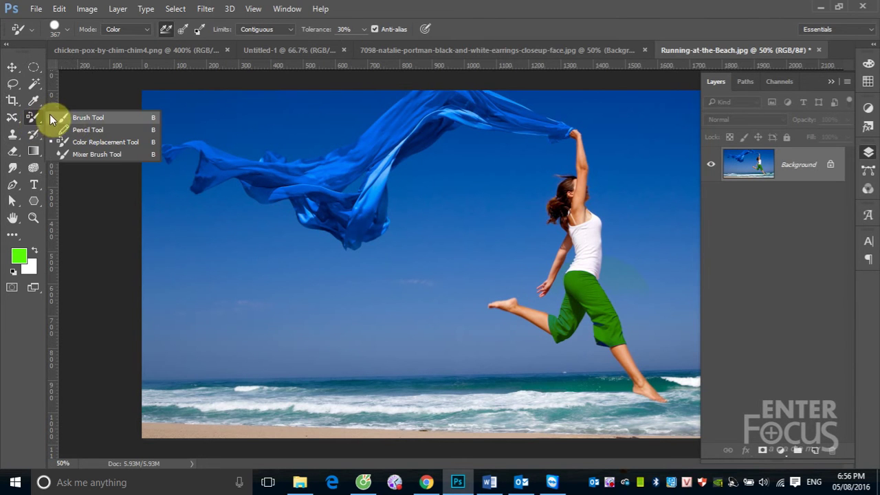
left_click(81, 117)
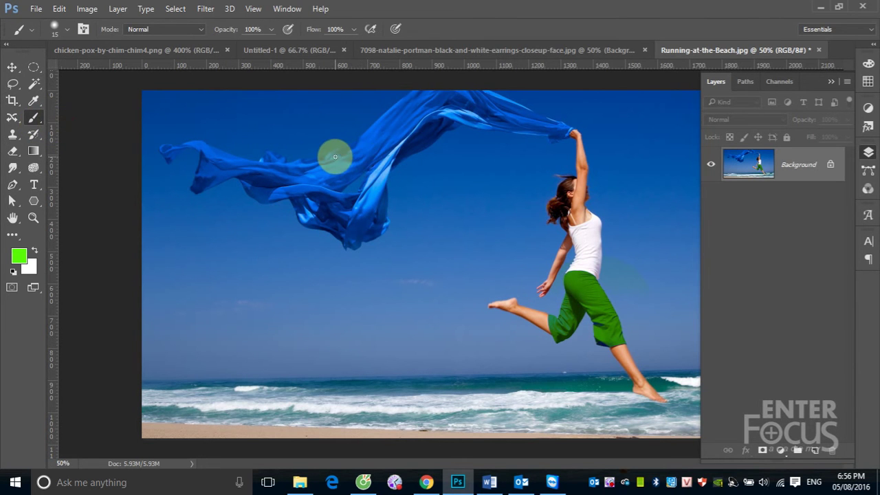
left_click_drag(357, 167, 359, 174)
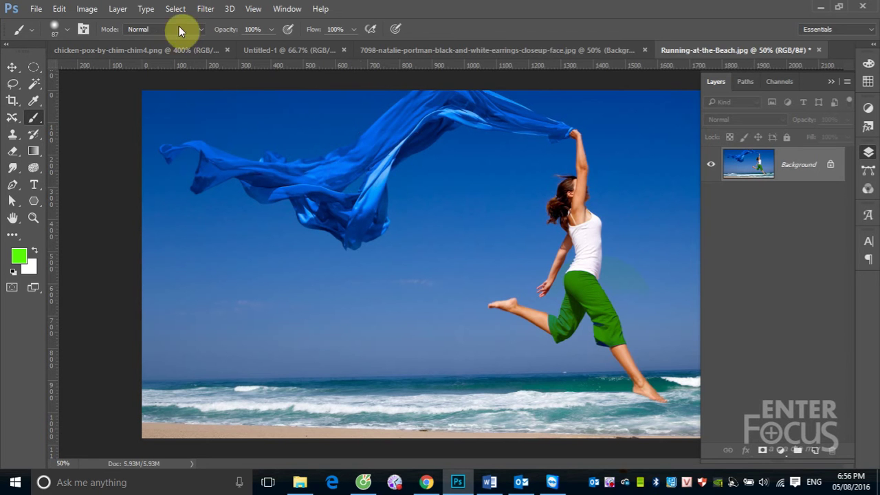
left_click(199, 32)
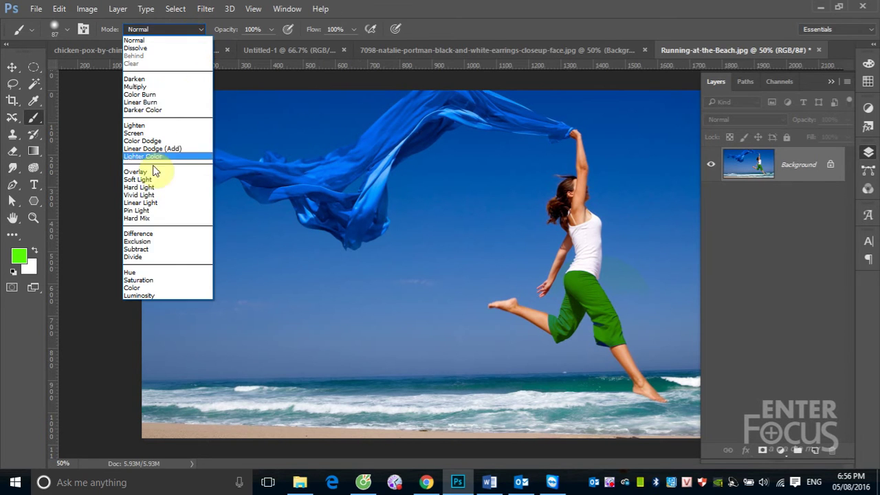
left_click(138, 287)
mouse_move(351, 162)
left_mouse_down()
mouse_move(365, 164)
mouse_move(361, 180)
mouse_move(414, 136)
mouse_move(487, 122)
mouse_move(563, 131)
mouse_move(389, 122)
mouse_move(365, 108)
mouse_move(488, 92)
mouse_move(525, 111)
mouse_move(395, 134)
left_mouse_up()
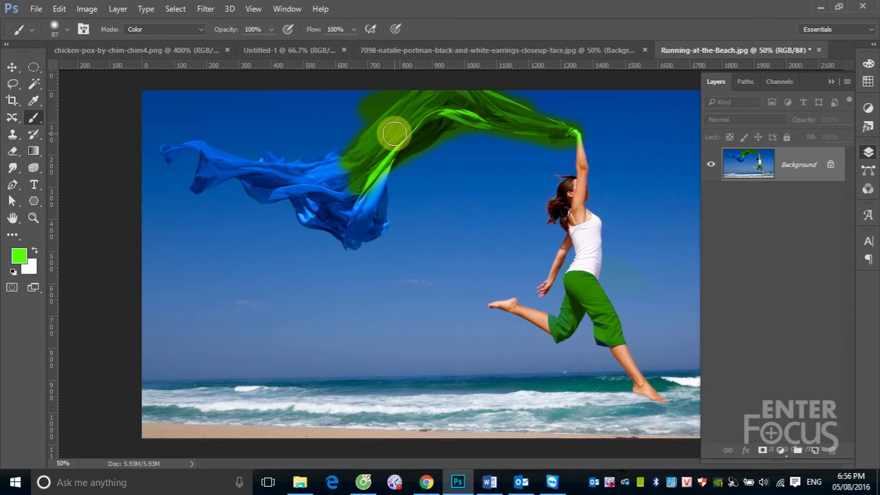
Step: Recolour the scarf green from its left end through the middle folds with the Color Replacement Tool
right_click(33, 120)
left_click(69, 142)
left_click(283, 182)
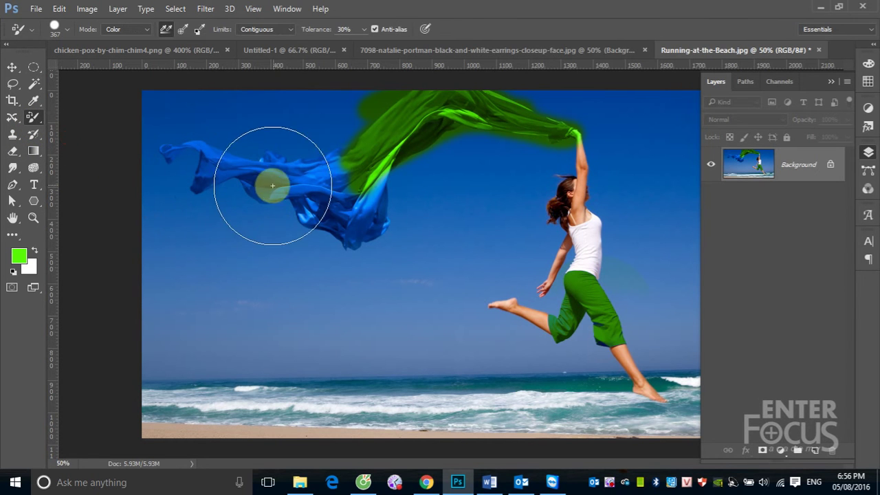
mouse_move(283, 182)
left_mouse_down()
mouse_move(315, 172)
mouse_move(334, 202)
mouse_move(370, 204)
left_mouse_up()
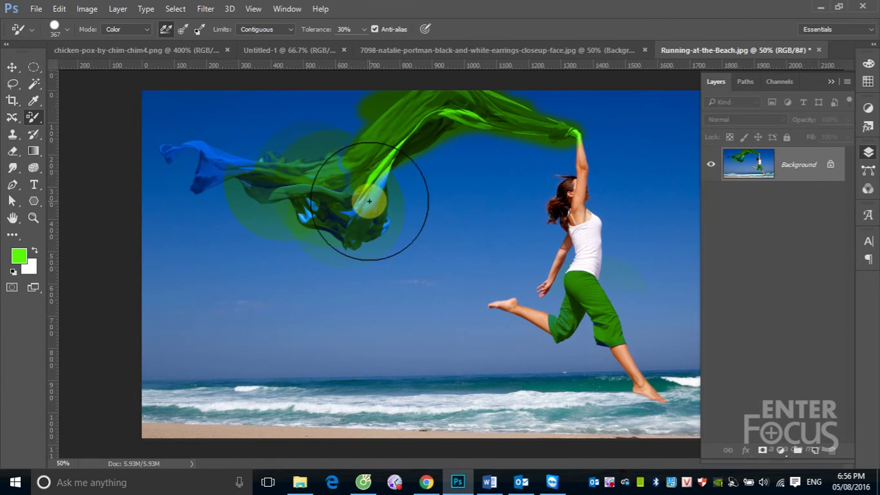
mouse_move(363, 197)
left_mouse_down()
mouse_move(287, 186)
mouse_move(207, 147)
mouse_move(275, 201)
left_mouse_up()
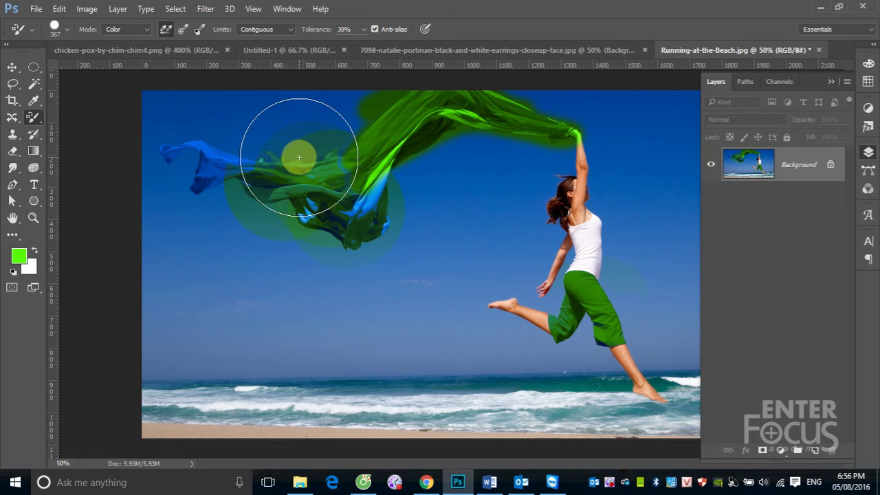
Step: Undo the green on the scarf and set the tolerance to 10%
key("ctrl+z")
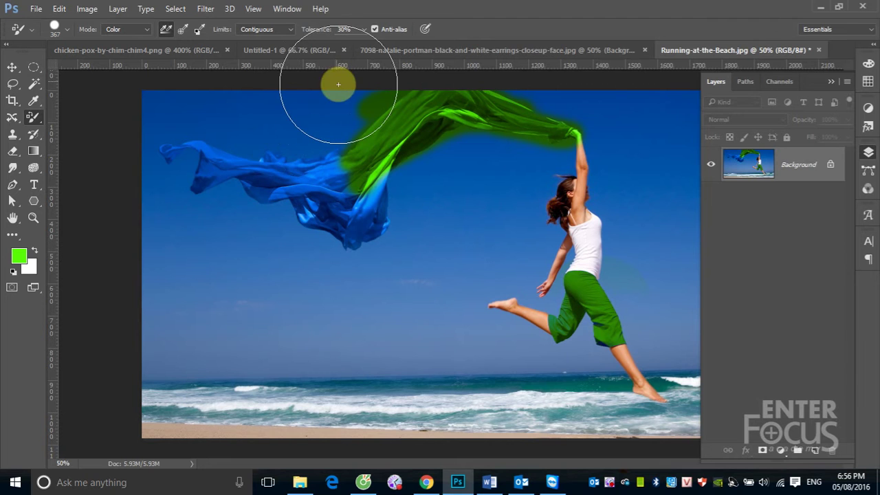
key("ctrl+alt+z")
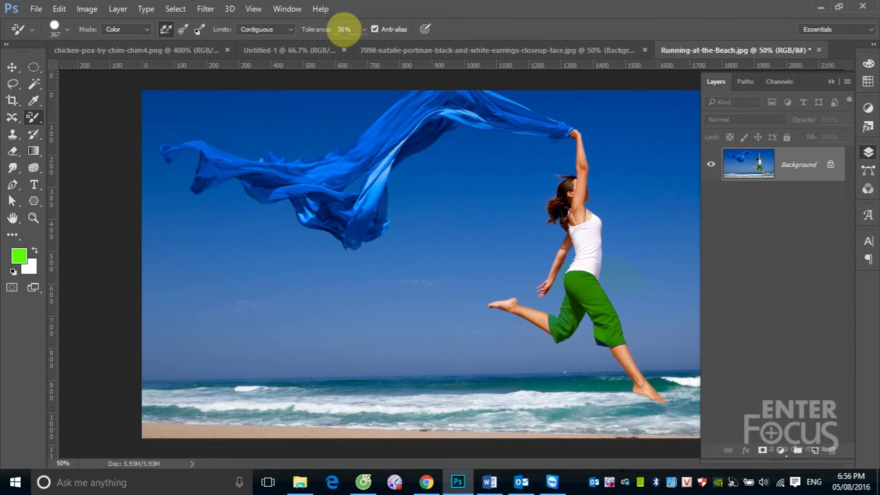
left_click(343, 29)
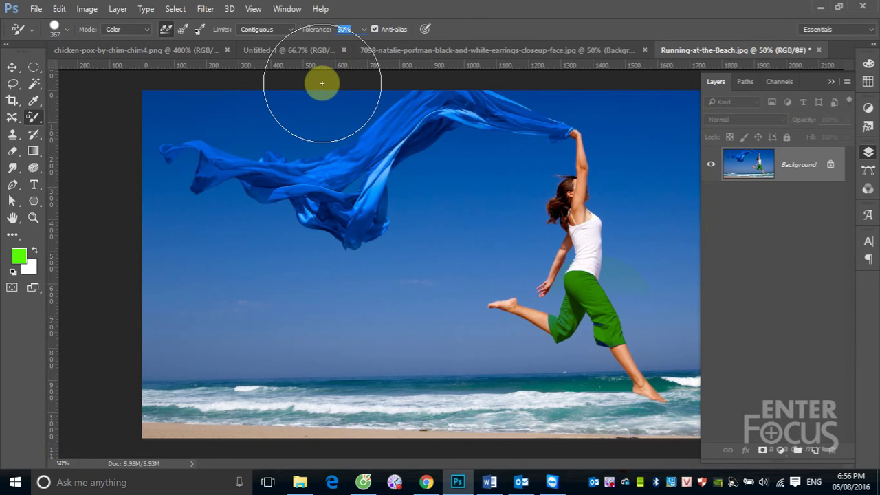
type("10")
Step: Apply the 10% tolerance and streak the scarf's middle folds green
key("Return")
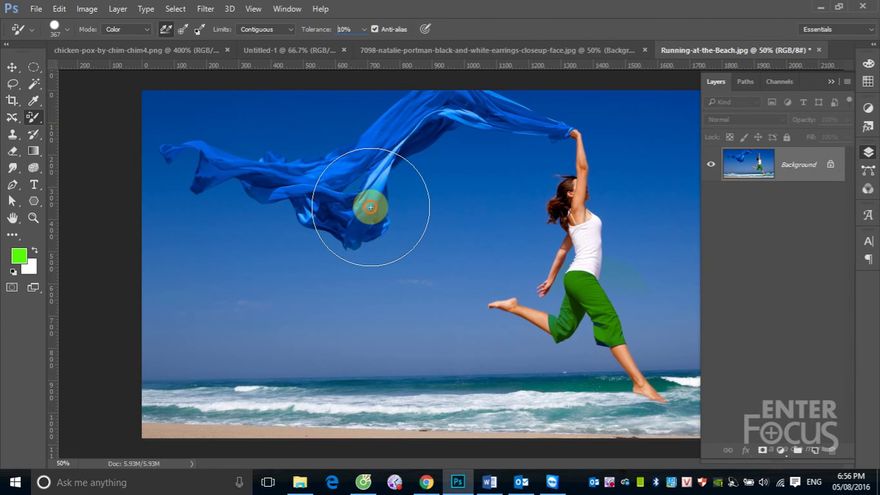
mouse_move(376, 186)
left_mouse_down()
mouse_move(397, 126)
mouse_move(373, 138)
mouse_move(375, 125)
mouse_move(491, 112)
mouse_move(543, 127)
left_mouse_up()
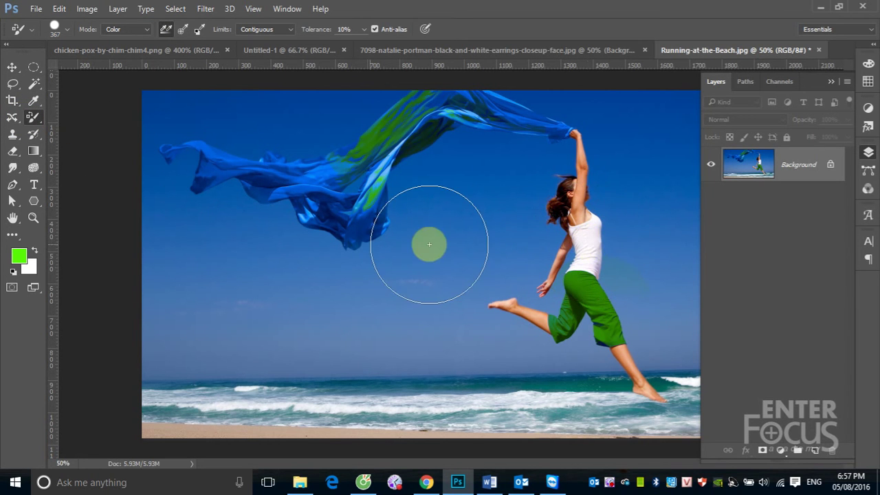
Step: Set the foreground colour to red and paint the woman's upper arm in Color mode
left_click(19, 256)
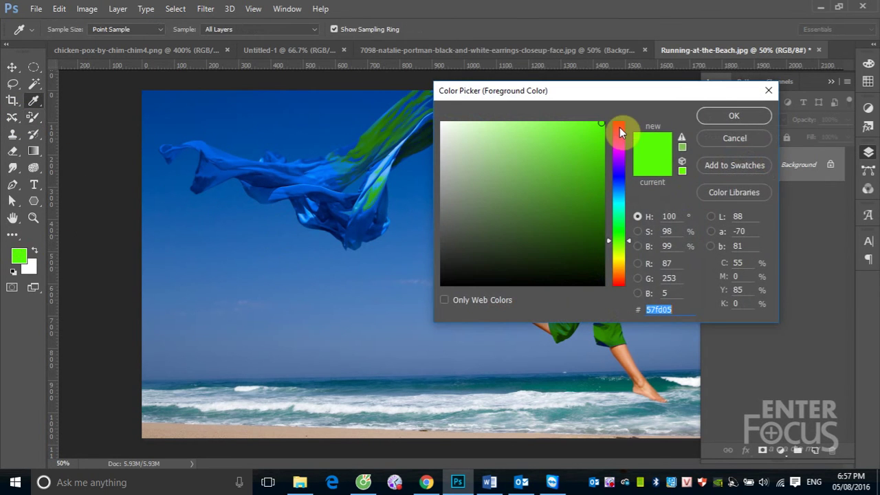
left_click(620, 127)
left_click(728, 117)
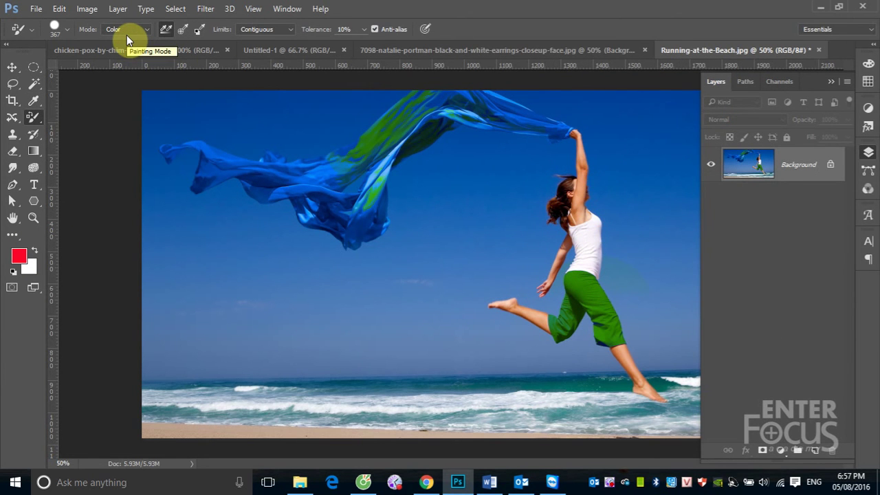
left_click(146, 29)
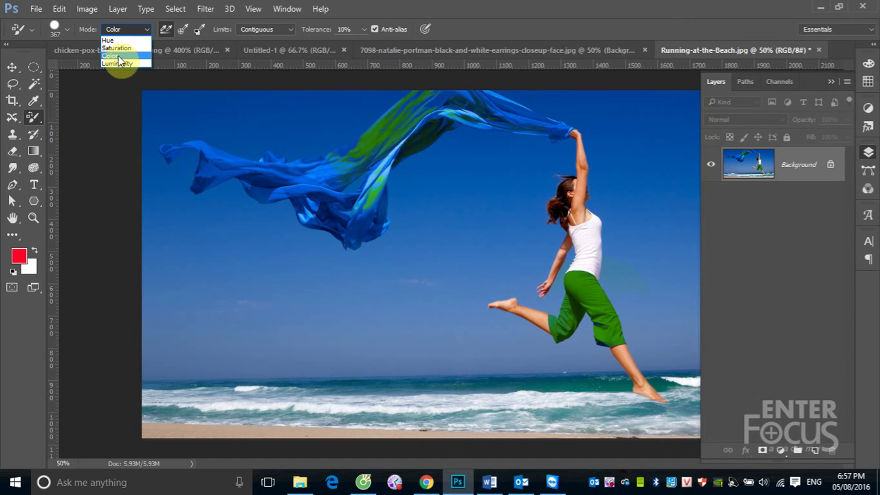
left_click(114, 56)
mouse_move(585, 229)
left_mouse_down()
mouse_move(583, 239)
mouse_move(575, 134)
mouse_move(582, 180)
mouse_move(573, 226)
mouse_move(584, 215)
mouse_move(575, 206)
mouse_move(581, 222)
left_mouse_up()
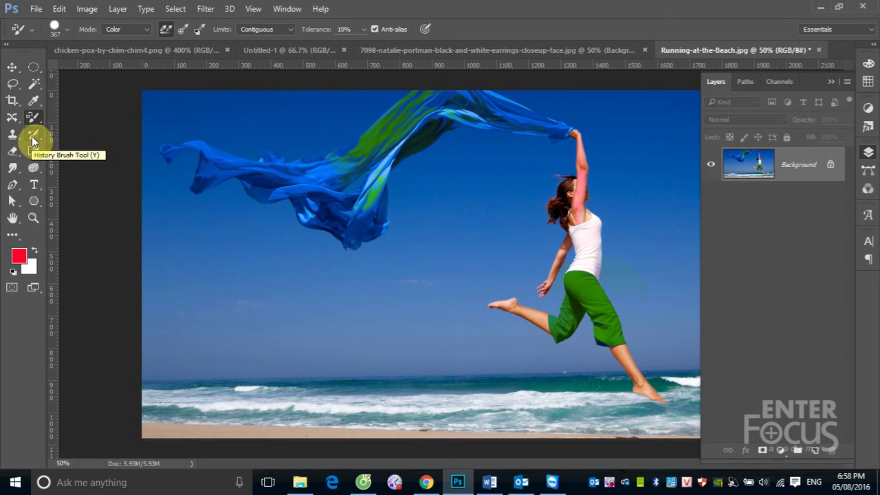
Step: Set up the History Brush at 262 px, 100% opacity and Normal mode
left_click(32, 141)
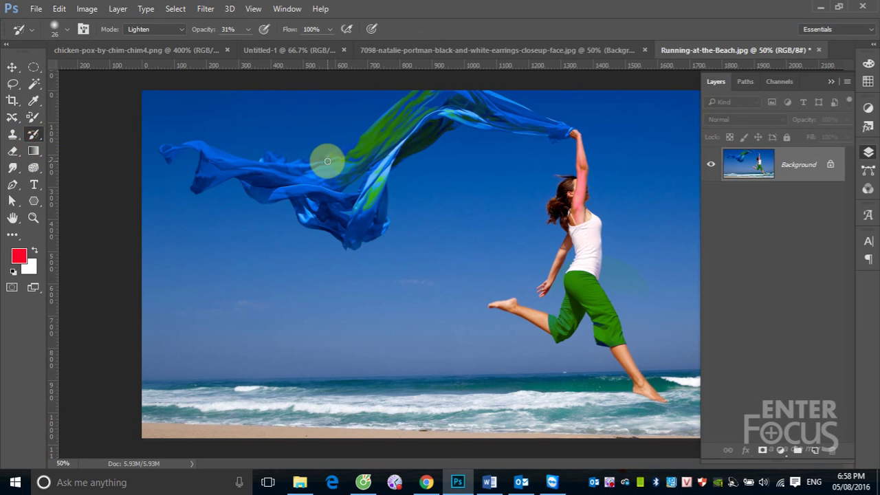
mouse_move(364, 158)
left_mouse_down()
mouse_move(402, 169)
mouse_move(353, 177)
mouse_move(373, 138)
mouse_move(353, 167)
mouse_move(339, 141)
left_mouse_up()
left_click(247, 28)
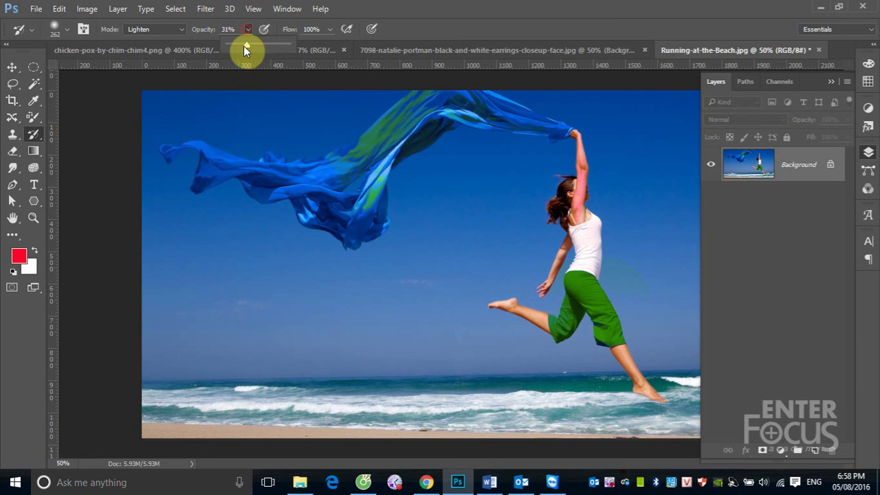
left_click_drag(243, 45, 290, 50)
left_click(183, 30)
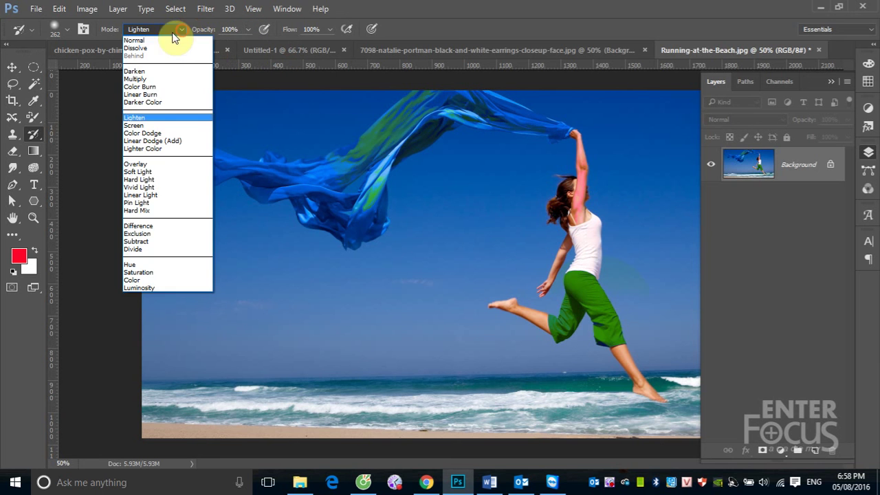
left_click(151, 39)
Step: Paint over the scarf, trousers and arm to restore their original colours
mouse_move(352, 194)
left_mouse_down()
mouse_move(354, 138)
mouse_move(530, 123)
left_mouse_up()
mouse_move(299, 199)
left_mouse_down()
mouse_move(206, 149)
mouse_move(387, 231)
mouse_move(432, 131)
mouse_move(584, 228)
mouse_move(620, 350)
mouse_move(552, 320)
mouse_move(589, 215)
mouse_move(563, 196)
mouse_move(609, 367)
mouse_move(568, 353)
mouse_move(588, 305)
mouse_move(586, 269)
left_mouse_up()
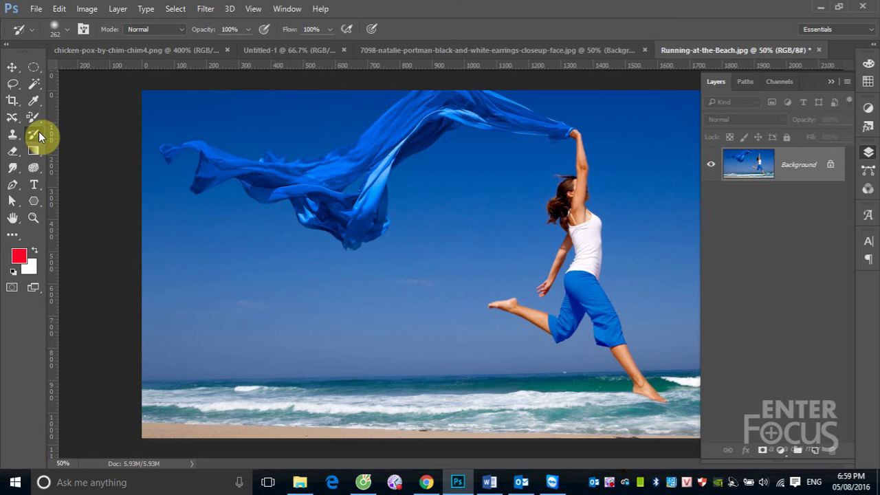
left_click(12, 135)
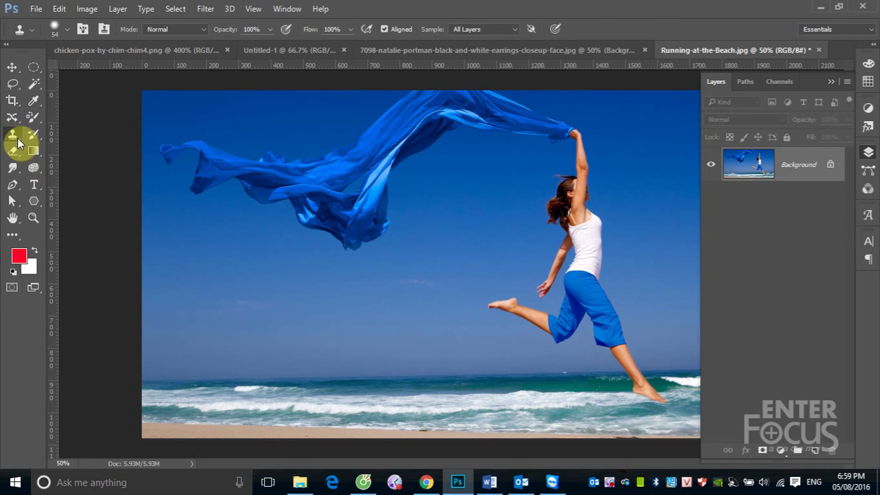